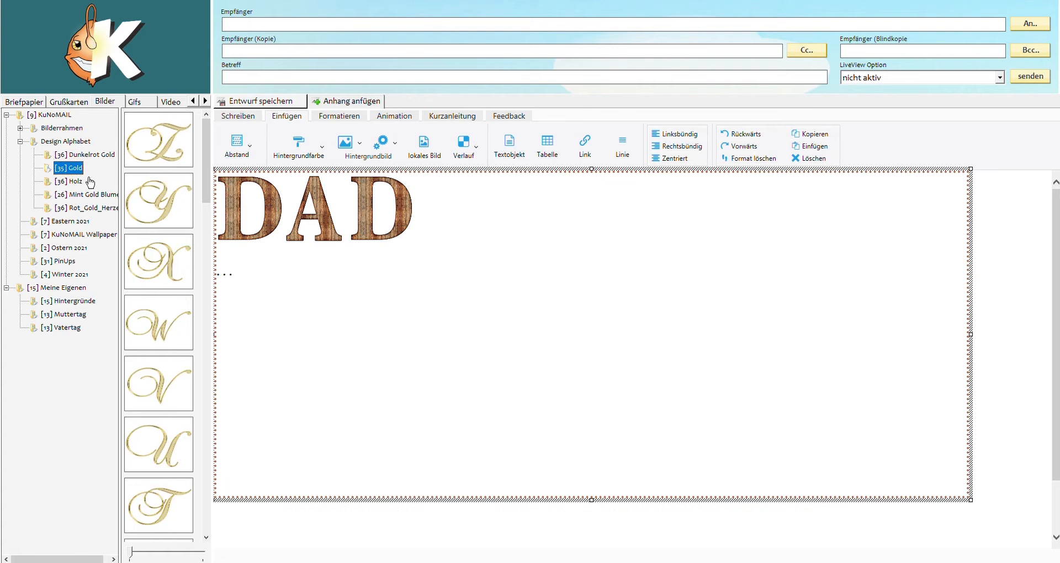
# Browse the Holz, Mint Gold and Rot_Gold letter sets in the Design Alphabet collection
pyautogui.click(68, 181)
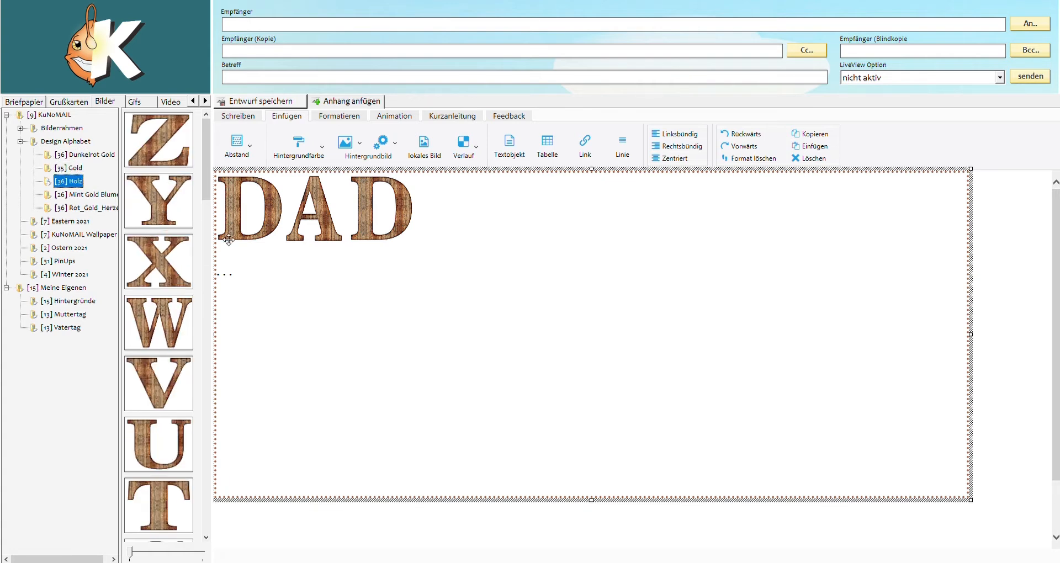
pyautogui.click(84, 195)
pyautogui.click(87, 209)
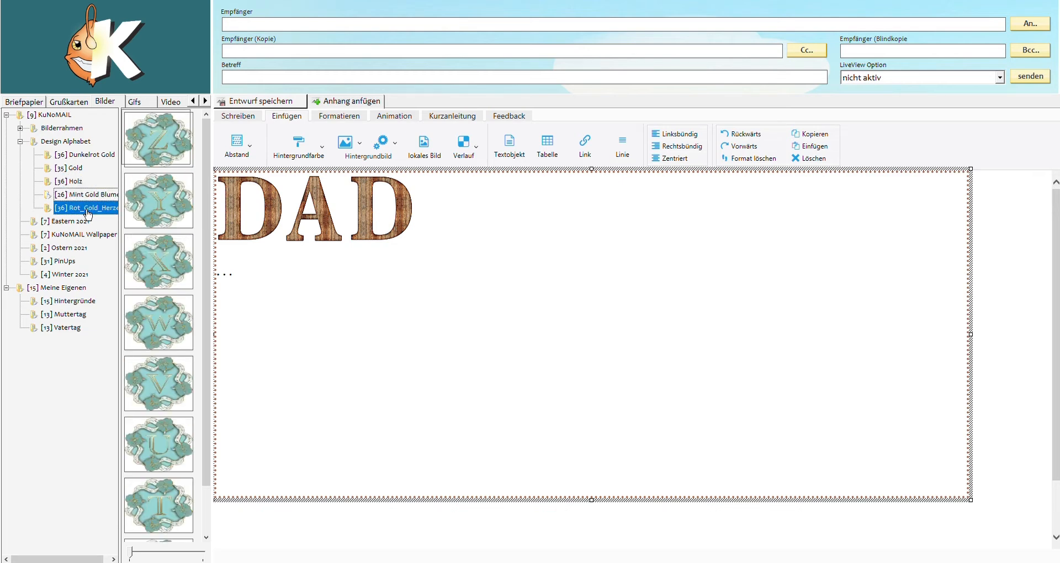
# Insert the sepia piggyback photo from Meine Eigenen below the DAD lettering and extend the text object downward around it
pyautogui.click(60, 290)
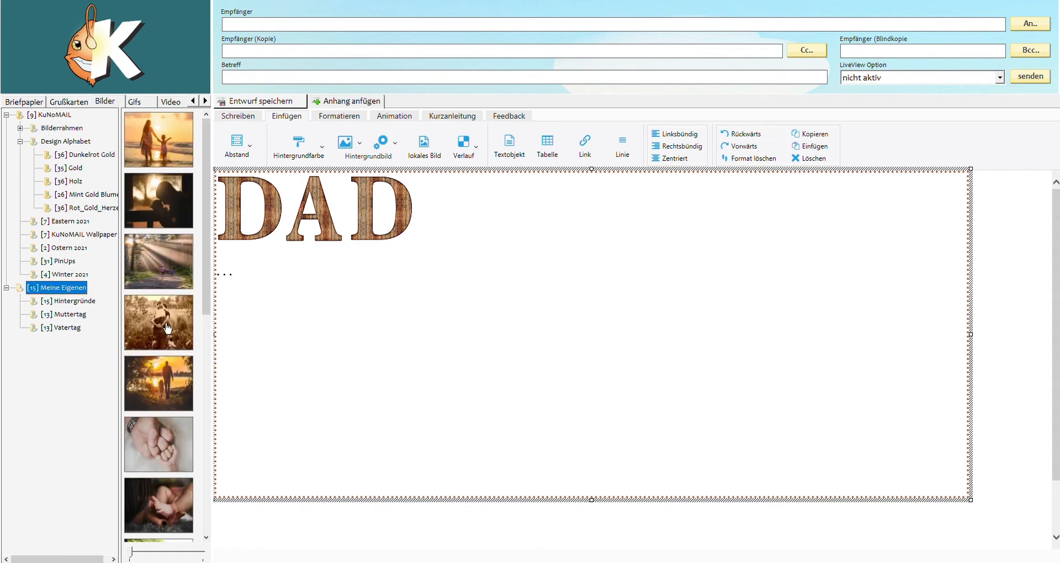
pyautogui.click(169, 329)
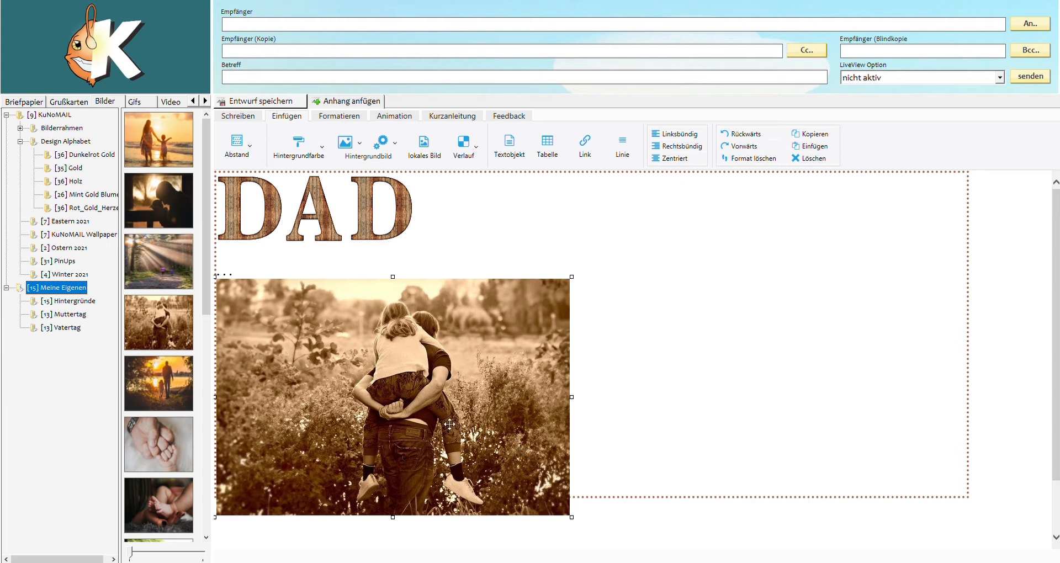
pyautogui.click(609, 496)
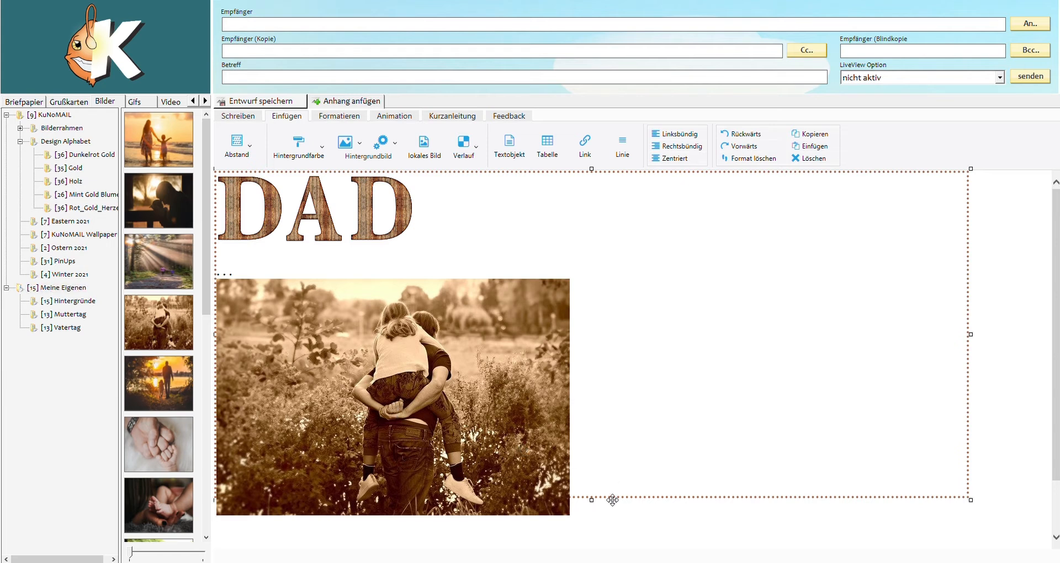
pyautogui.moveTo(592, 502); pyautogui.dragTo(601, 554)
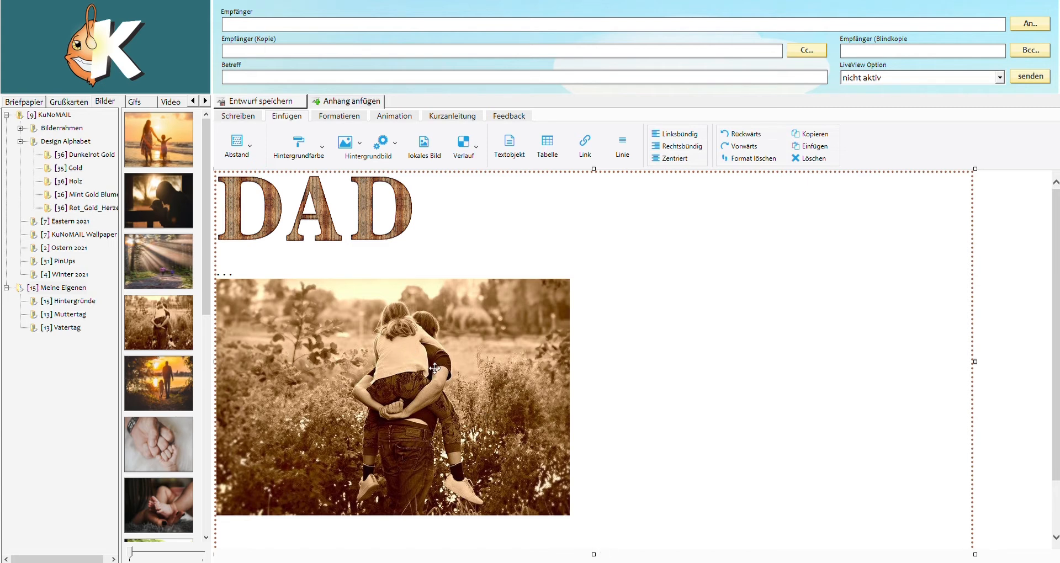
pyautogui.click(471, 371)
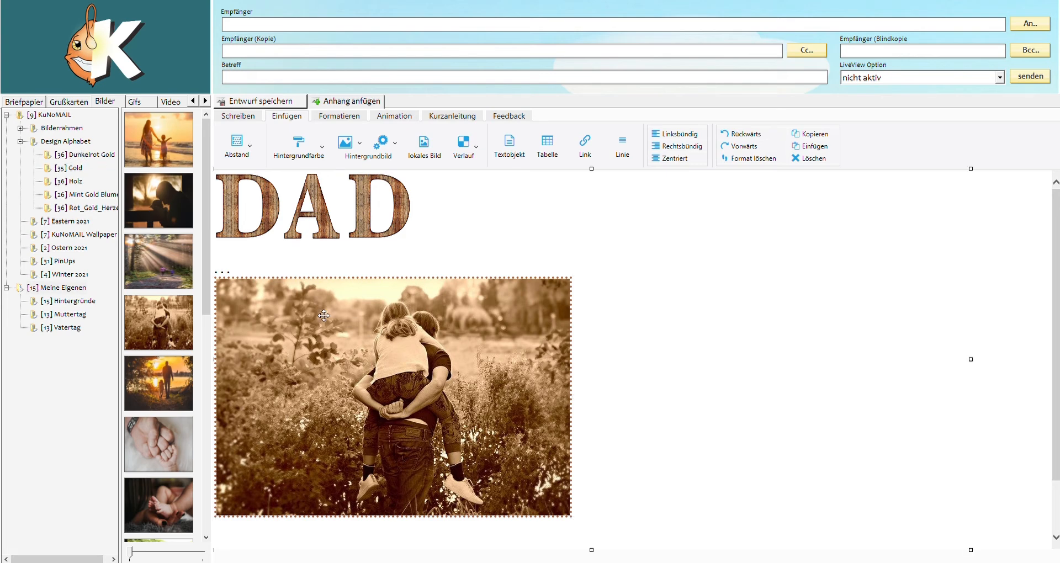
# Add a blank line above the dots and insert the white distressed frame from Fotorahmen there
pyautogui.click(226, 273)
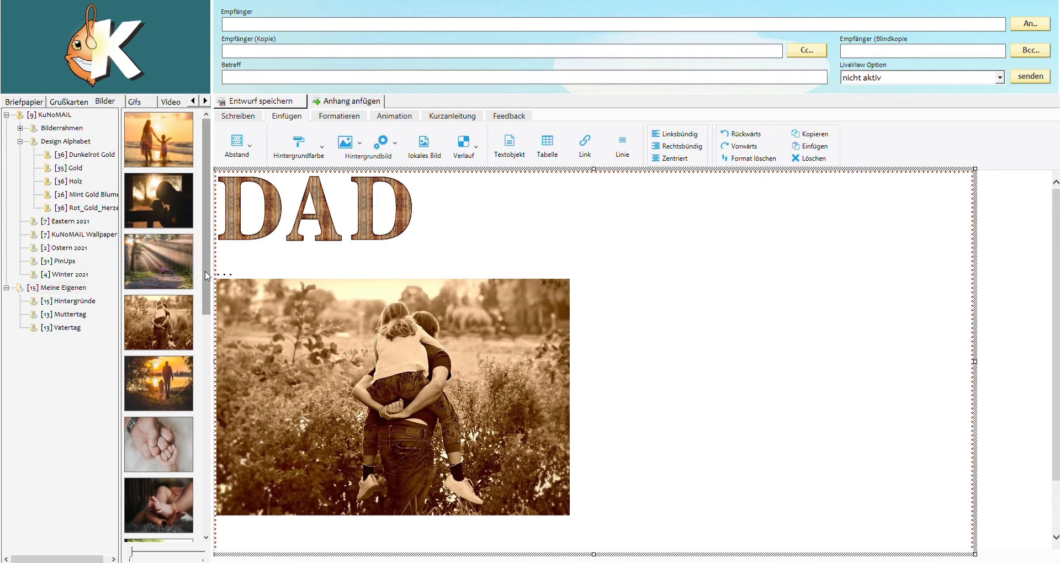
pyautogui.press('Return')
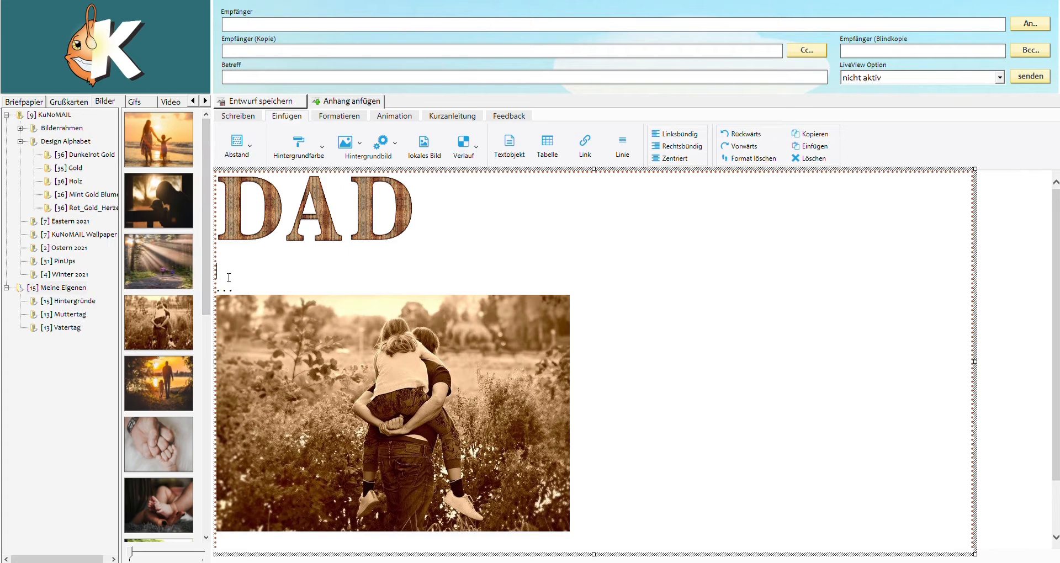
pyautogui.doubleClick(70, 128)
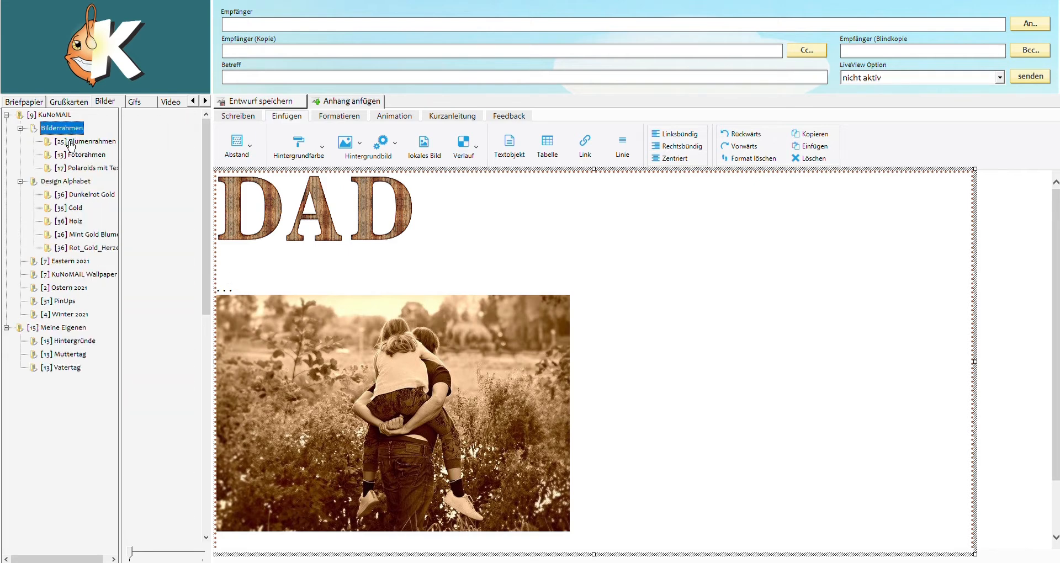
pyautogui.click(86, 141)
pyautogui.click(86, 154)
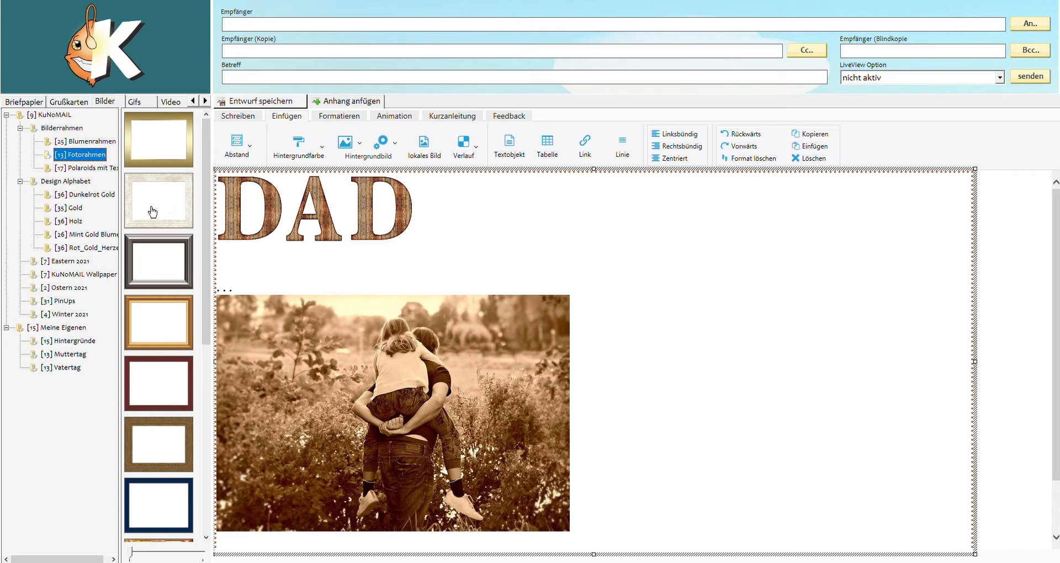
pyautogui.scroll(-5, 157, 273)
pyautogui.scroll(-2, 158, 277)
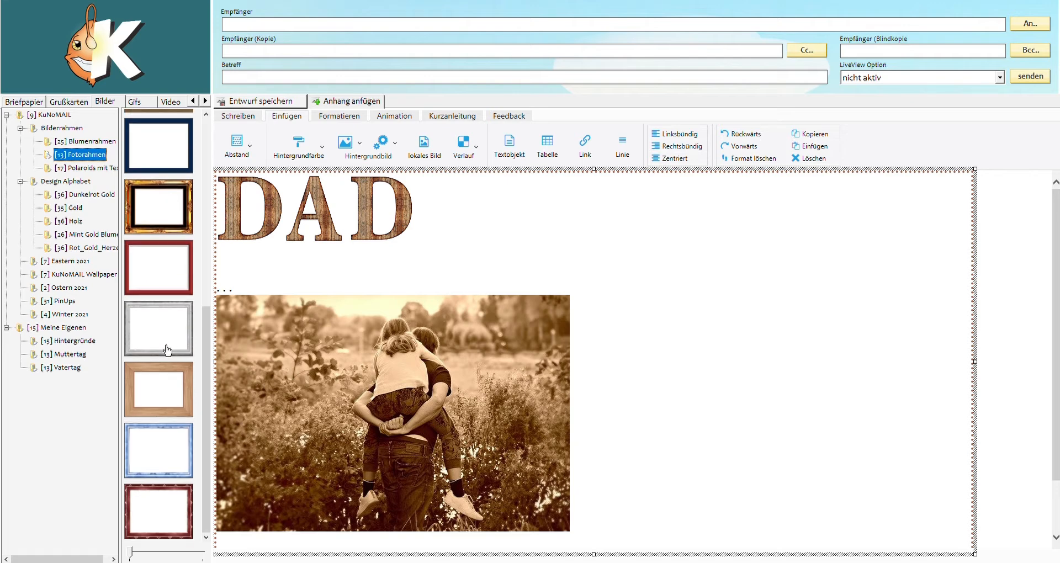
pyautogui.scroll(6, 167, 350)
pyautogui.click(156, 200)
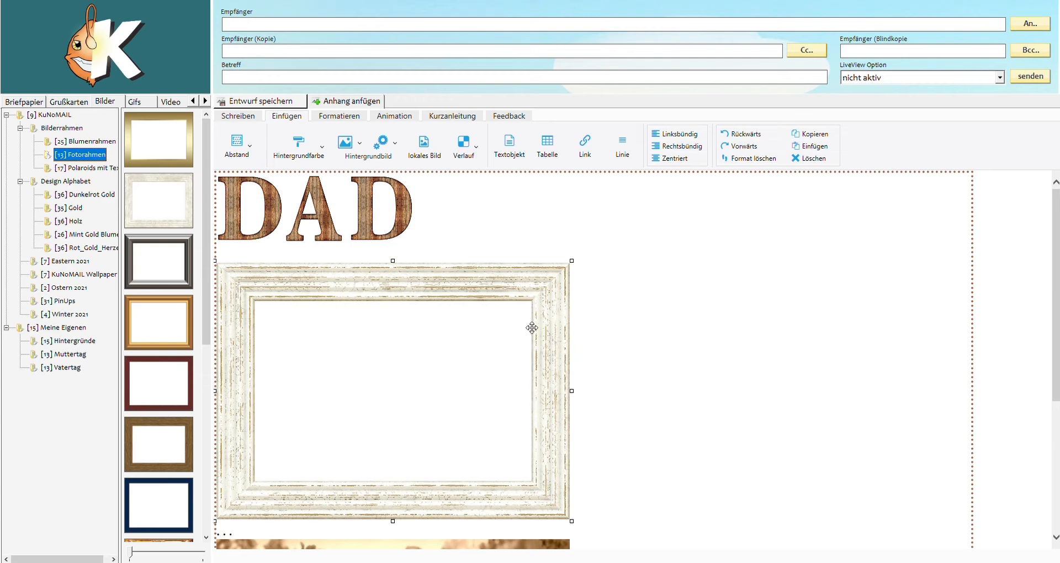
# Set the white picture frame's position to Zentriert
pyautogui.click(550, 314)
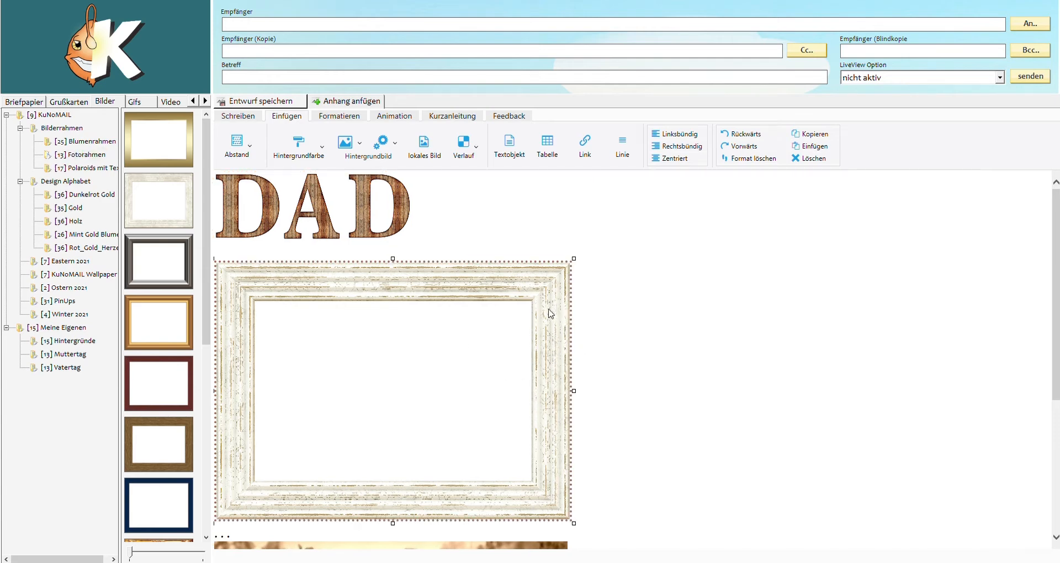
pyautogui.scroll(-4, 578, 315)
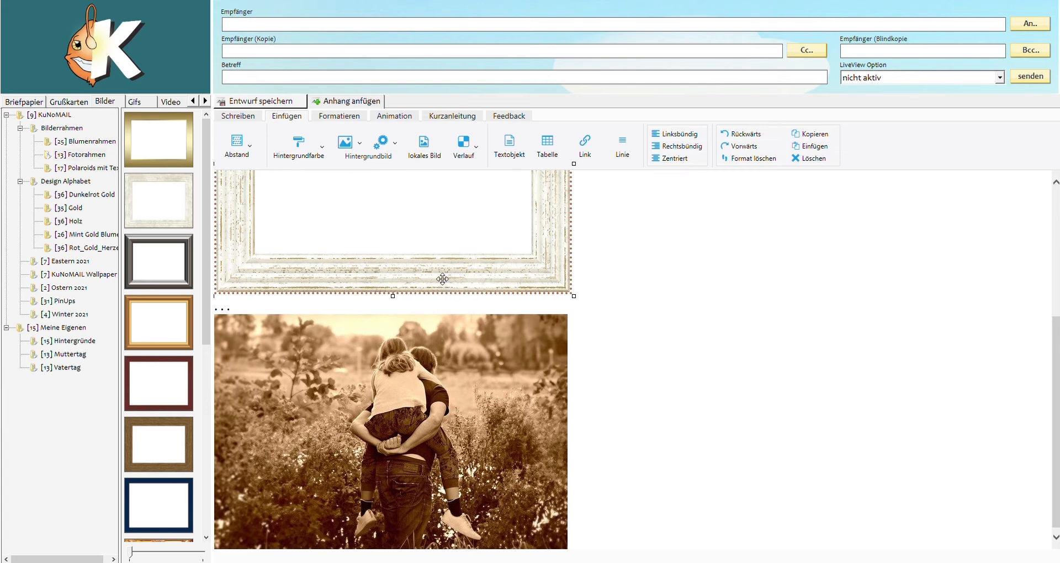
pyautogui.click(339, 115)
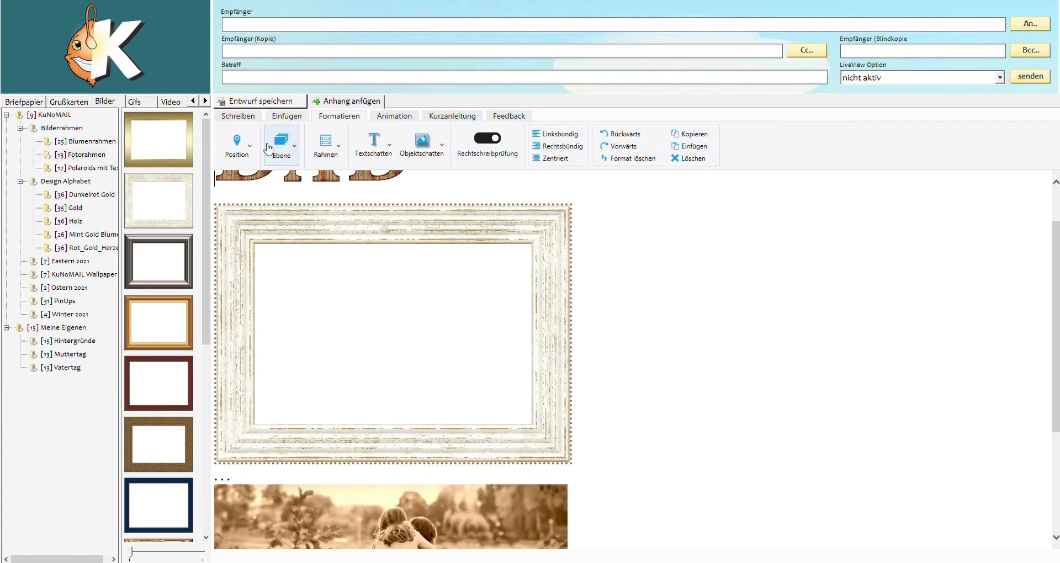
pyautogui.click(236, 153)
pyautogui.click(249, 280)
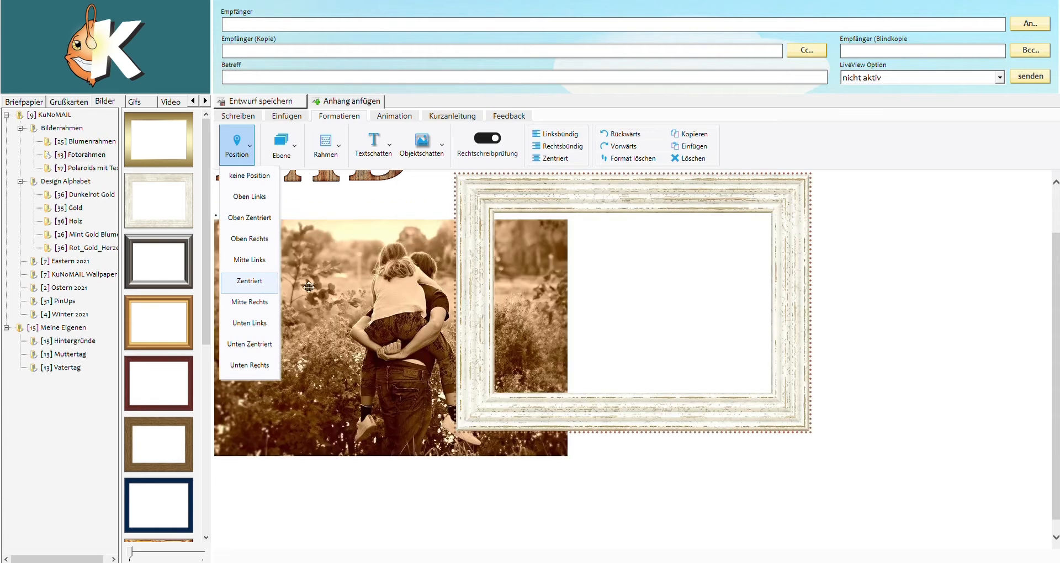
# Enable Frei Verschieben, move the sepia photo over the white frame, and turn free moving off again
pyautogui.moveTo(383, 357); pyautogui.dragTo(389, 361)
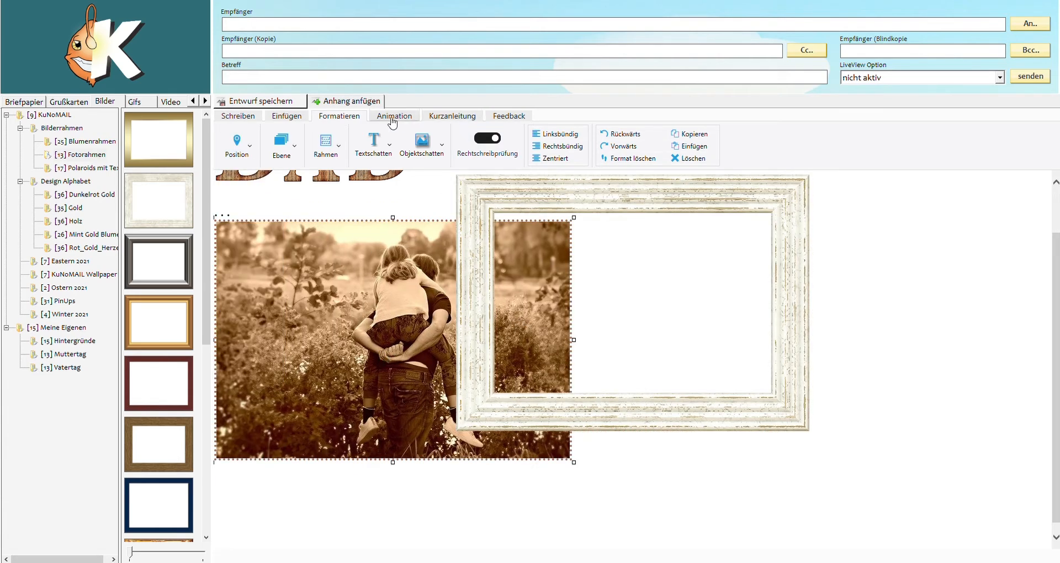
pyautogui.click(396, 117)
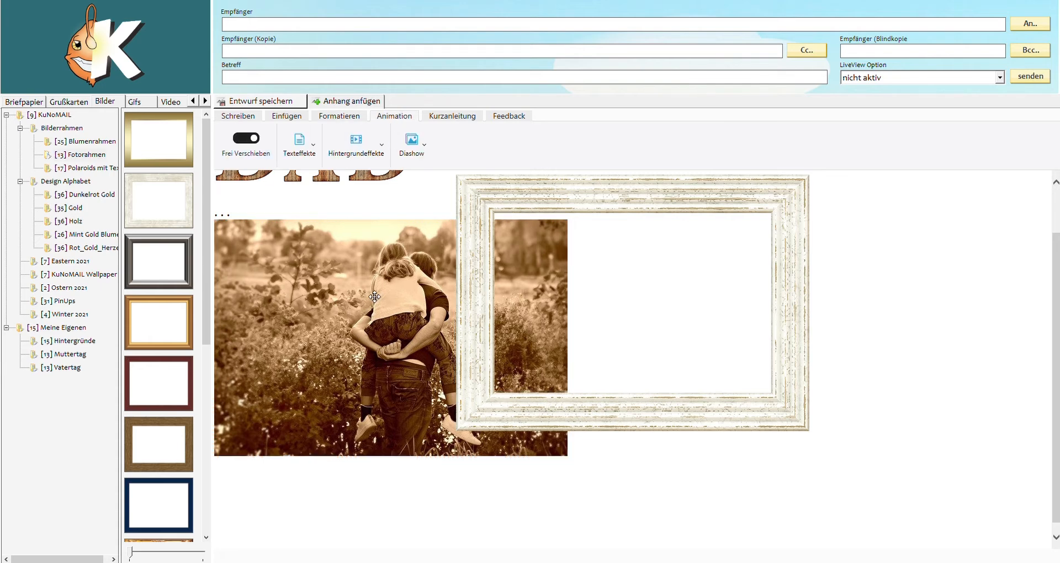
pyautogui.moveTo(375, 297); pyautogui.dragTo(617, 258)
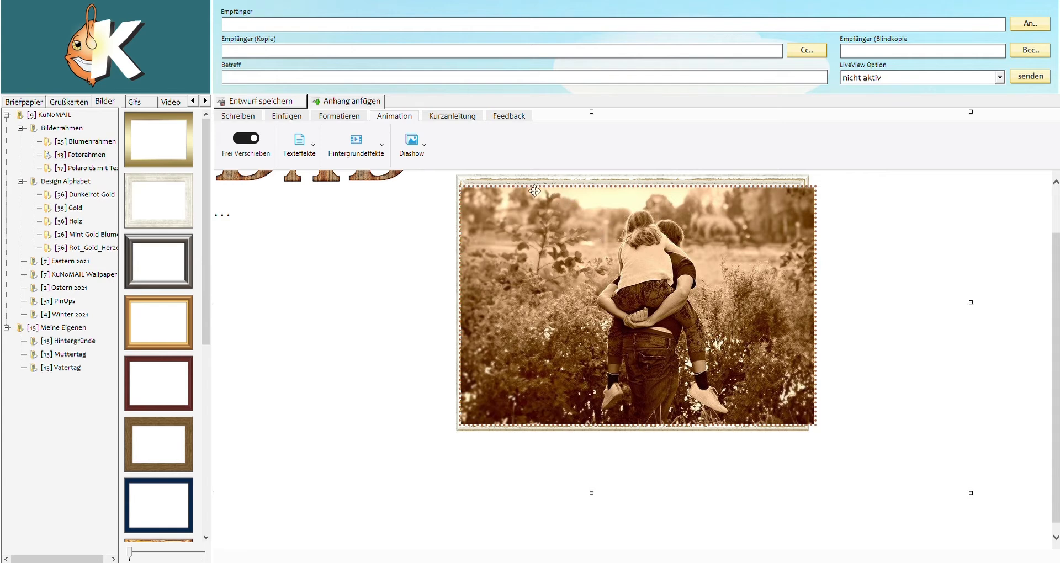
pyautogui.click(243, 139)
# Bring the white frame to the foreground so it lies on top of the sepia photo
pyautogui.click(326, 119)
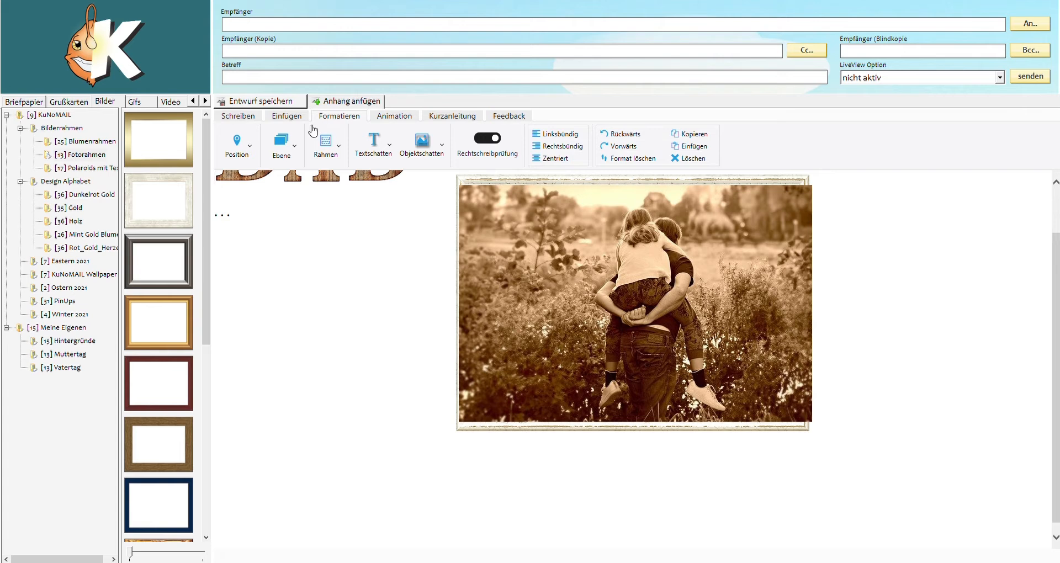
pyautogui.click(281, 145)
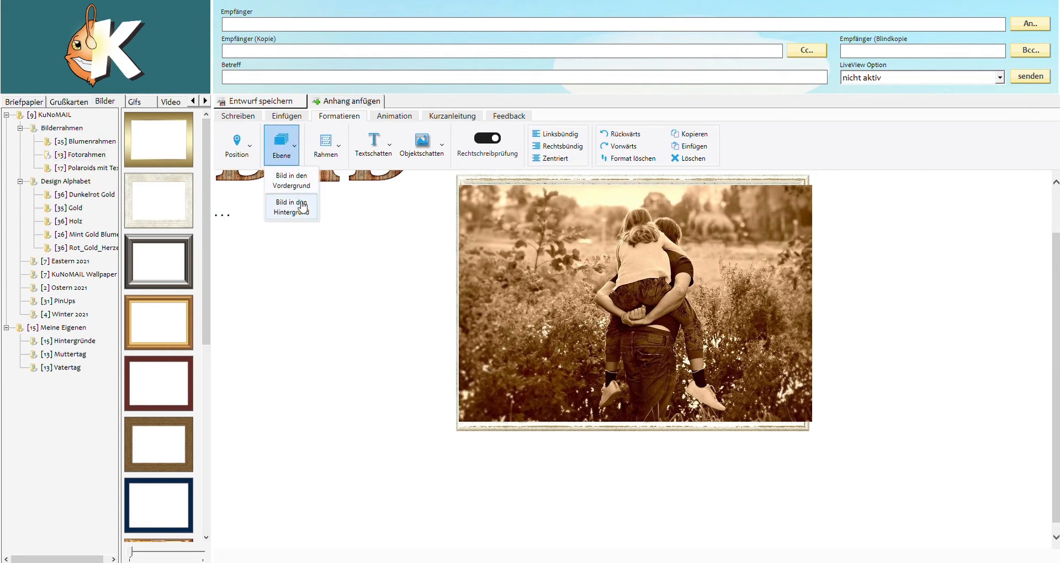
pyautogui.click(535, 212)
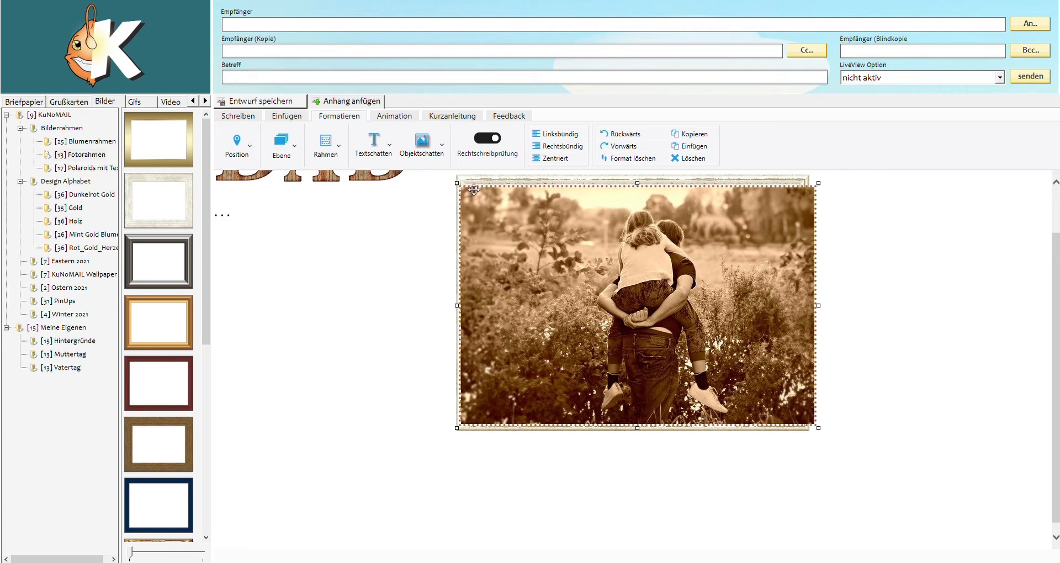
pyautogui.click(281, 145)
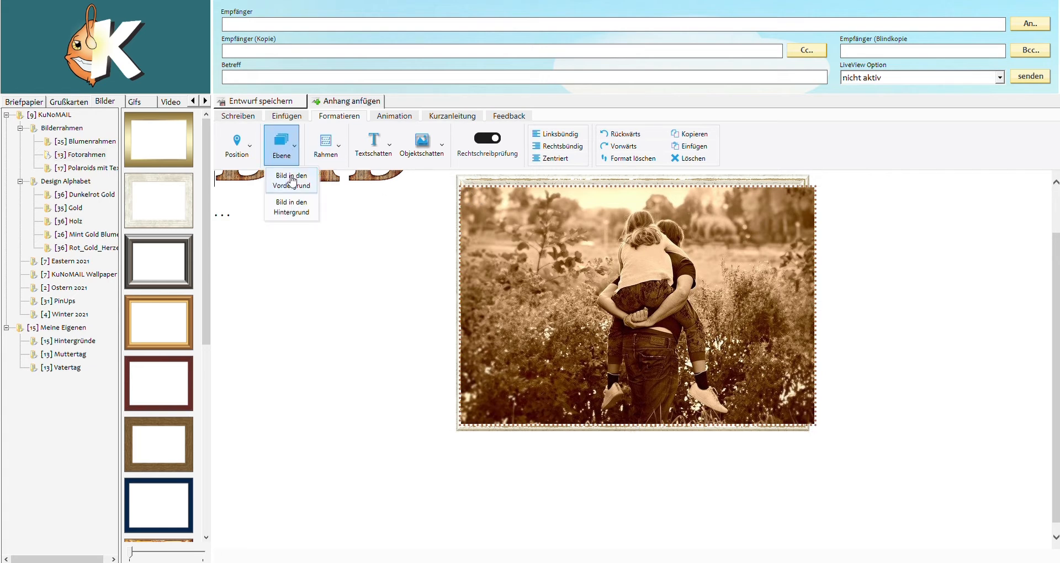
pyautogui.click(476, 185)
pyautogui.click(282, 144)
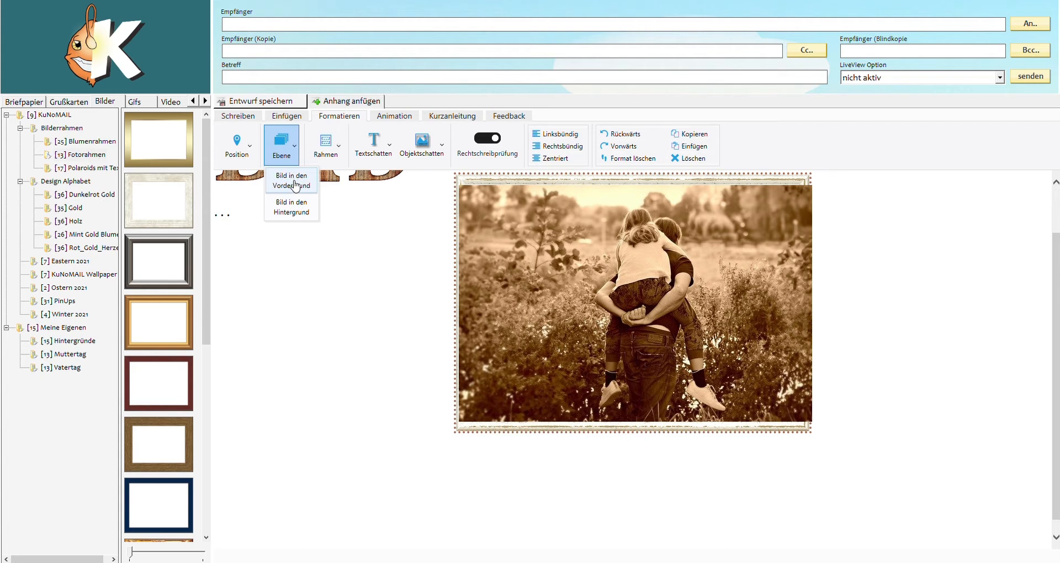
pyautogui.click(295, 184)
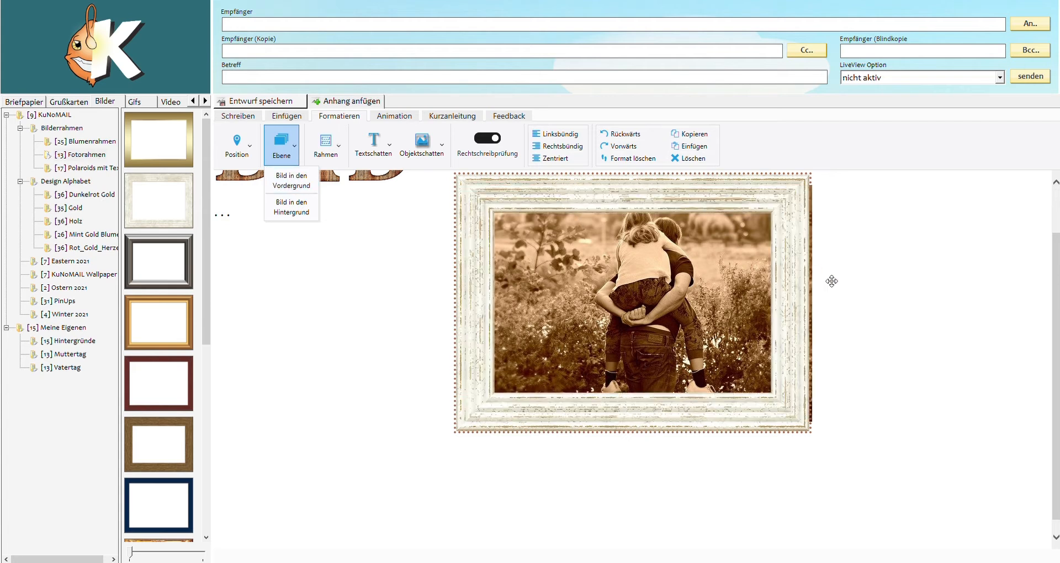
# Enlarge the white frame in width and height until it covers the photo's outer edges
pyautogui.click(800, 276)
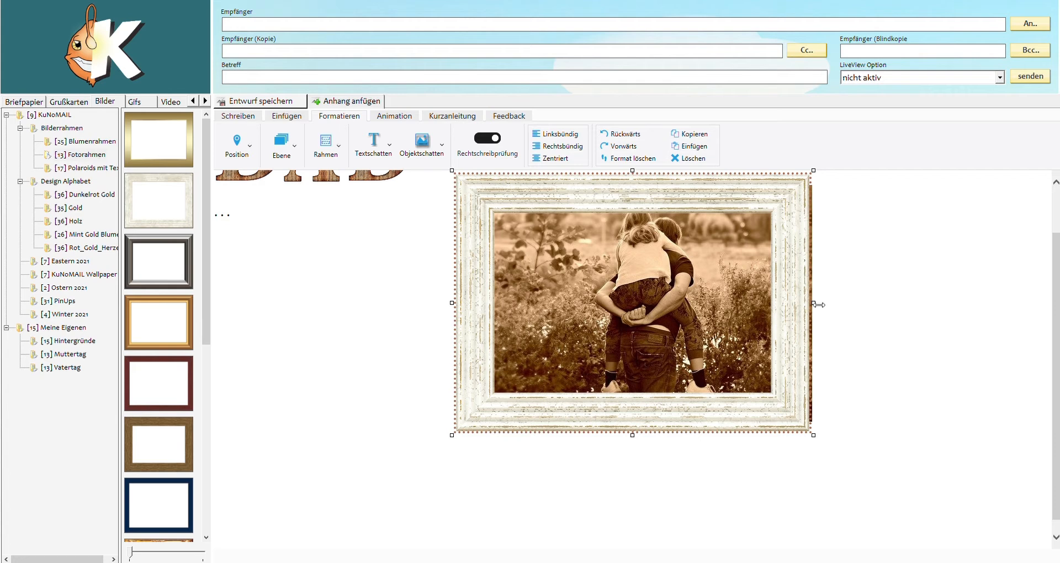
pyautogui.moveTo(813, 304); pyautogui.dragTo(832, 305)
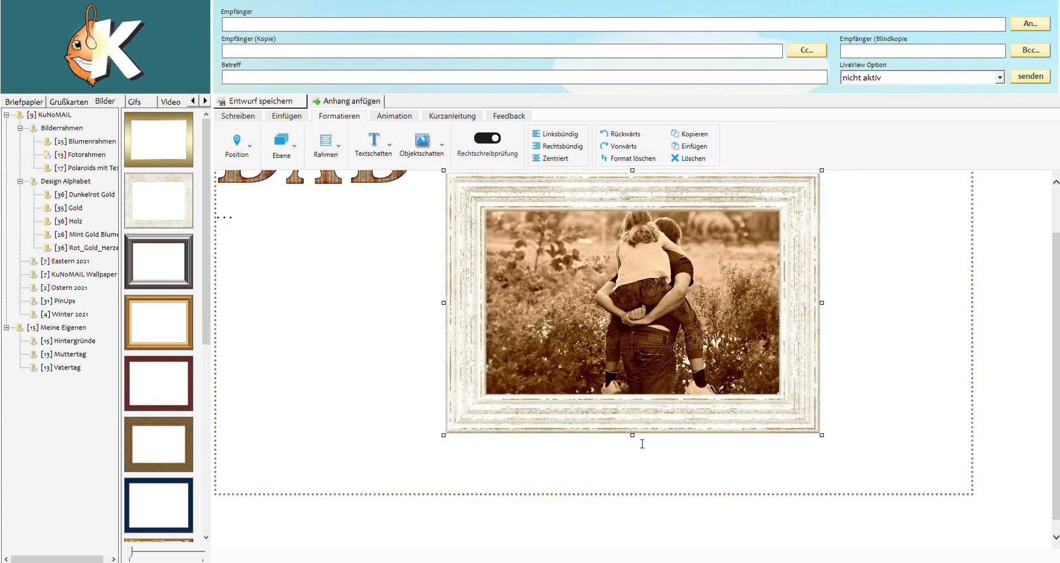
pyautogui.moveTo(632, 440); pyautogui.dragTo(639, 501)
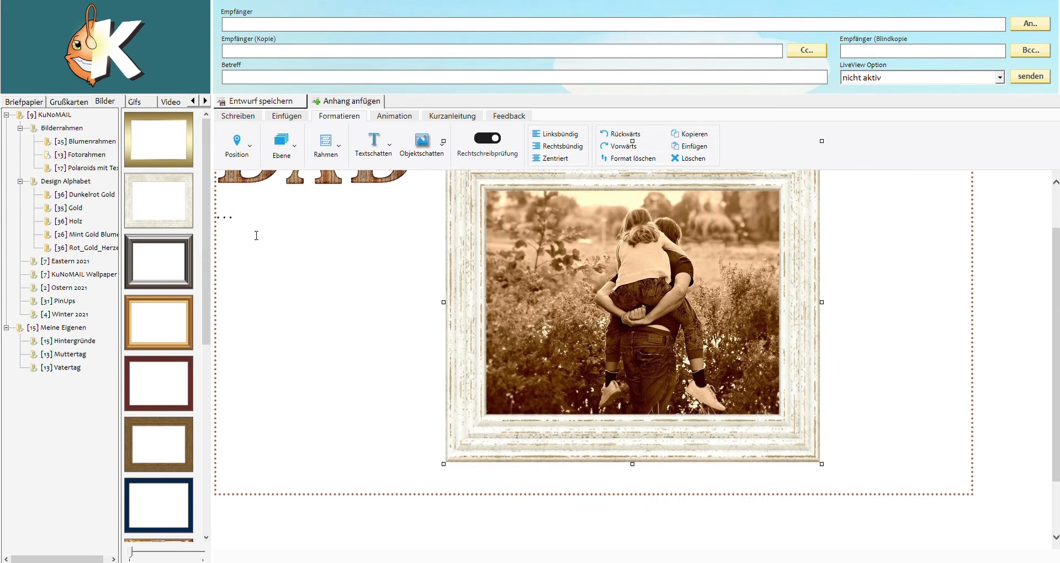
pyautogui.scroll(1, 300, 285)
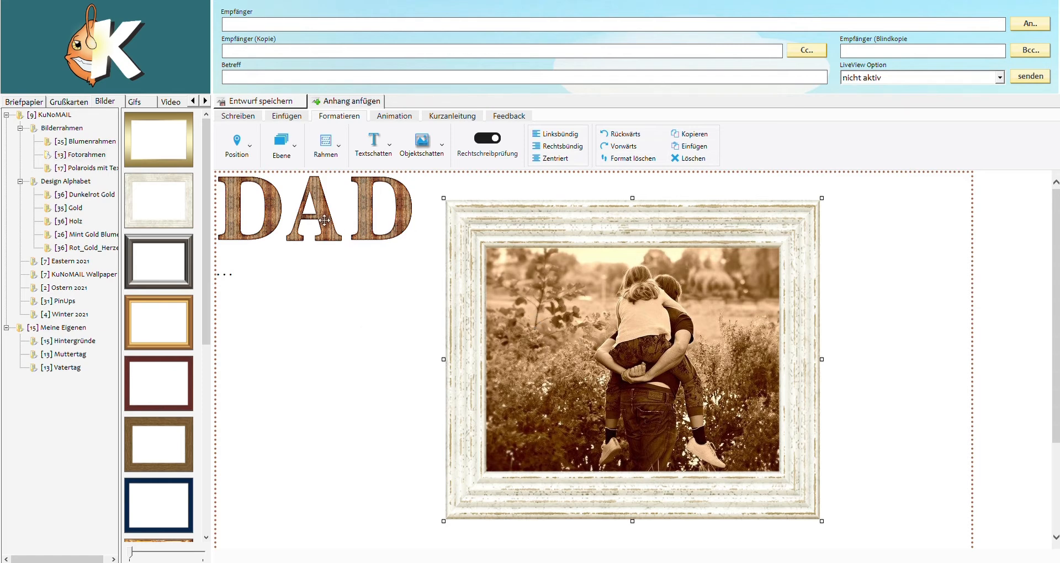
# Enable Frei Verschieben, move the first wooden letter D to the frame's upper-left corner, and turn free moving off
pyautogui.click(392, 115)
pyautogui.click(246, 138)
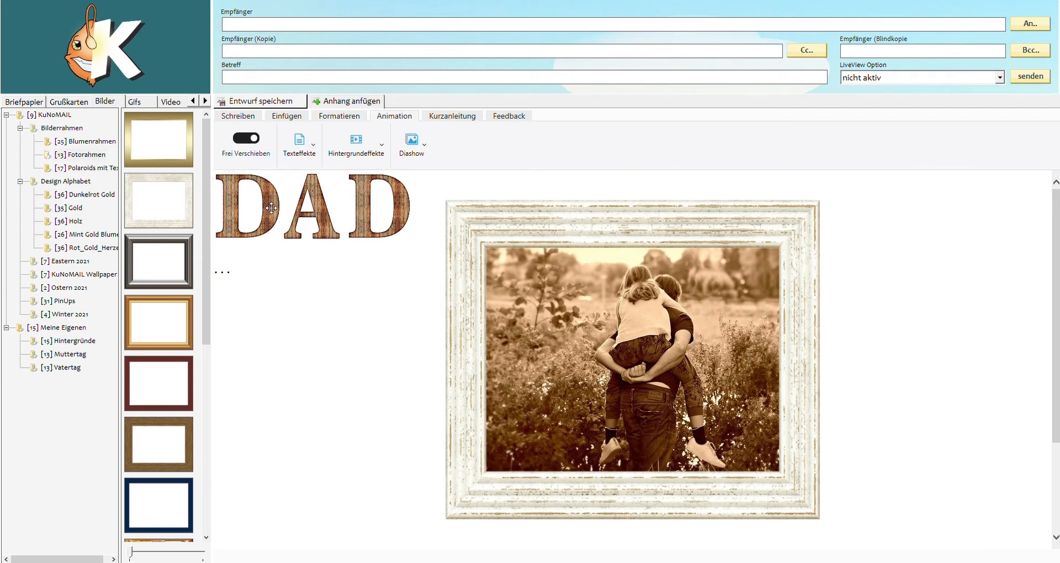
pyautogui.moveTo(278, 208); pyautogui.dragTo(411, 183)
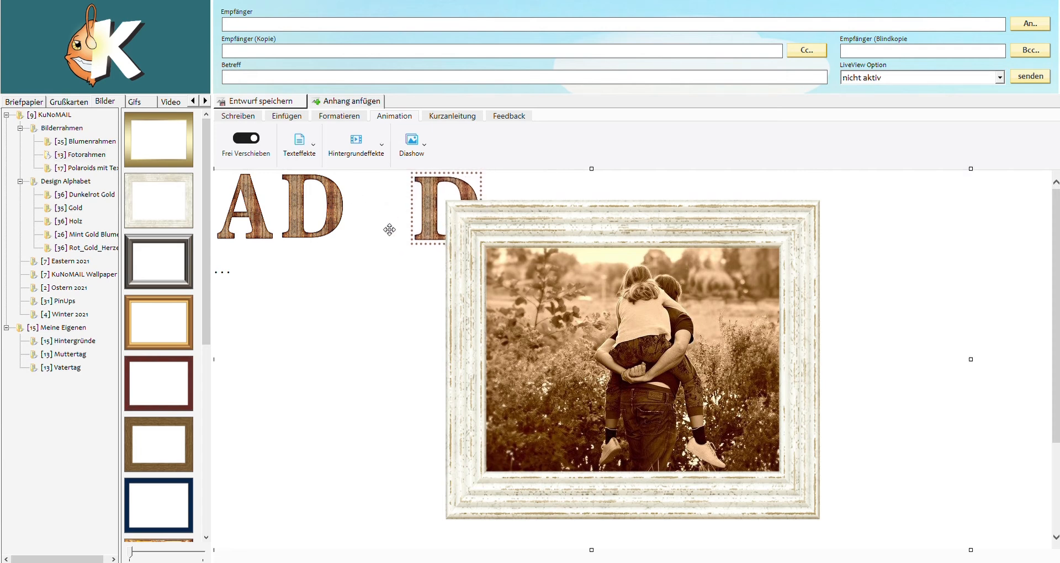
pyautogui.click(322, 117)
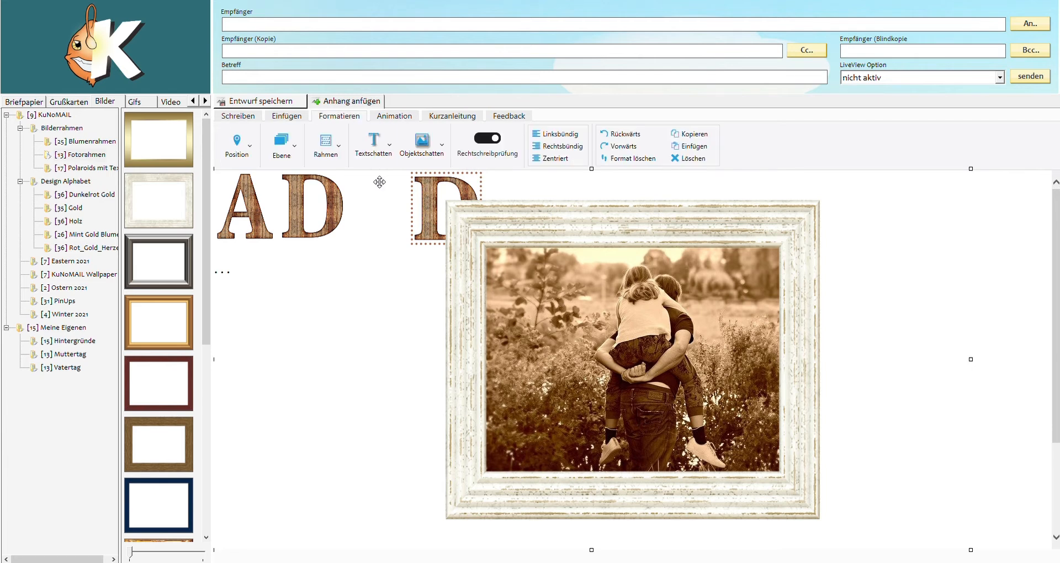
pyautogui.click(394, 116)
pyautogui.click(243, 141)
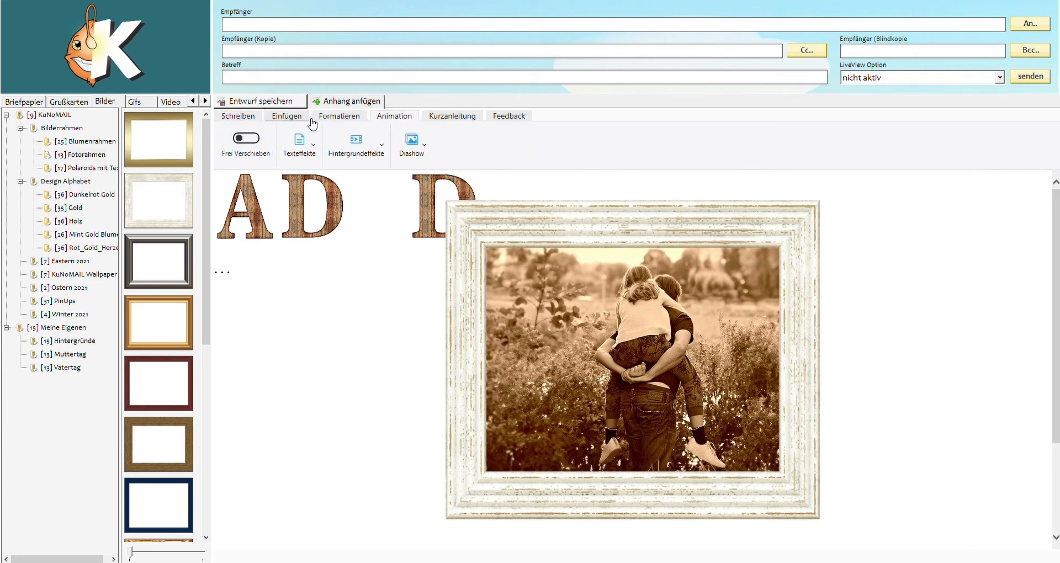
# Bring the first wooden D to the foreground so it lies on top of the frame's upper-left corner
pyautogui.click(338, 116)
pyautogui.click(288, 148)
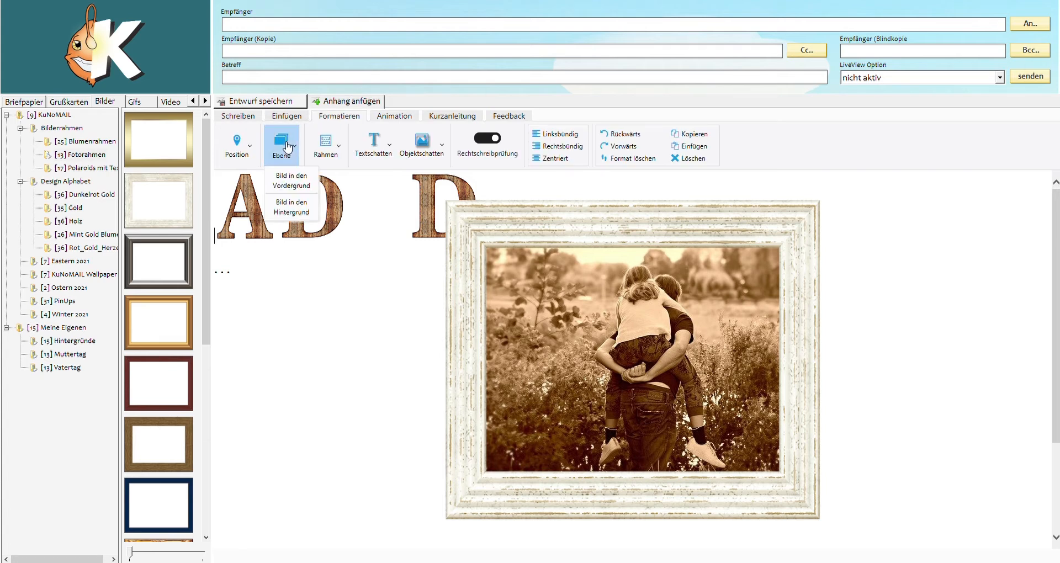
pyautogui.click(437, 188)
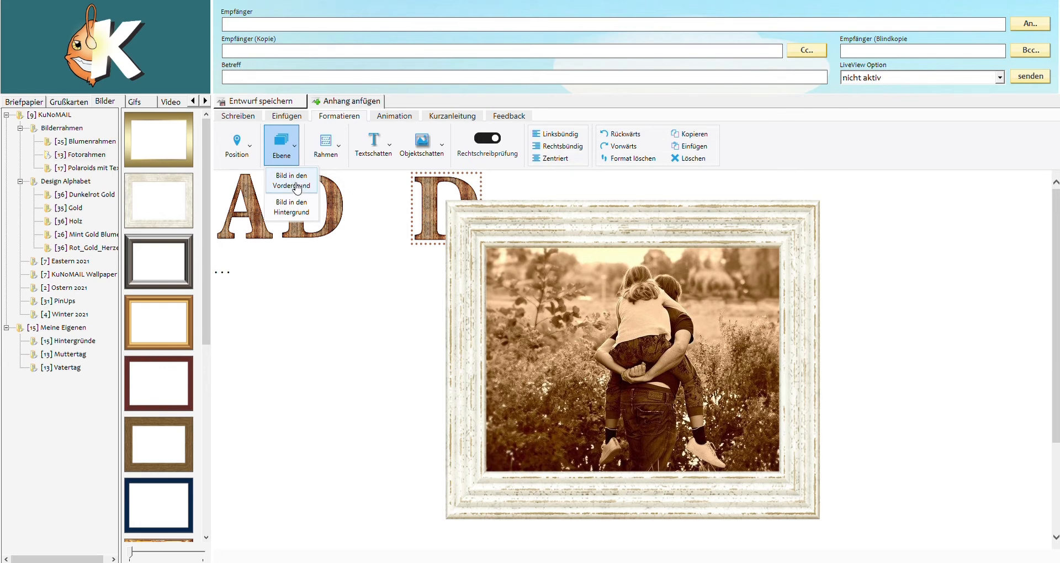
pyautogui.click(301, 188)
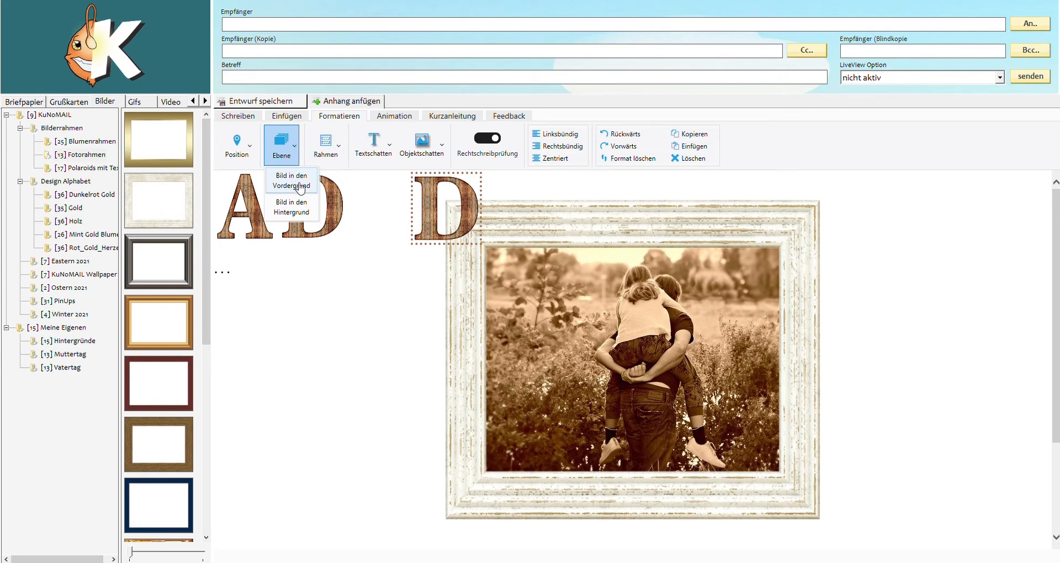
pyautogui.click(432, 194)
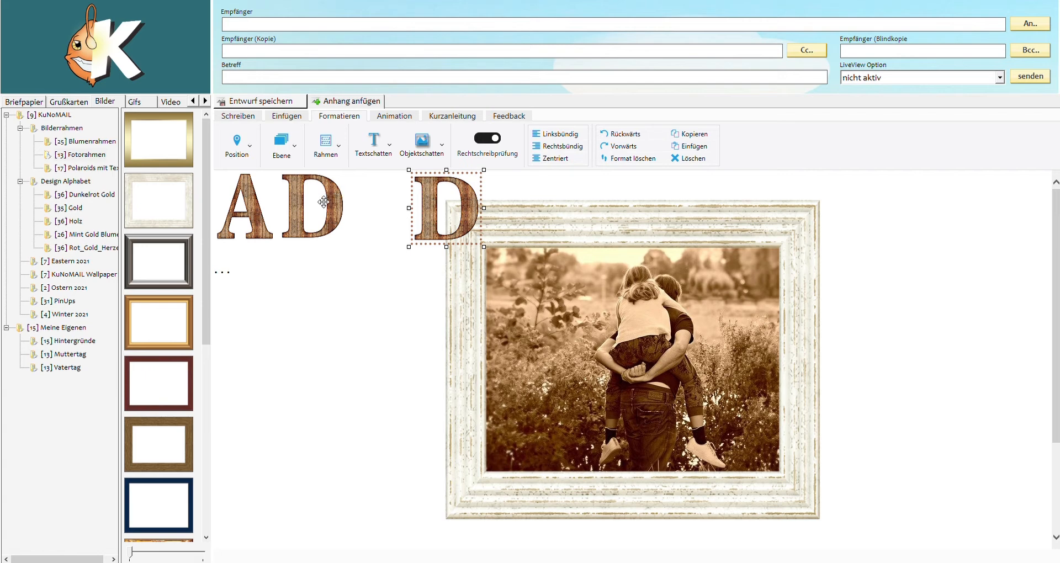
# Enable Frei Verschieben and move the wooden letter A beside the first D on the frame's upper edge
pyautogui.click(263, 219)
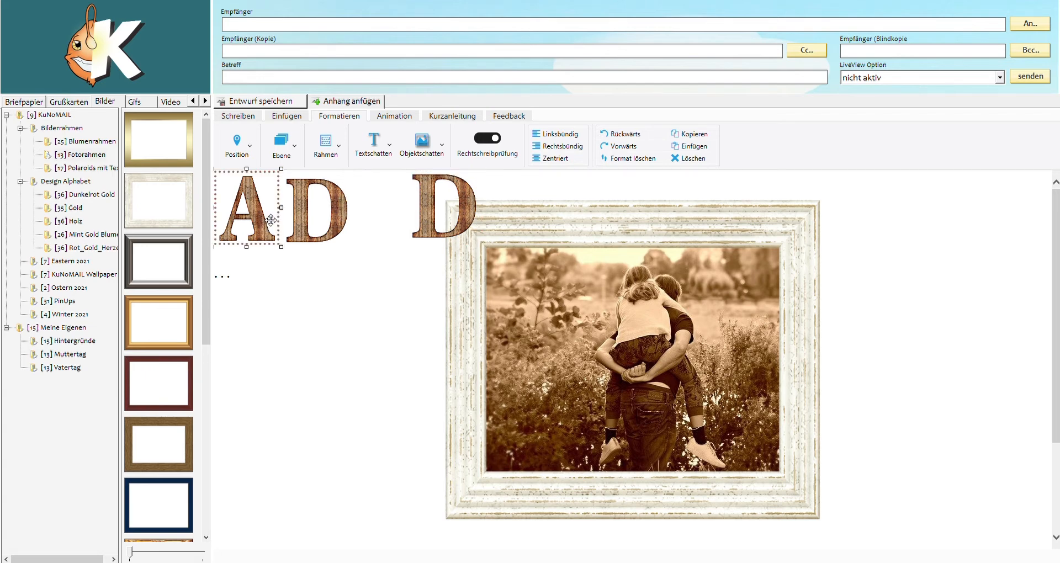
pyautogui.click(282, 146)
pyautogui.click(394, 115)
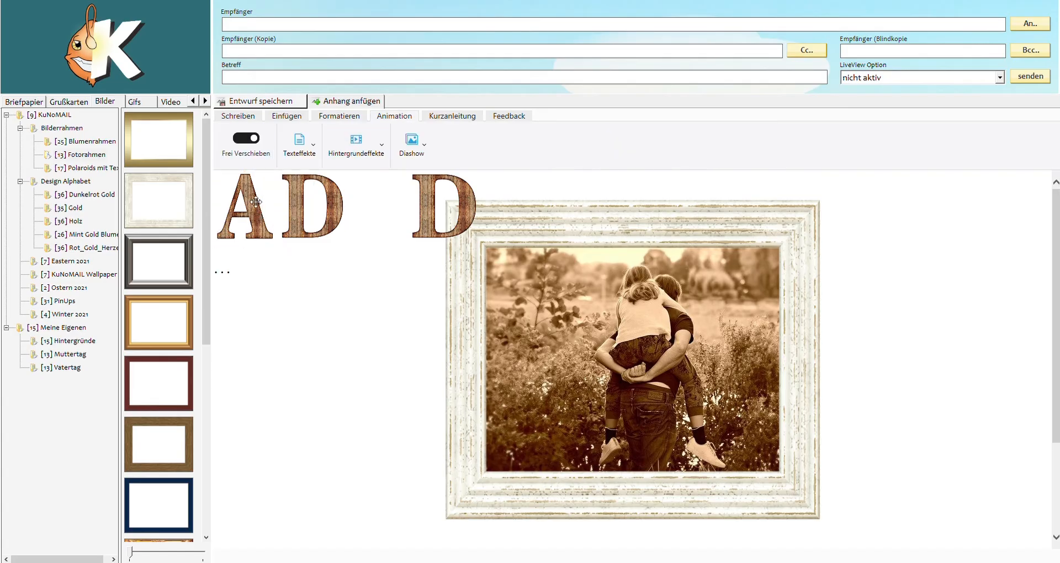
pyautogui.moveTo(247, 212); pyautogui.dragTo(473, 184)
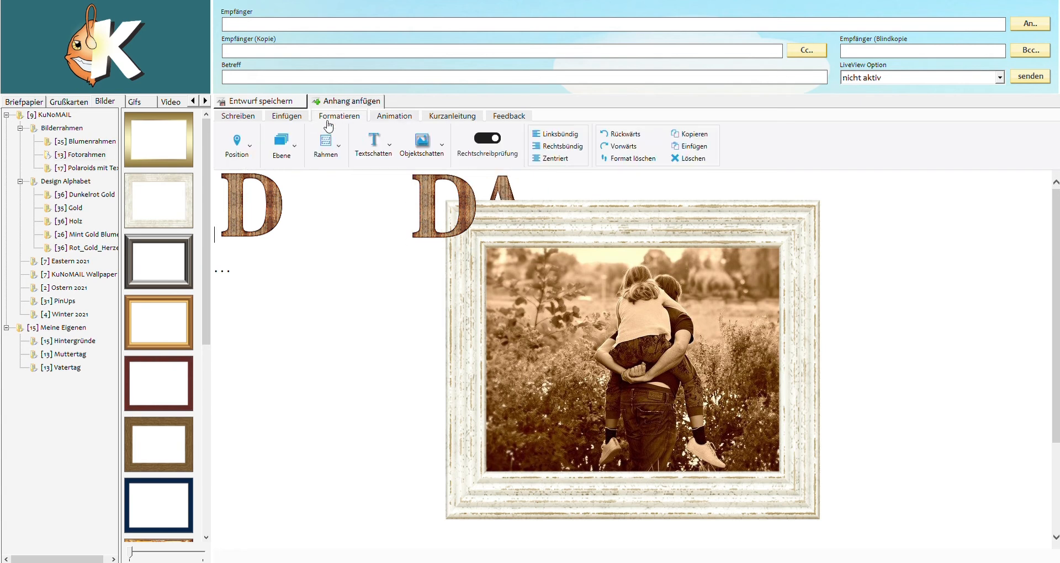
# Bring the wooden A to the foreground and fine-tune its position and size right beside the first D
pyautogui.click(282, 146)
pyautogui.click(293, 180)
pyautogui.click(401, 119)
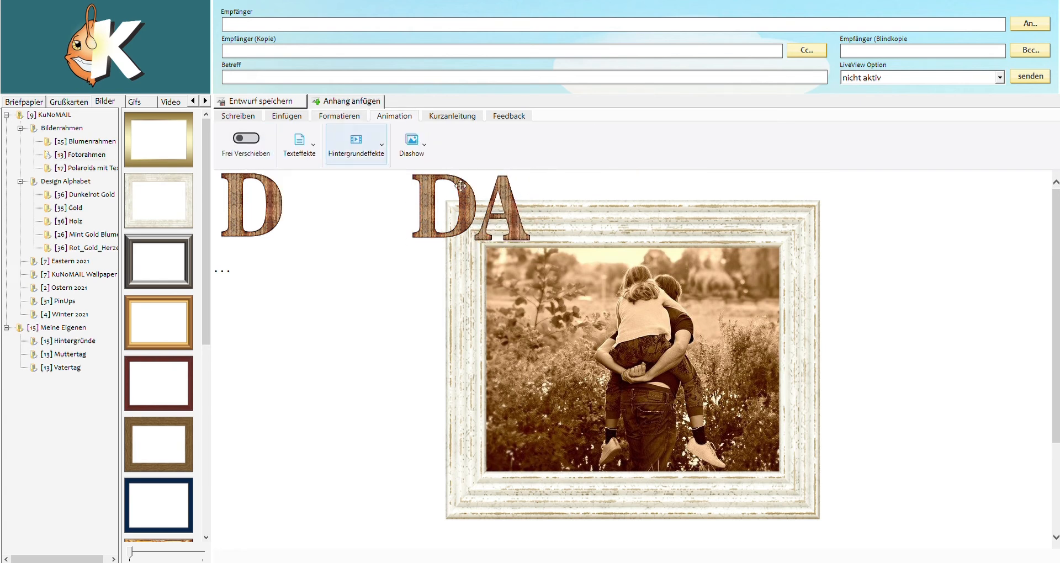
pyautogui.click(469, 183)
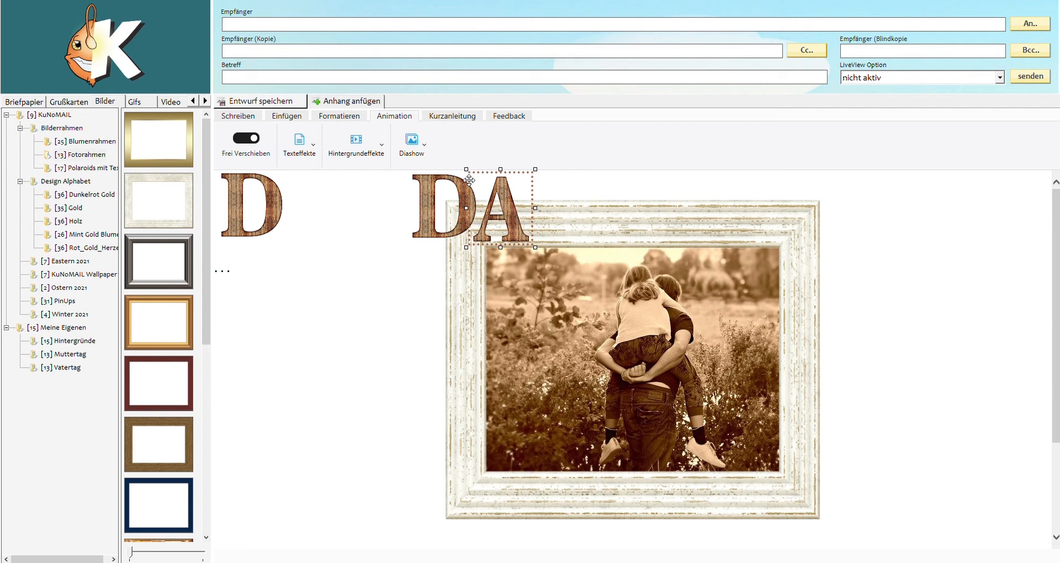
pyautogui.click(513, 223)
pyautogui.moveTo(501, 248); pyautogui.dragTo(506, 249)
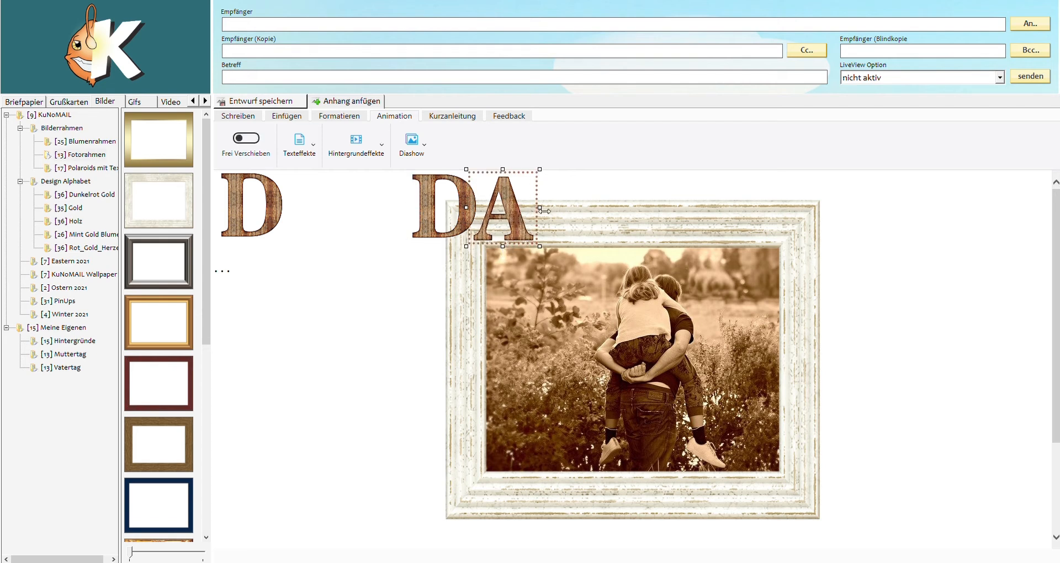
# Enable Frei Verschieben and move the remaining wooden D to the right of the A on the frame's upper edge
pyautogui.click(284, 249)
pyautogui.click(262, 225)
pyautogui.click(247, 141)
pyautogui.moveTo(250, 202); pyautogui.dragTo(526, 184)
pyautogui.click(500, 193)
# Bring the last wooden D to the foreground so it lies on top of the white frame
pyautogui.click(338, 115)
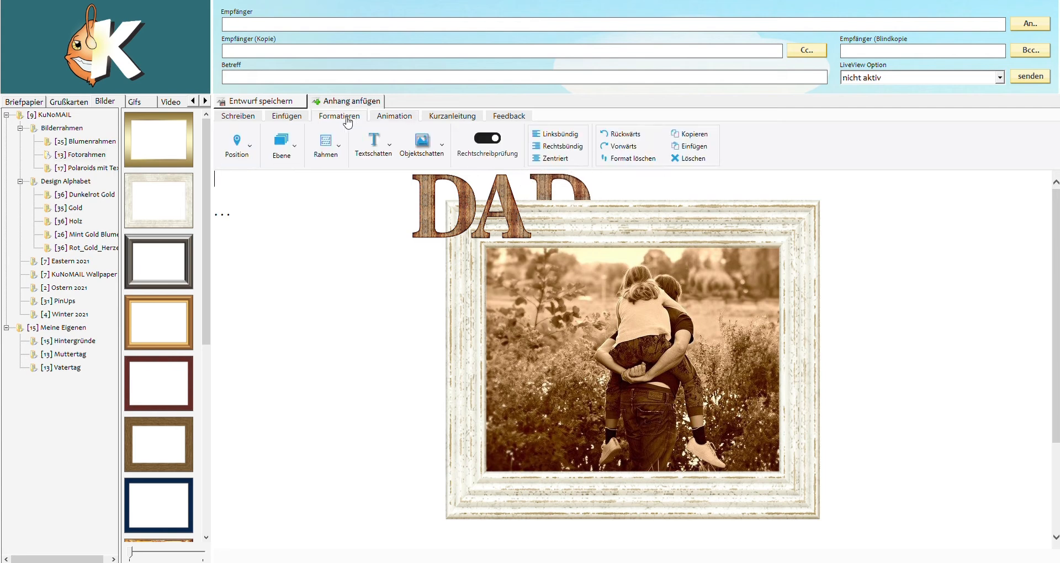
pyautogui.click(282, 144)
pyautogui.click(291, 180)
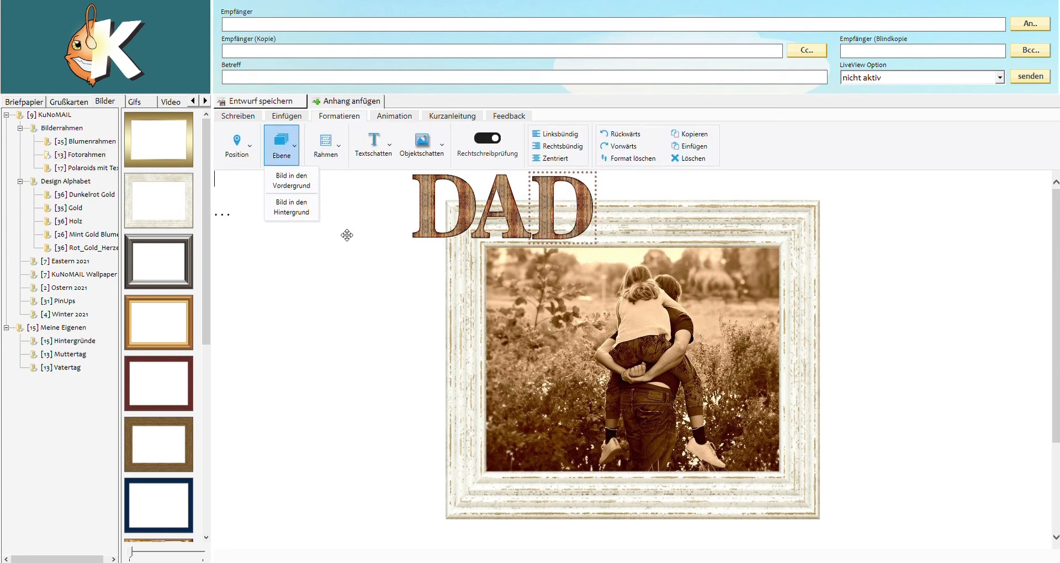
pyautogui.click(346, 235)
# Adjust the last D's size to match the other letters and nudge it slightly right, away from the A
pyautogui.click(403, 117)
pyautogui.click(553, 234)
pyautogui.moveTo(599, 246); pyautogui.dragTo(604, 250)
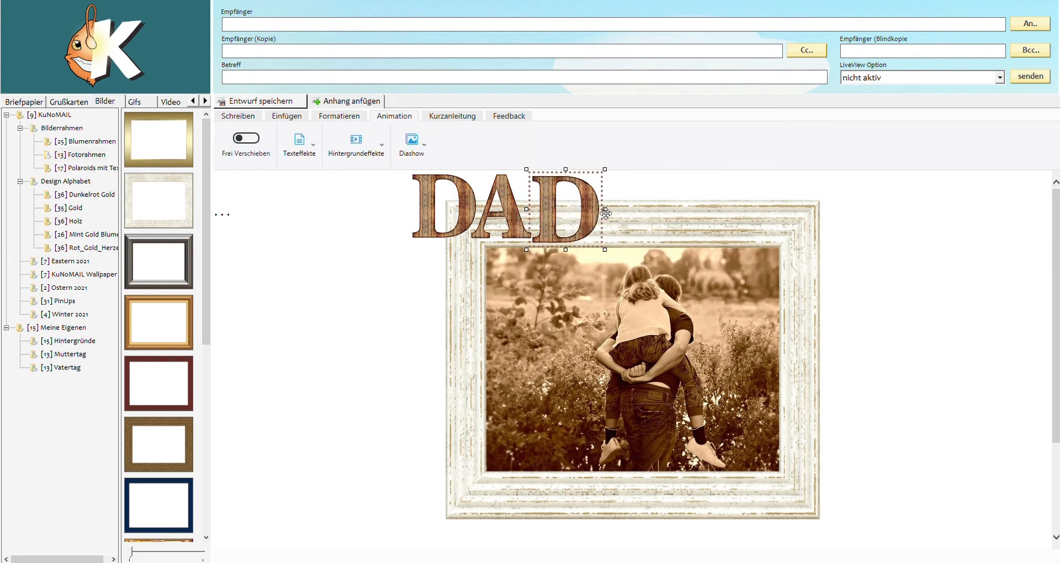
pyautogui.moveTo(605, 210); pyautogui.dragTo(598, 212)
pyautogui.moveTo(598, 250); pyautogui.dragTo(598, 244)
pyautogui.click(306, 235)
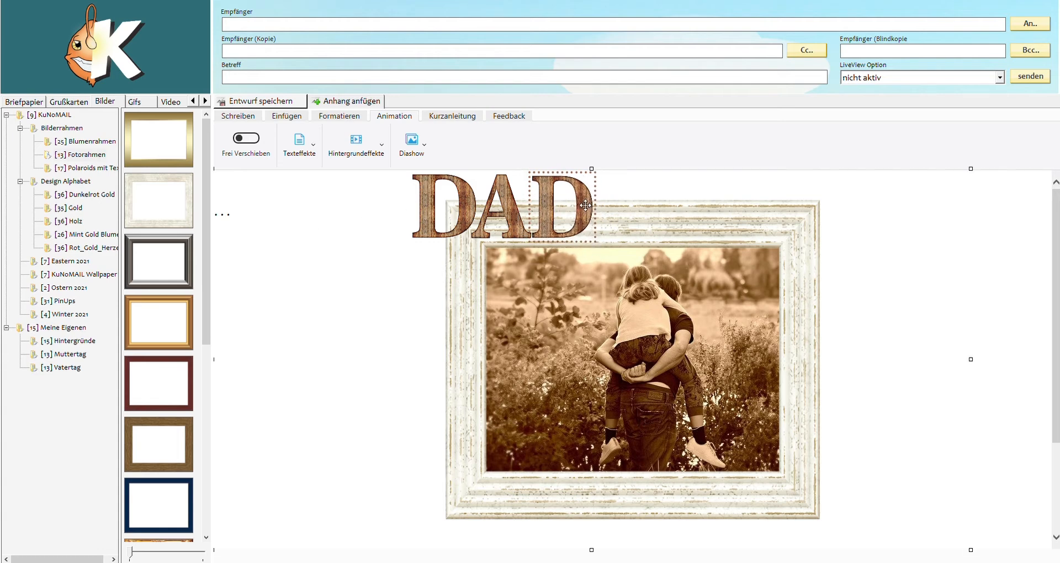
pyautogui.click(585, 205)
pyautogui.moveTo(528, 183); pyautogui.dragTo(532, 183)
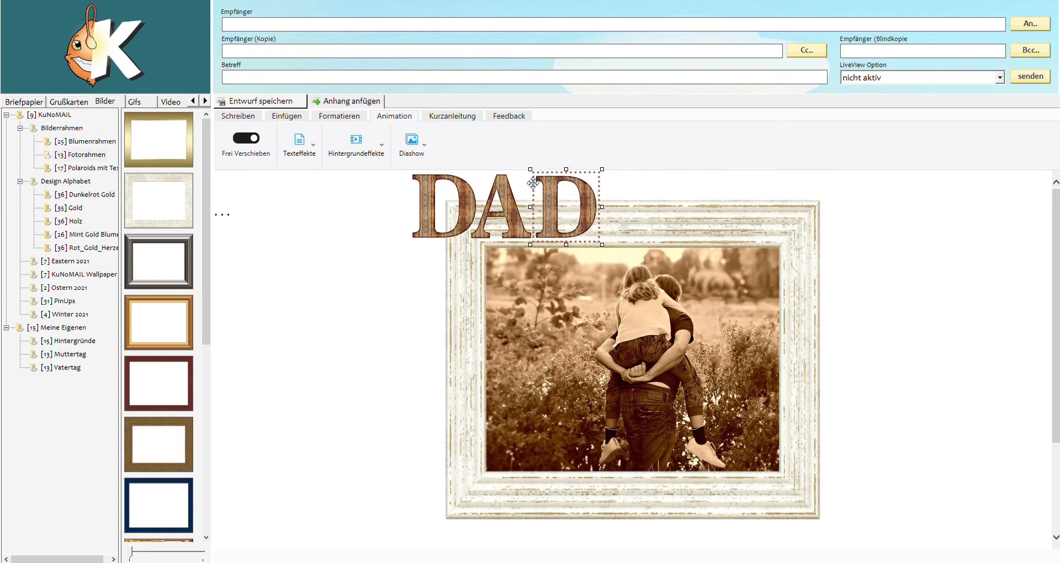
# Shift the whole layout slightly right and down, and realign the white frame over the sepia photo
pyautogui.moveTo(213, 177); pyautogui.dragTo(246, 194)
pyautogui.click(584, 225)
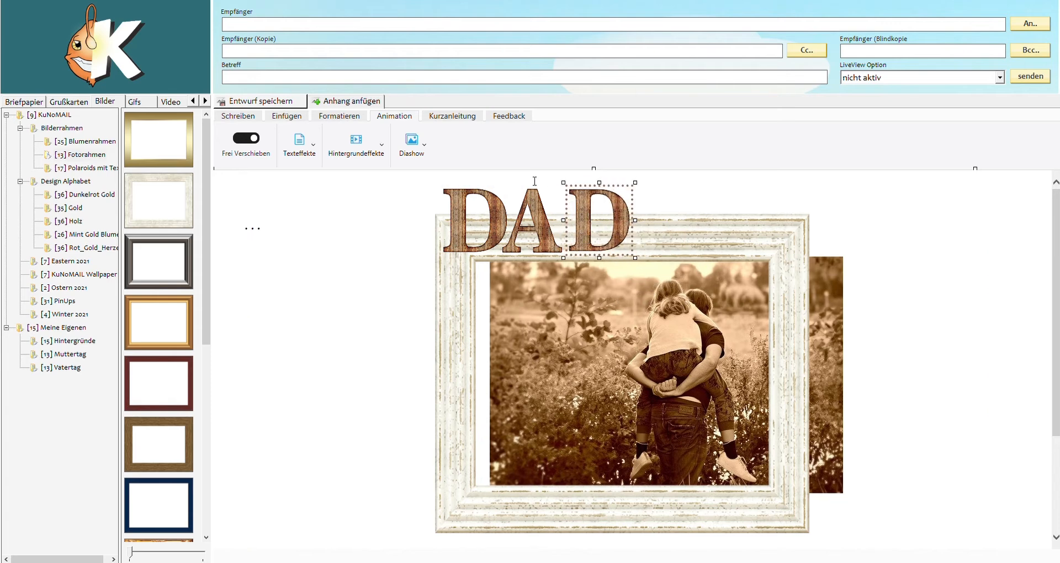
pyautogui.moveTo(534, 181); pyautogui.dragTo(533, 183)
pyautogui.moveTo(593, 372); pyautogui.dragTo(634, 372)
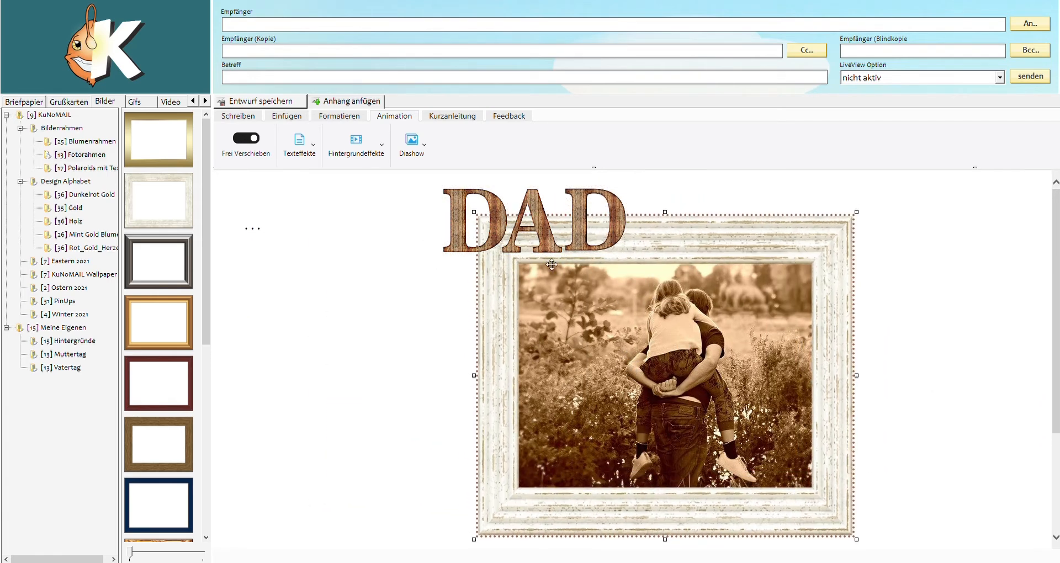
# Nudge the last D into line with the A, turn free moving off, and enlarge the letter slightly
pyautogui.moveTo(593, 224); pyautogui.dragTo(534, 181)
pyautogui.click(246, 139)
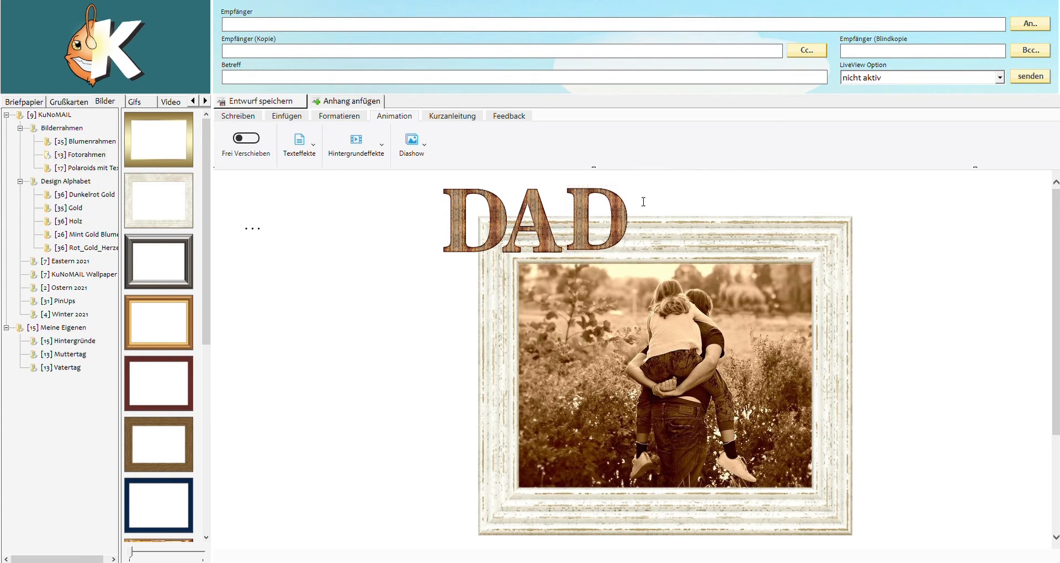
pyautogui.click(613, 212)
pyautogui.click(381, 342)
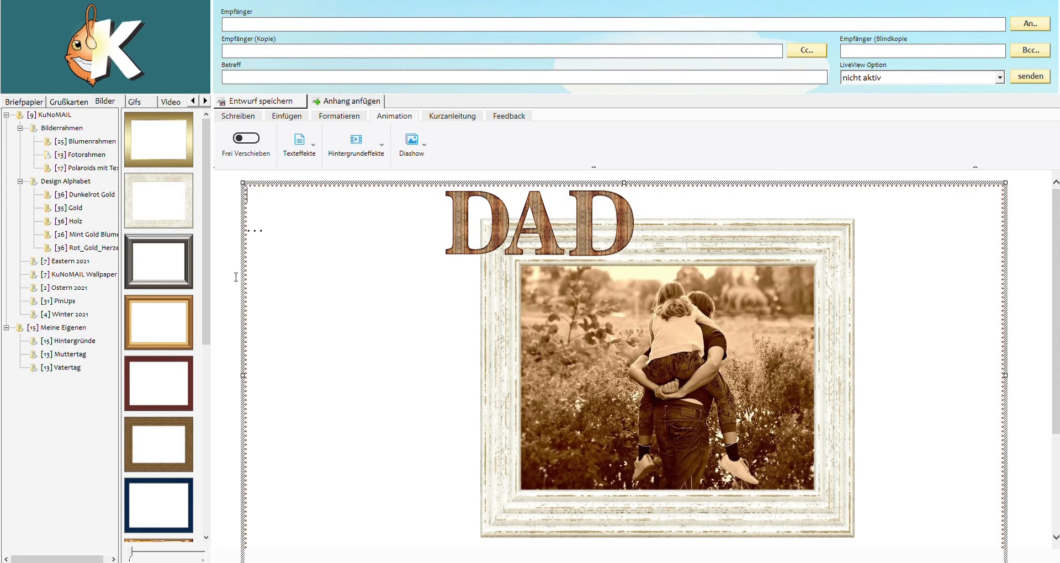
pyautogui.click(233, 258)
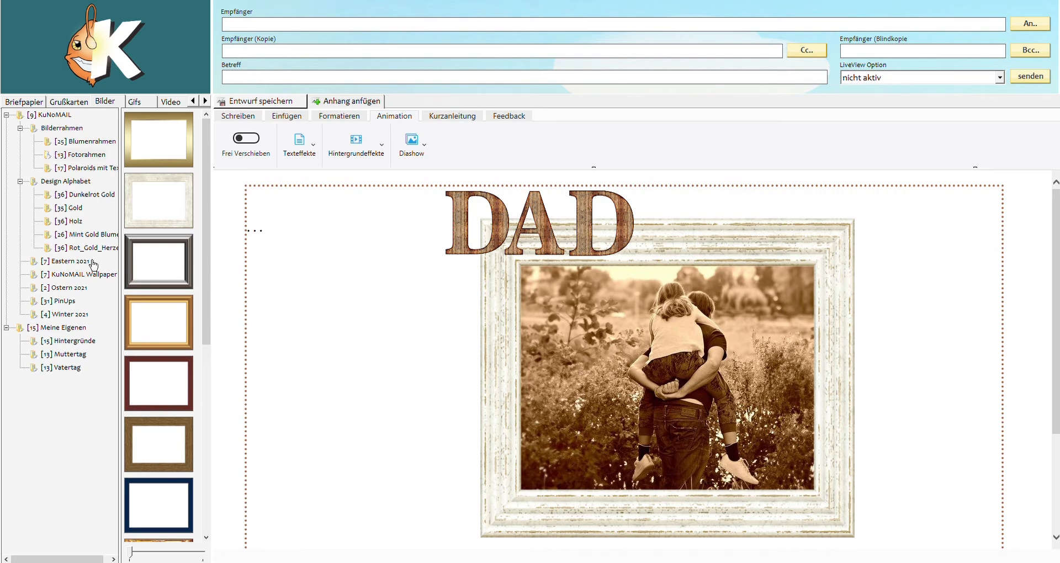
# Open the Vatertag picture collection and place the text cursor behind the three dots in the message
pyautogui.click(63, 367)
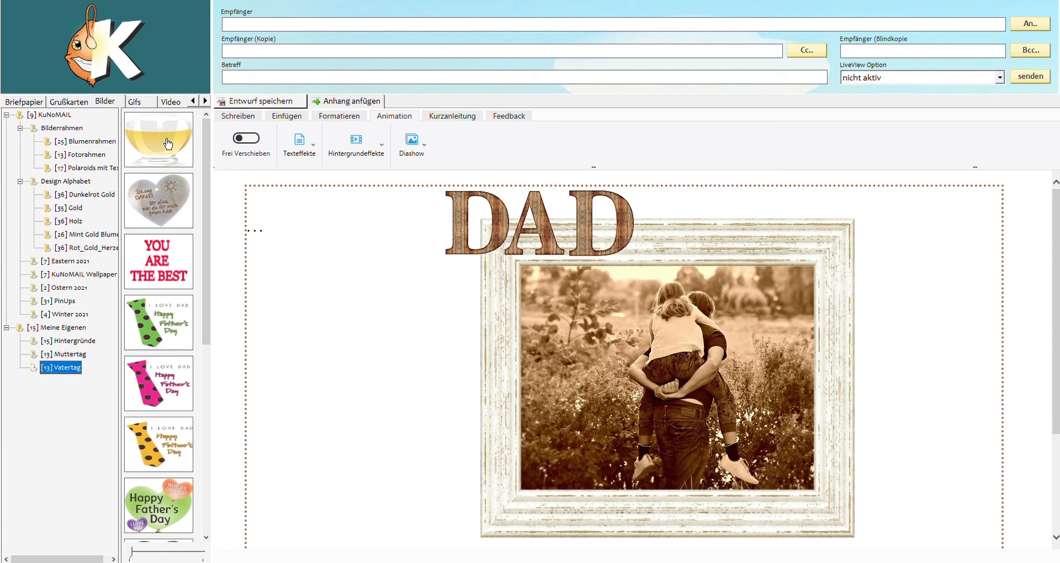
pyautogui.click(269, 247)
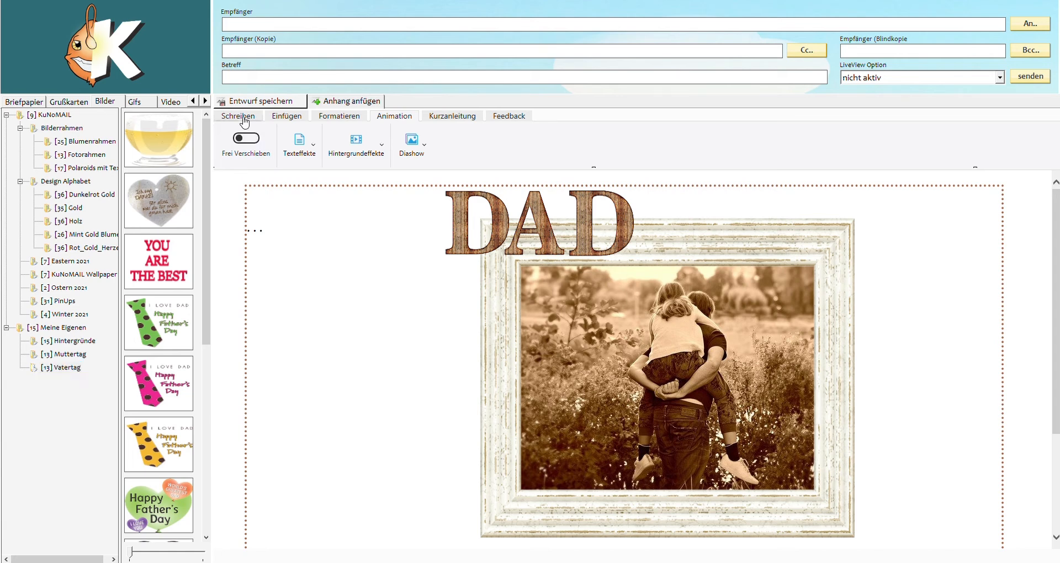
pyautogui.click(268, 233)
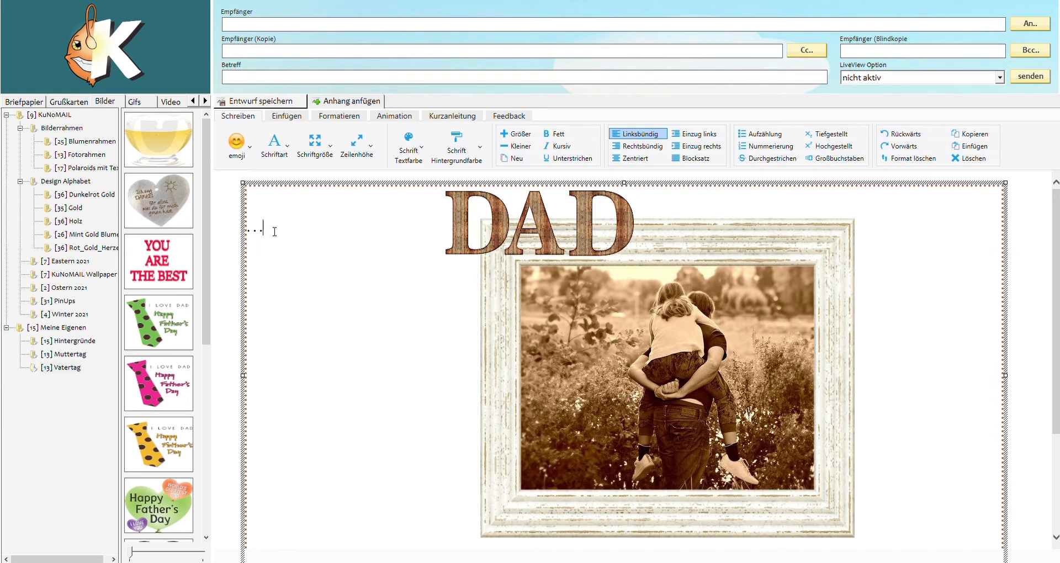
# Try out several Vatertag pictures in the message, including the beer glass, thank-you heart, YOU ARE THE BEST, green tie, balloons, and greeting card
pyautogui.click(159, 156)
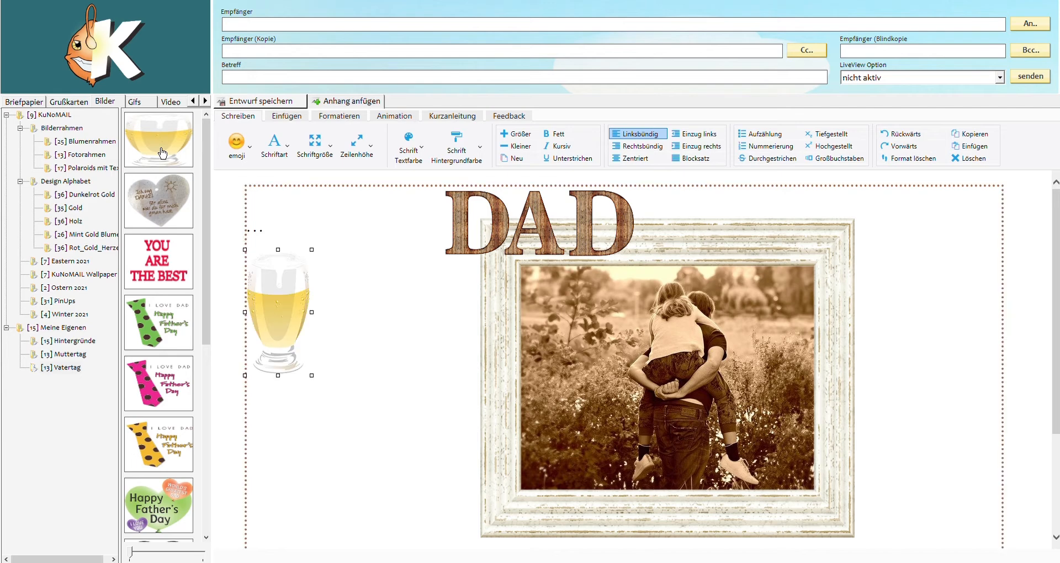
pyautogui.click(174, 207)
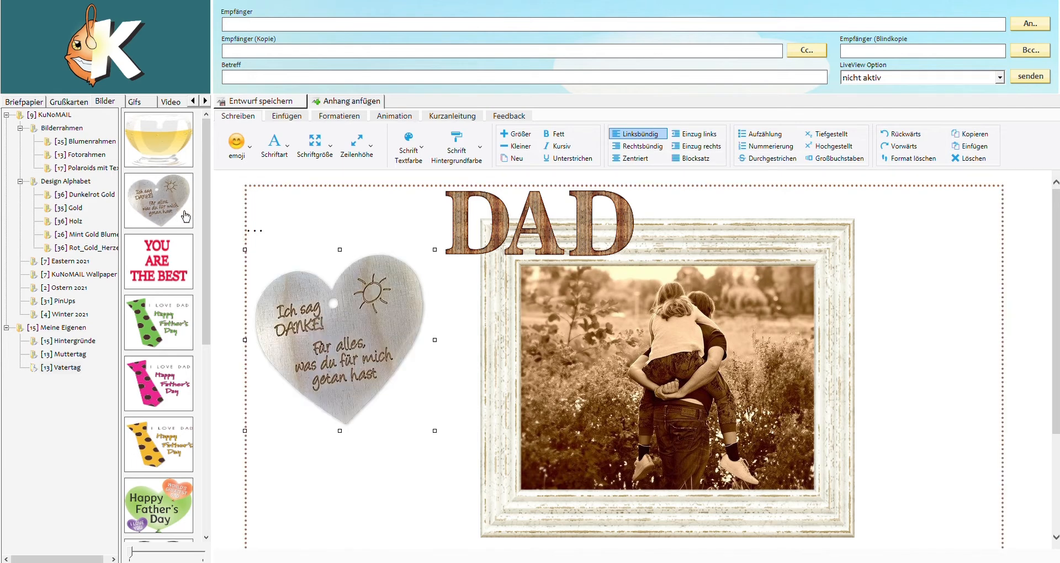
pyautogui.click(166, 271)
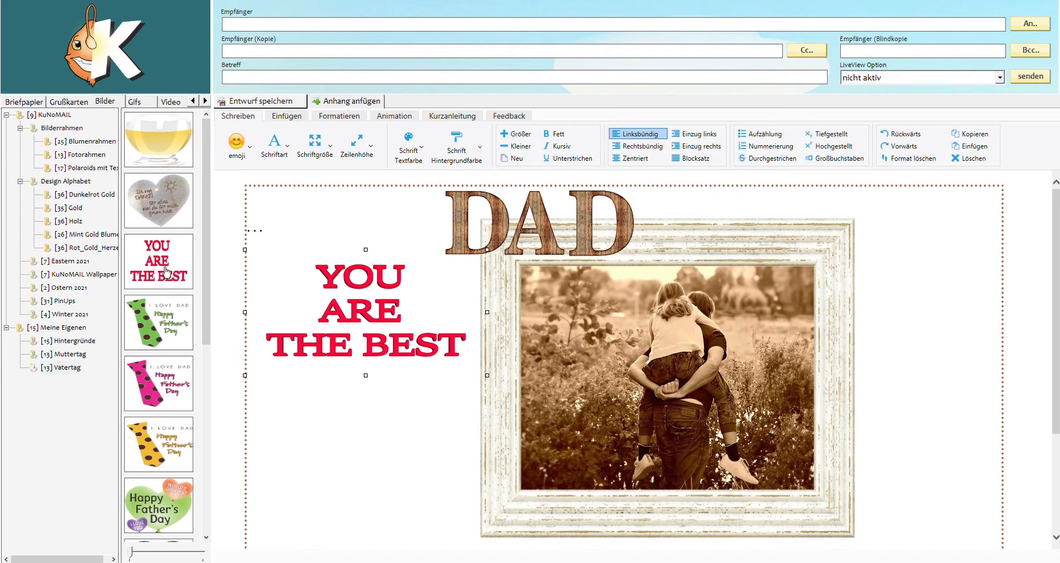
pyautogui.click(165, 314)
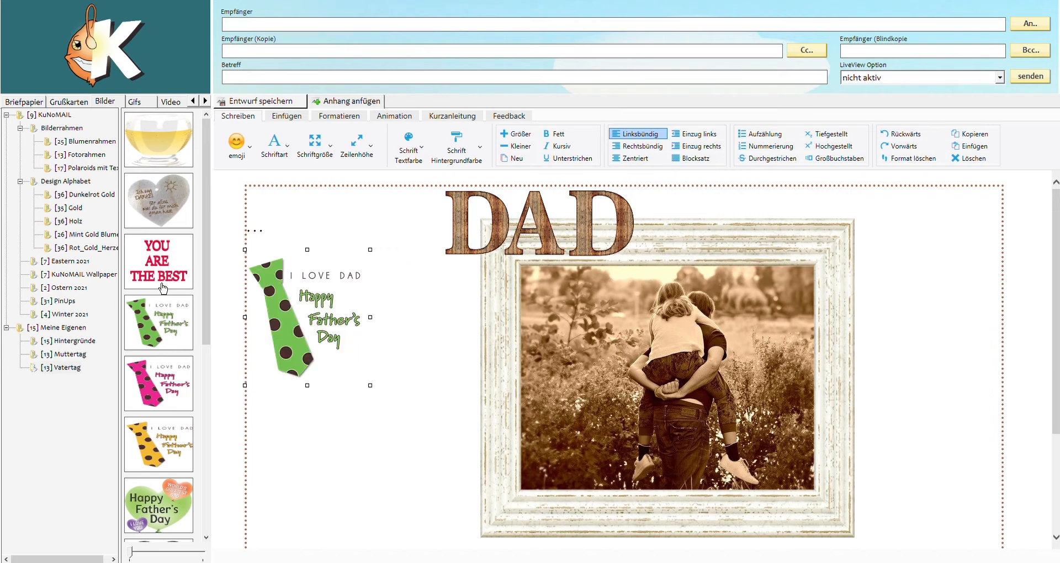
pyautogui.scroll(-3, 163, 287)
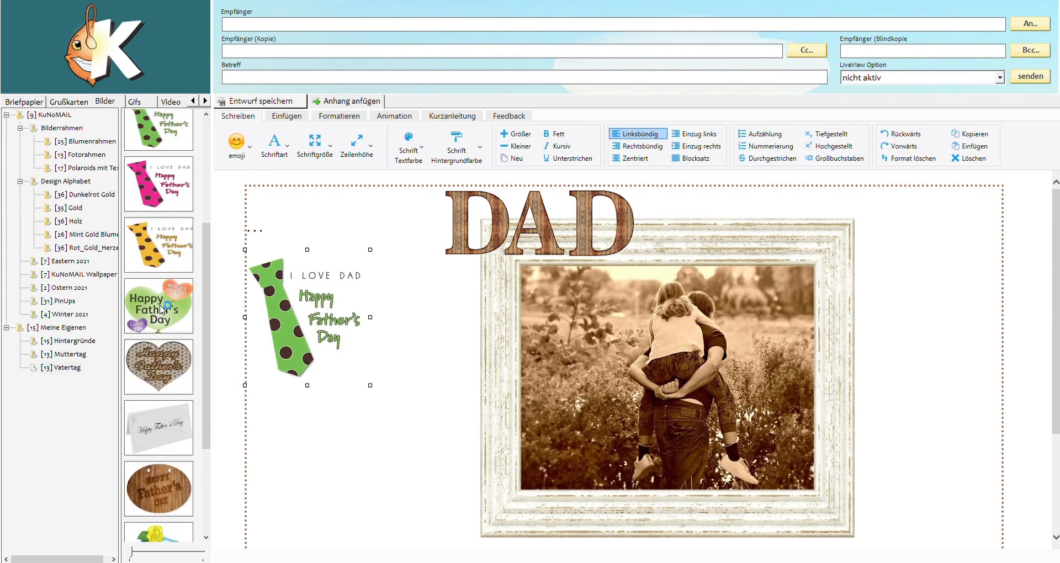
pyautogui.click(162, 308)
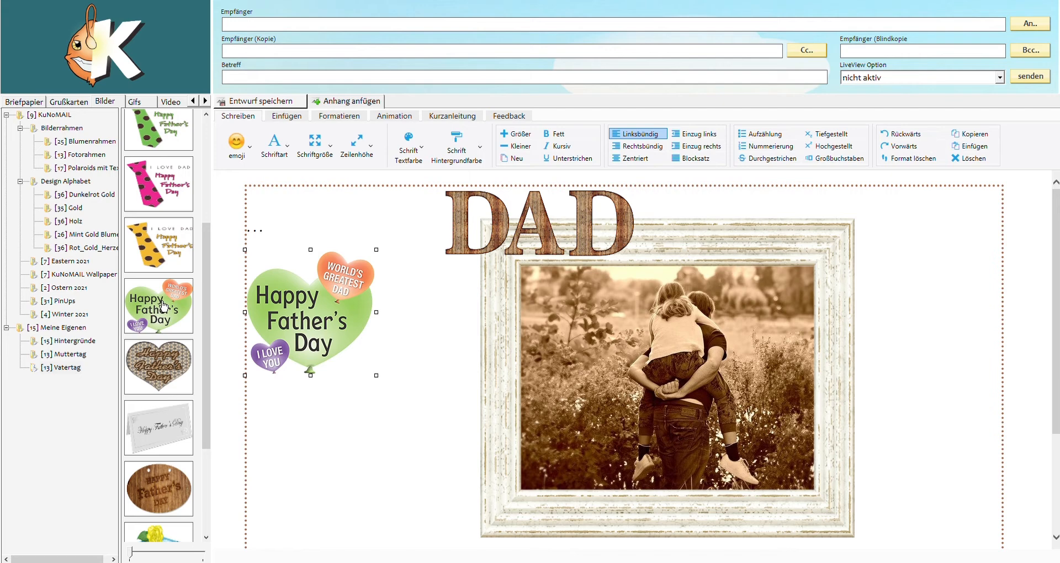
pyautogui.click(166, 373)
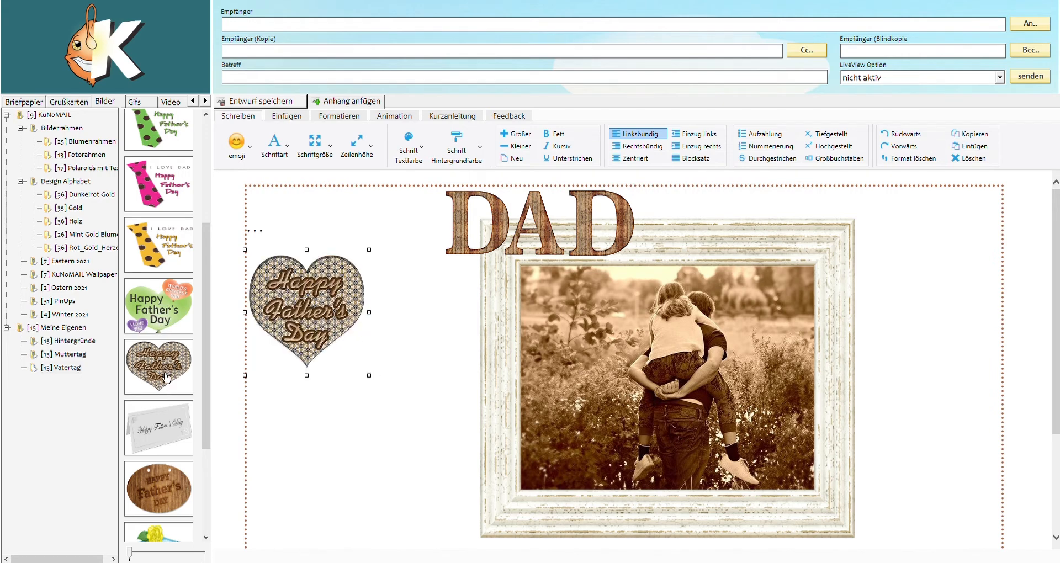
pyautogui.click(167, 427)
pyautogui.scroll(-5, 167, 424)
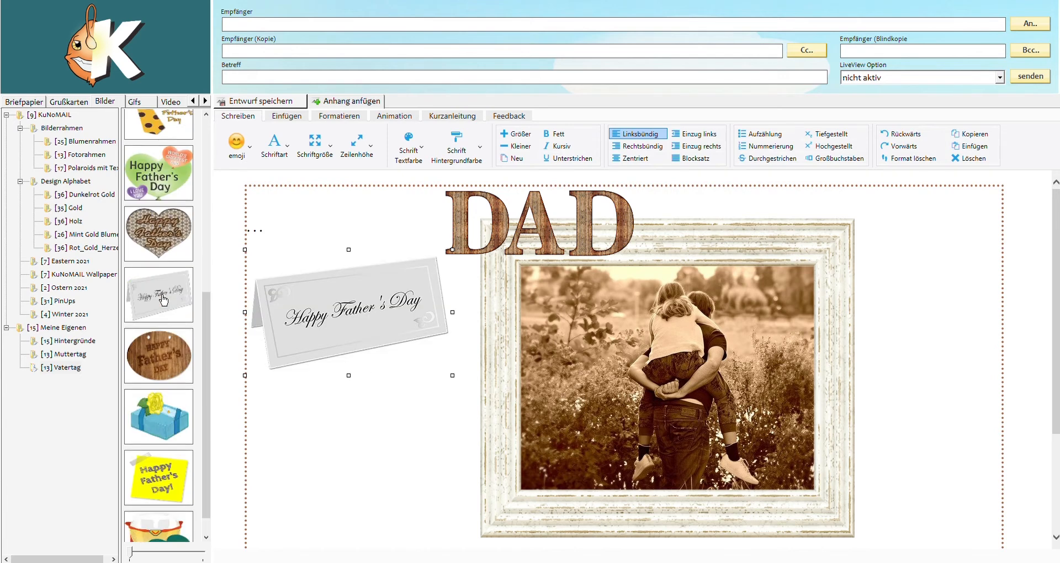
pyautogui.click(160, 411)
# Insert the beer glass picture with the Vatertag heart, enable Frei Verschieben, and move it to the frame's lower-right corner
pyautogui.click(173, 521)
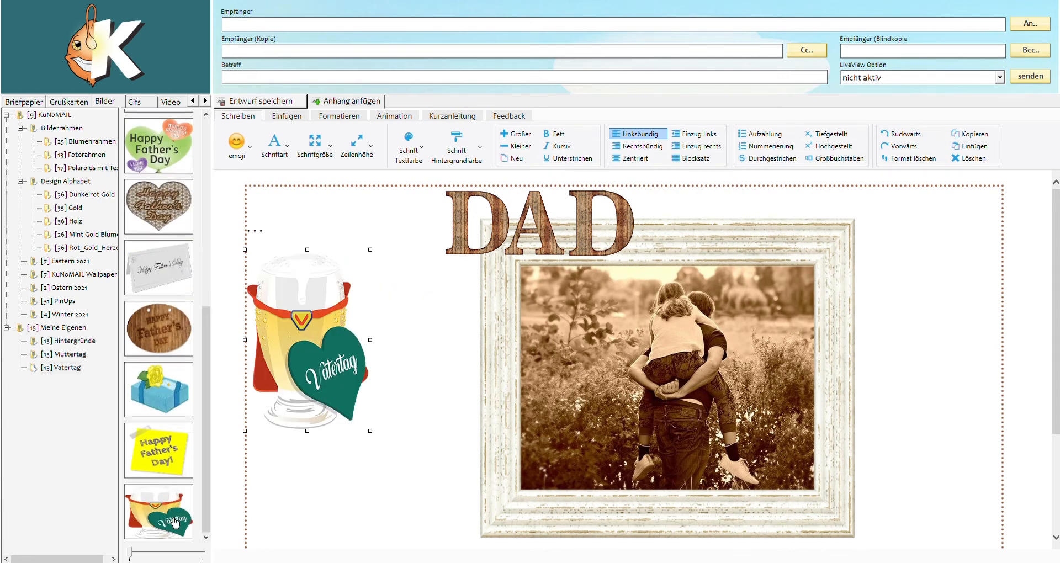
pyautogui.click(331, 316)
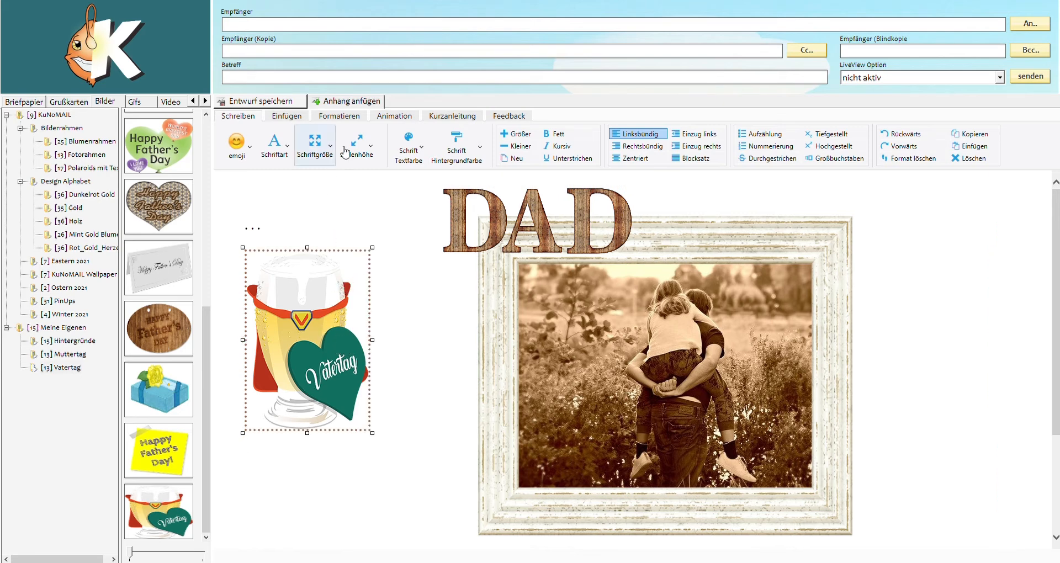
pyautogui.click(394, 116)
pyautogui.click(246, 138)
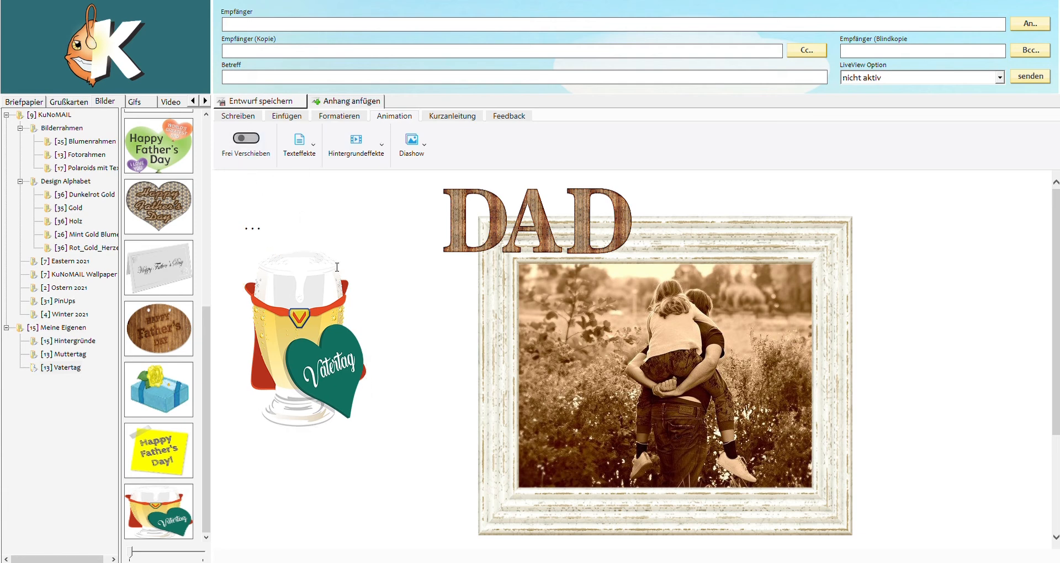
pyautogui.moveTo(307, 320); pyautogui.dragTo(741, 381)
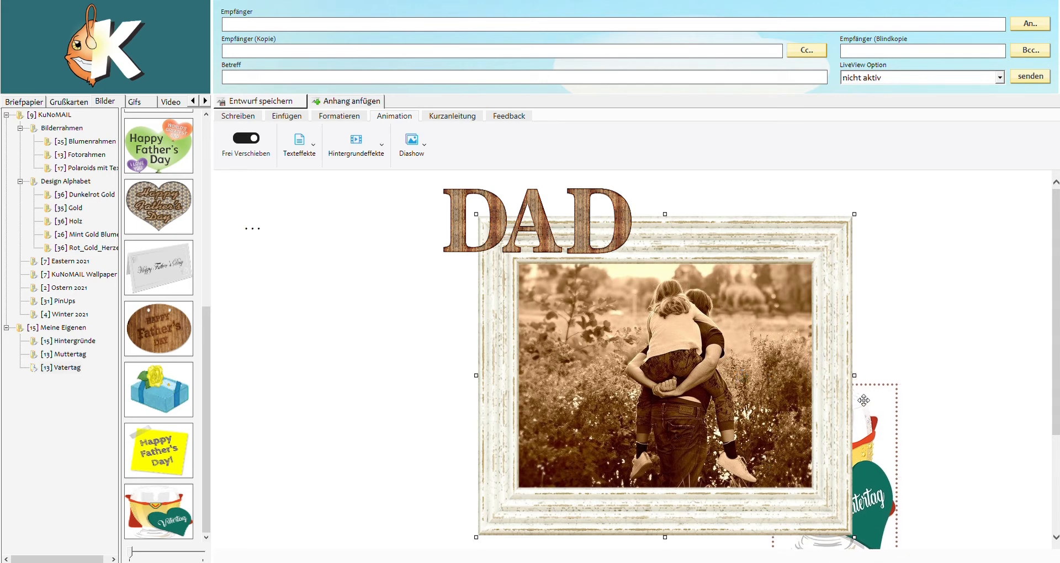
# Nudge the beer glass slightly toward the frame's lower-right corner and turn Frei Verschieben off
pyautogui.moveTo(878, 438); pyautogui.dragTo(876, 440)
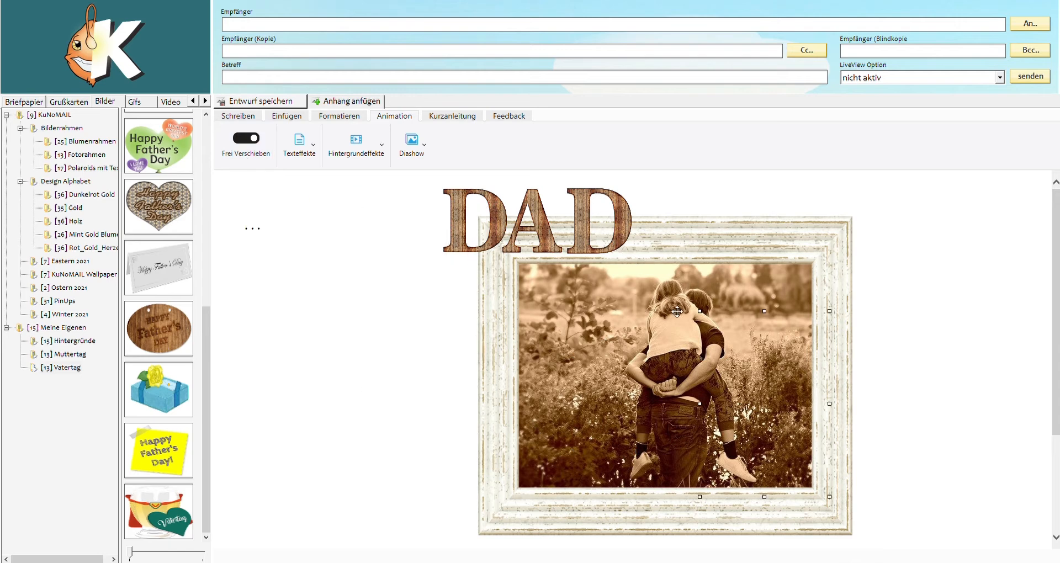
pyautogui.moveTo(679, 293); pyautogui.dragTo(737, 375)
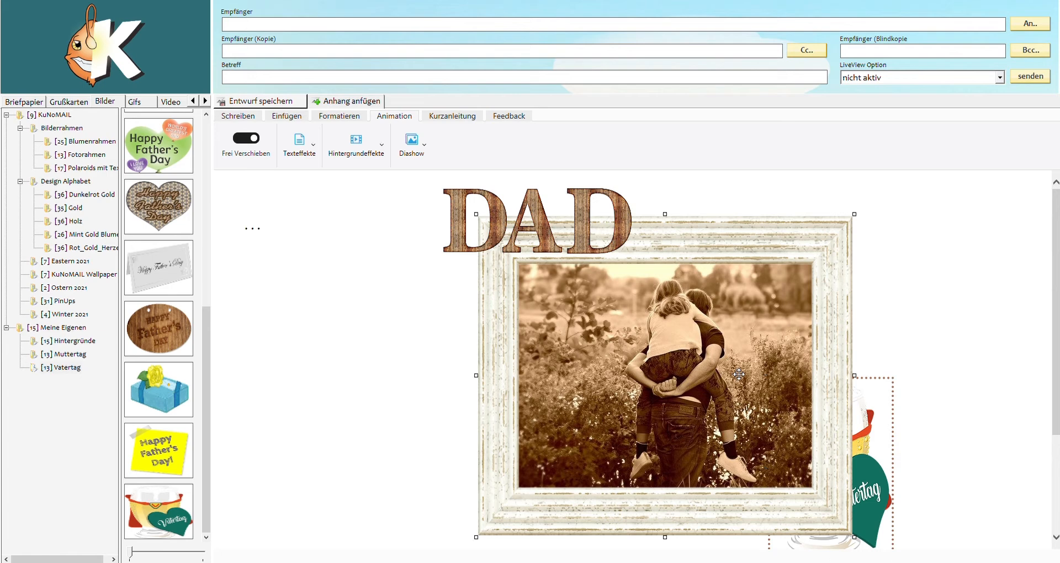
pyautogui.click(260, 141)
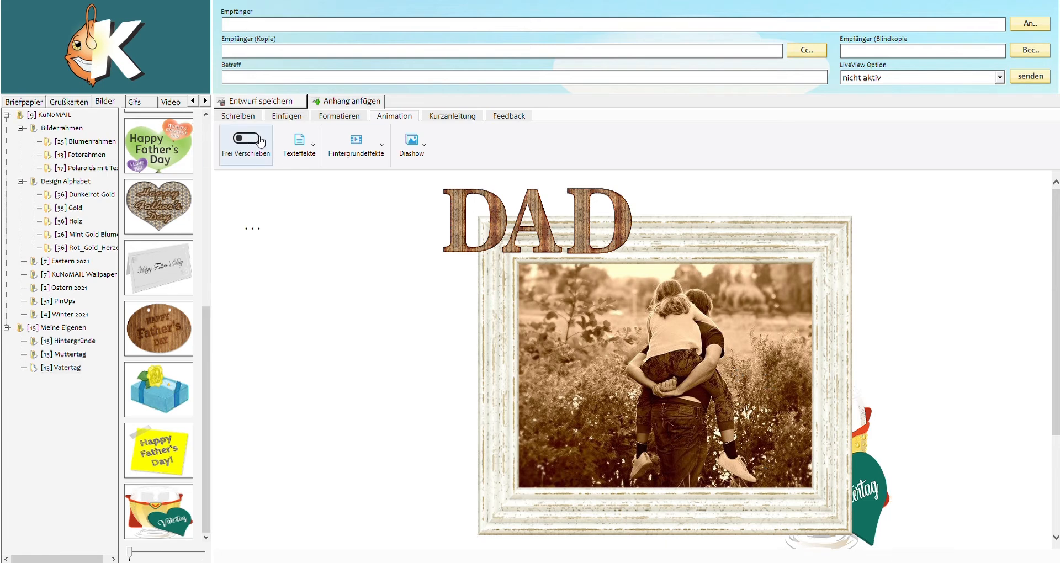
# Bring the beer glass picture to the foreground so it overlaps the frame's lower-right corner
pyautogui.click(339, 116)
pyautogui.click(281, 145)
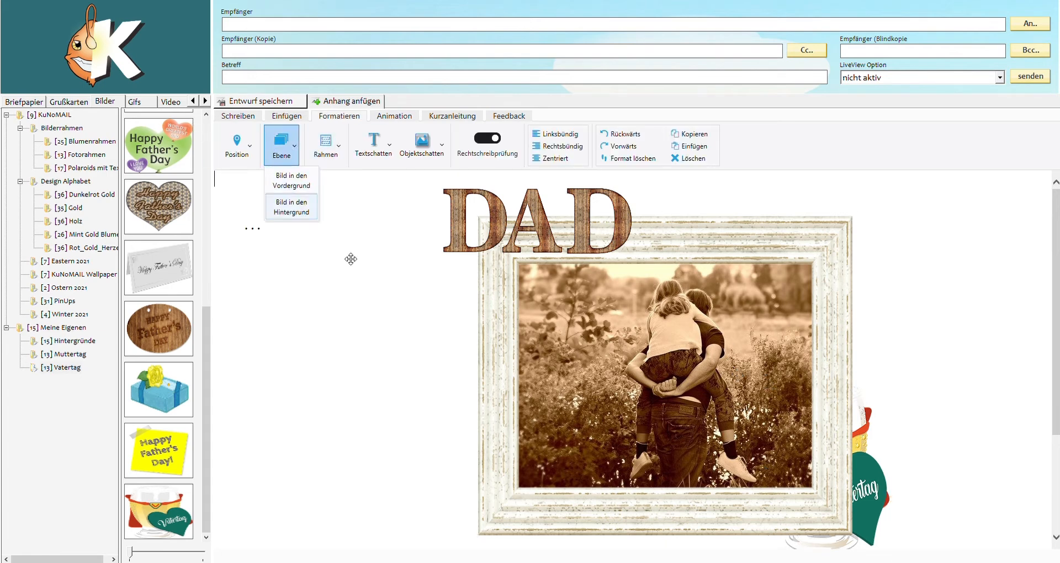
pyautogui.click(885, 498)
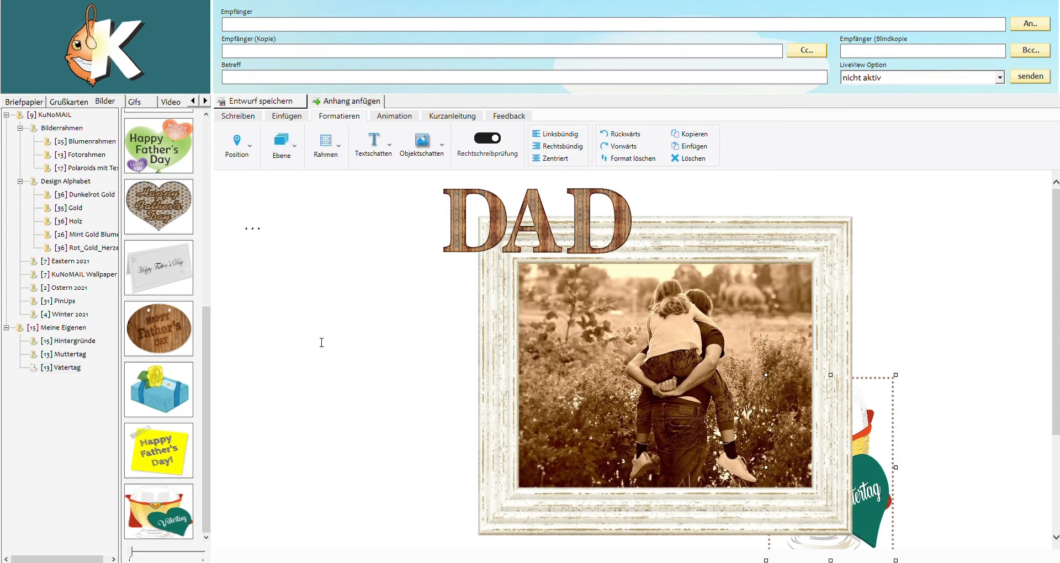
pyautogui.click(291, 150)
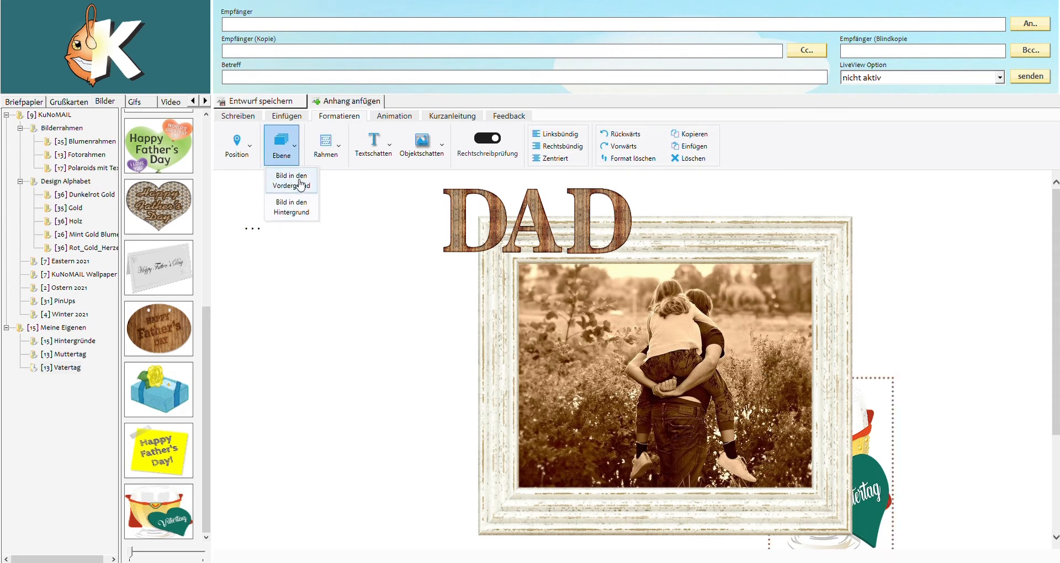
pyautogui.click(301, 184)
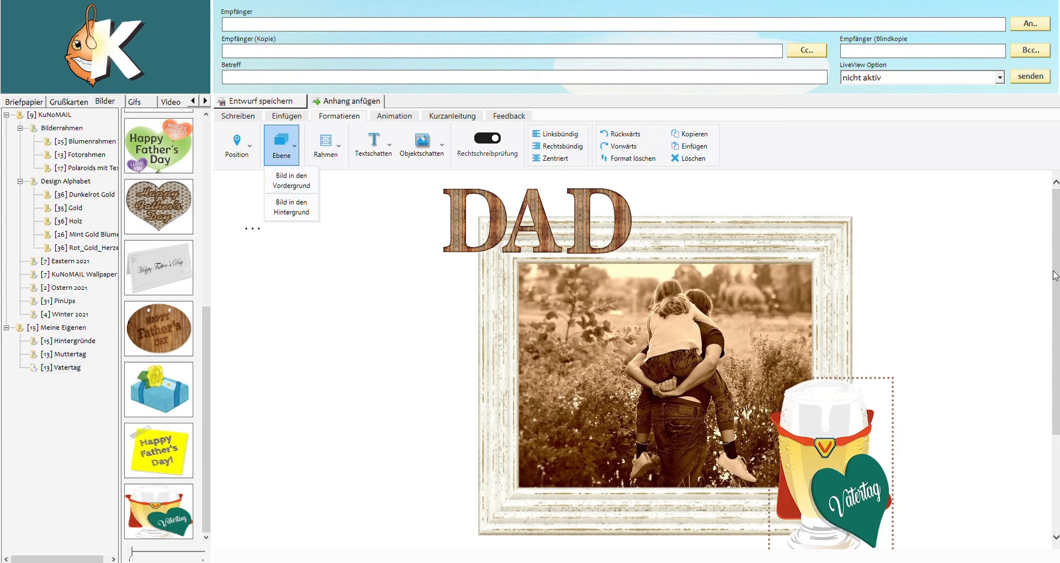
pyautogui.moveTo(1054, 276)
pyautogui.mouseDown()
pyautogui.moveTo(1056, 331)
pyautogui.moveTo(1054, 275)
pyautogui.mouseUp()
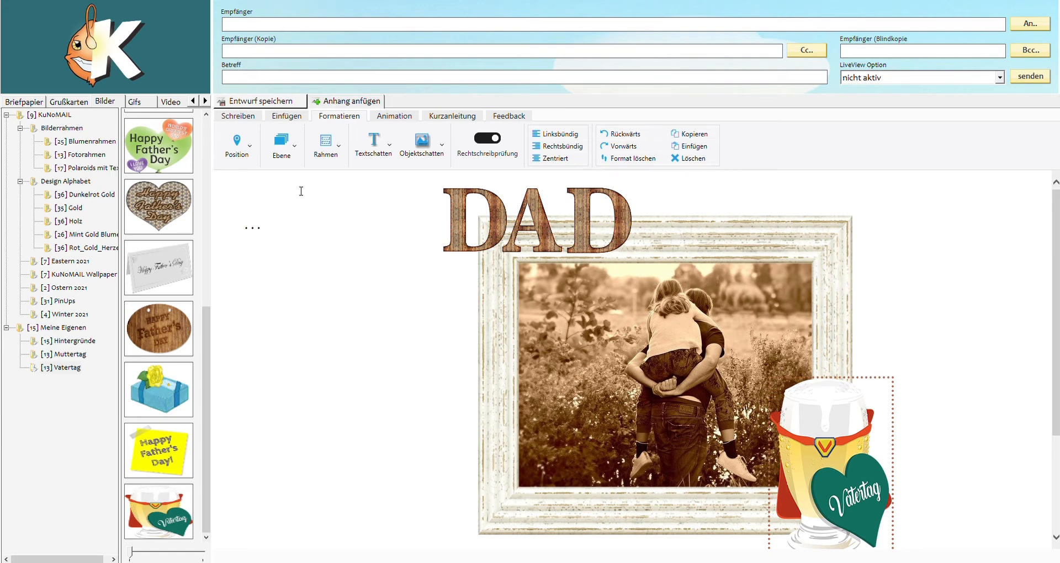
# Insert a text object below the three dots and enlarge it to fill the empty area beside the frame
pyautogui.click(257, 255)
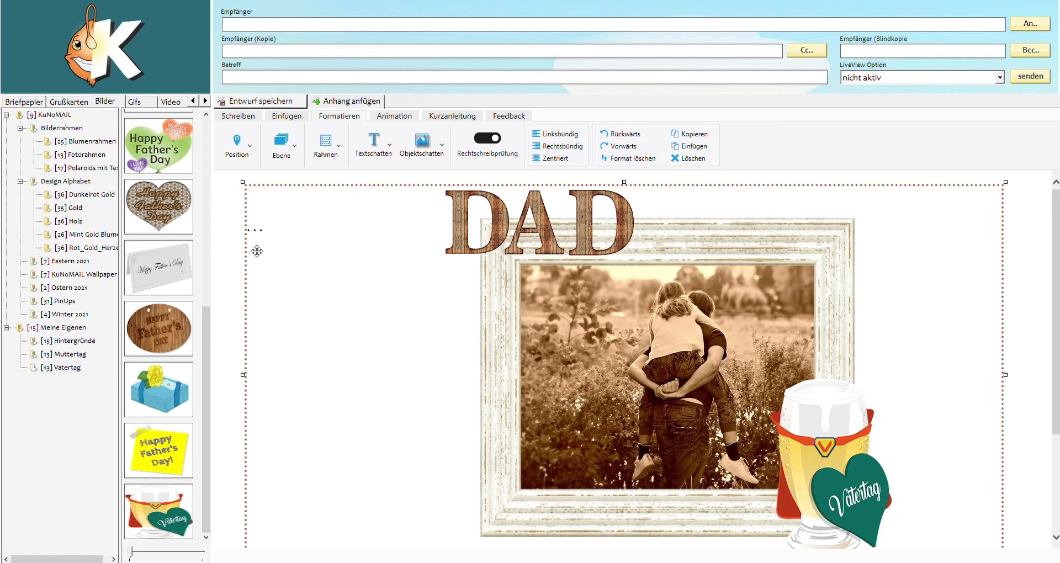
pyautogui.click(256, 250)
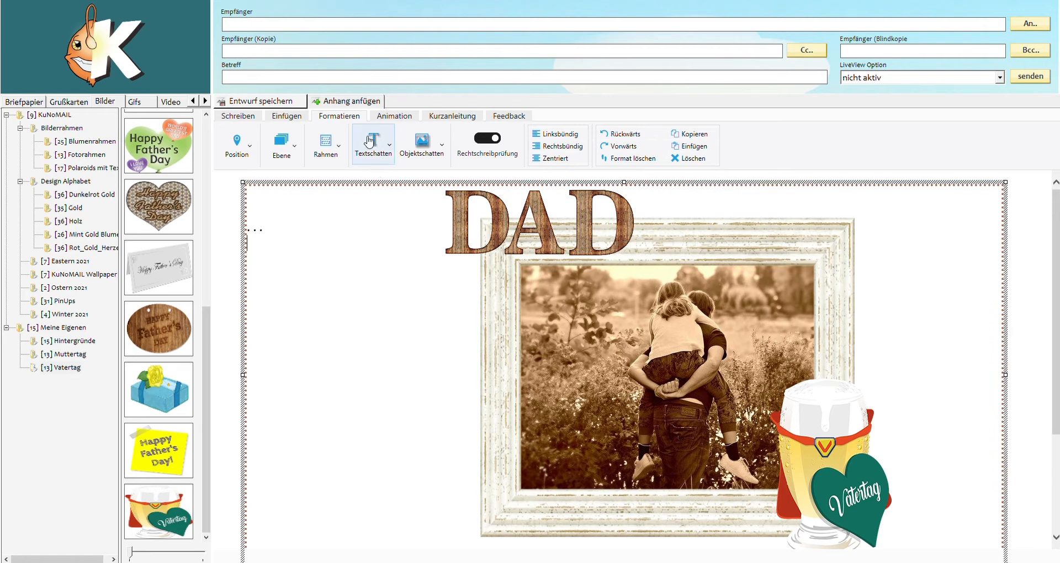
pyautogui.click(292, 117)
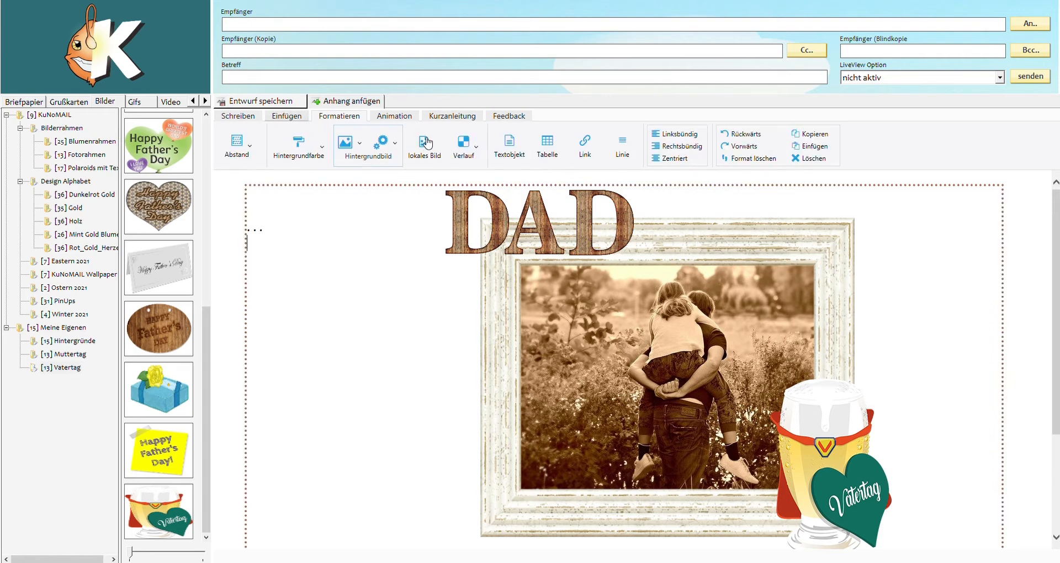
pyautogui.click(519, 159)
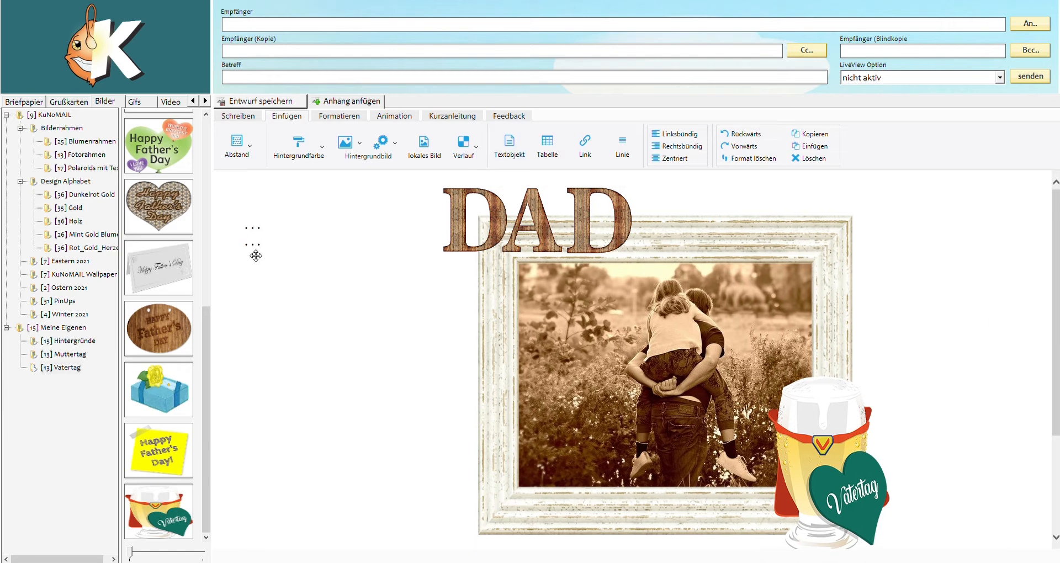
pyautogui.click(258, 252)
pyautogui.moveTo(307, 264); pyautogui.dragTo(473, 276)
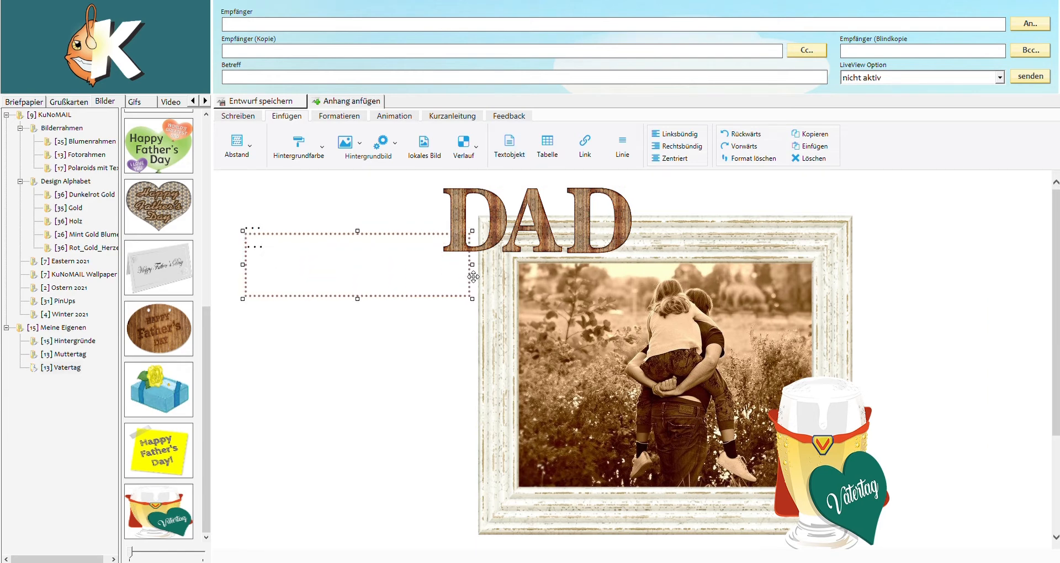
pyautogui.moveTo(359, 300); pyautogui.dragTo(381, 514)
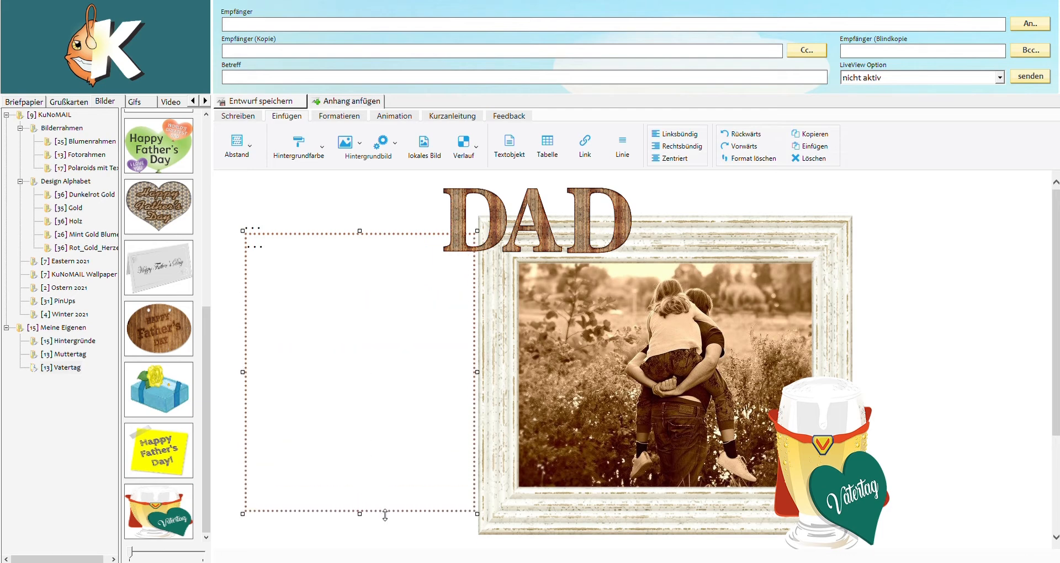
# Replace the placeholder dots with the greeting "Hey Dad, zum Vatertag wünsche ich dir alles, alles Liebe" and remove the widely spaced duplicate
pyautogui.click(266, 254)
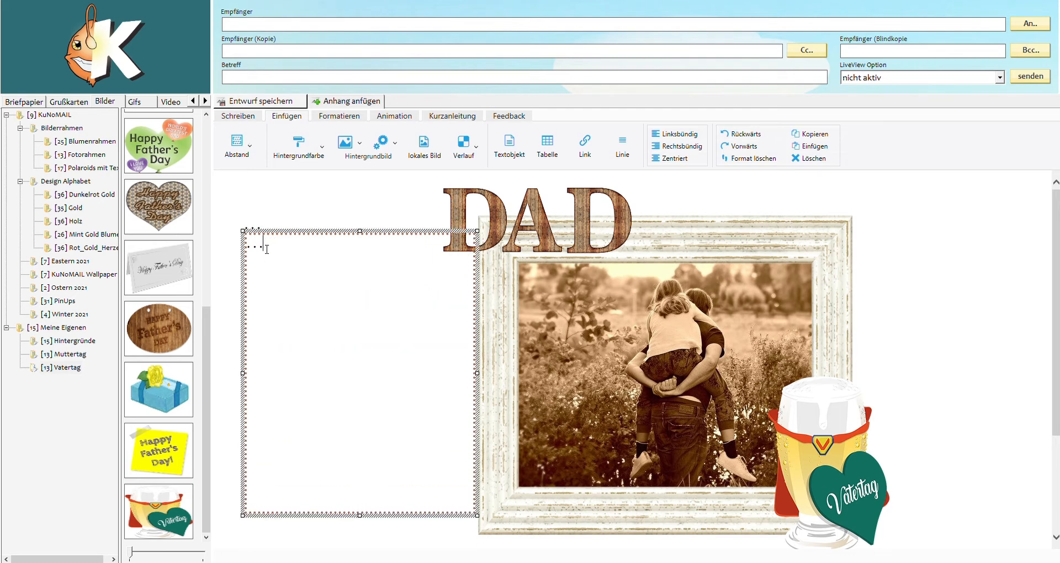
pyautogui.moveTo(270, 249); pyautogui.dragTo(245, 251)
pyautogui.write('Hey Dad,  zum Vatertag wünsche ich dir alles, alles Liebe. Ich möchte dir heute Danke sagen für alles, was du für mich getan hast und immer noch tust. Du bist einfach der Beste!  Danke, dass du immer für mich da bist!  Deine Valeria Hey Dad,  zum Vatertag wünsche ich dir alles, alles Liebe. Ich möchte dir heute Danke sagen für alles, was du für mich getan hast und immer noch tust. Du bist einfach der Beste!  Danke, dass du immer für mich da bist!  Deine Valeria')
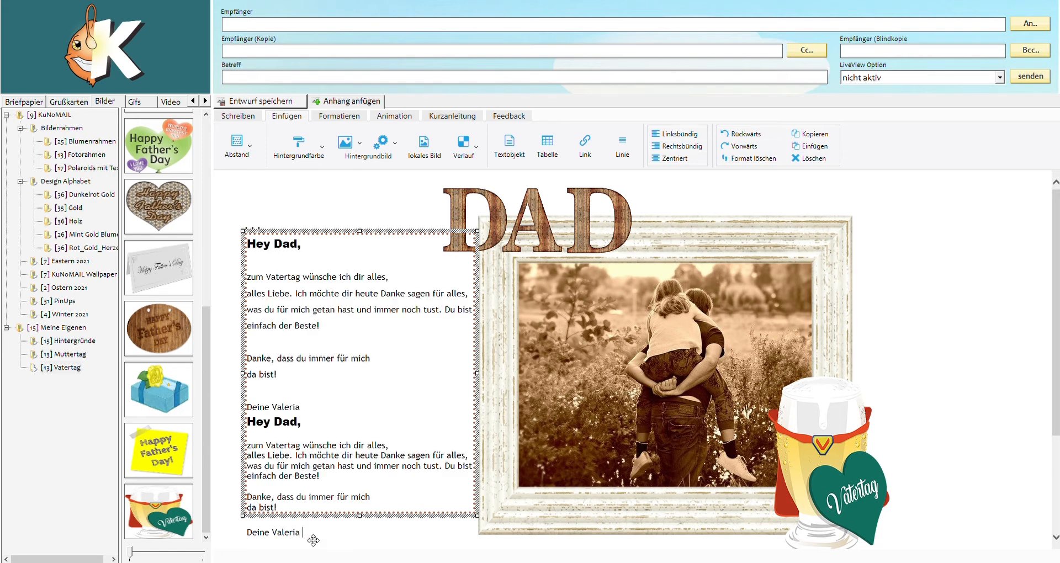
pyautogui.moveTo(304, 534); pyautogui.dragTo(245, 420)
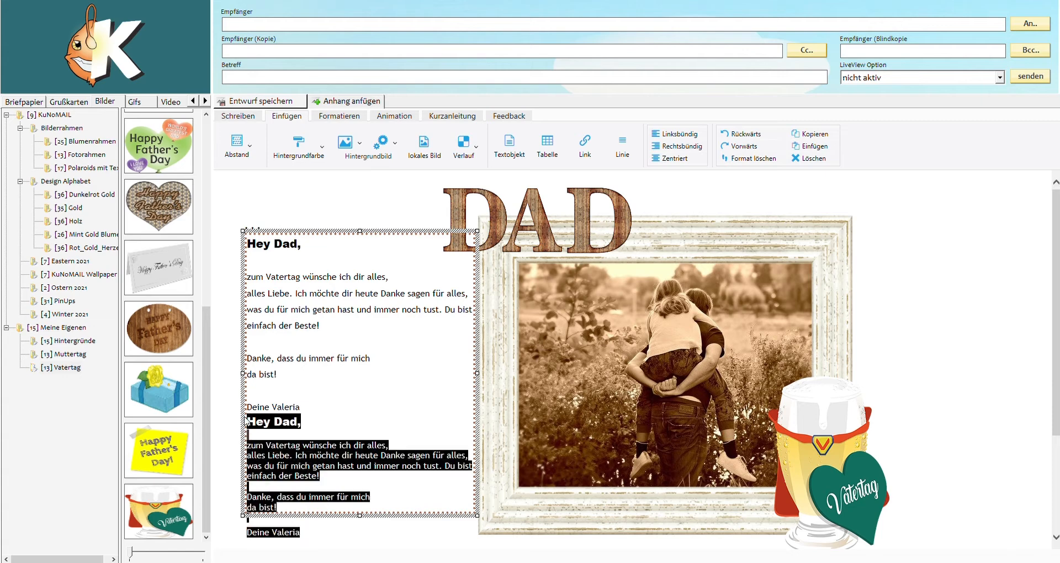
pyautogui.click(298, 398)
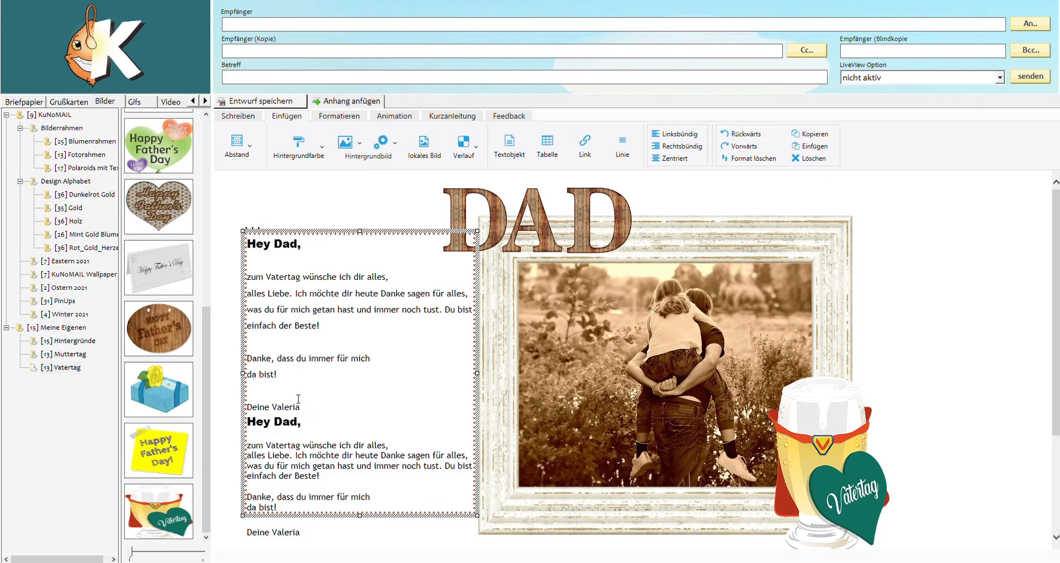
pyautogui.moveTo(303, 409); pyautogui.dragTo(296, 250)
pyautogui.press('Delete')
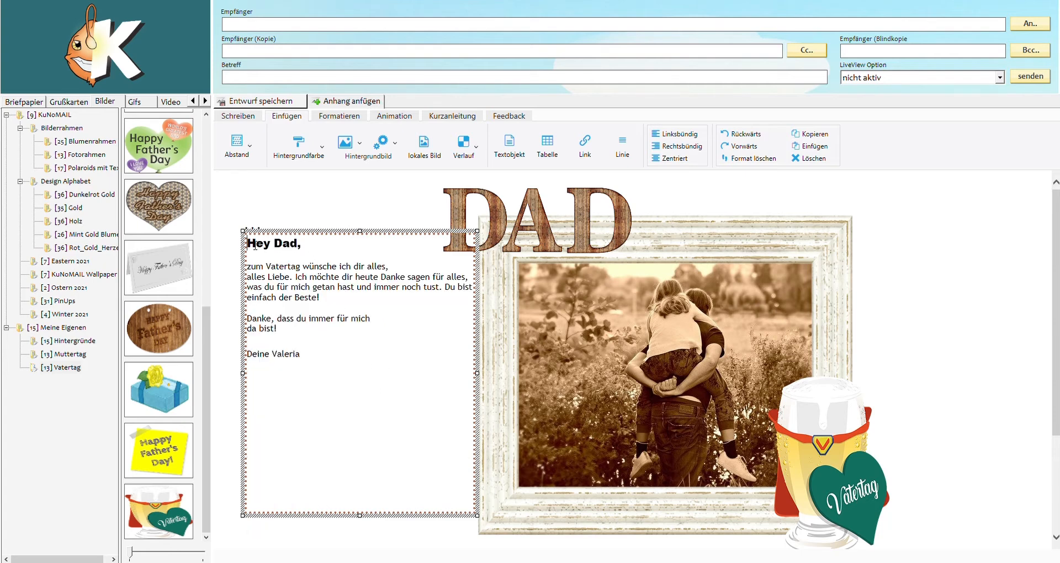
pyautogui.moveTo(255, 246); pyautogui.dragTo(339, 367)
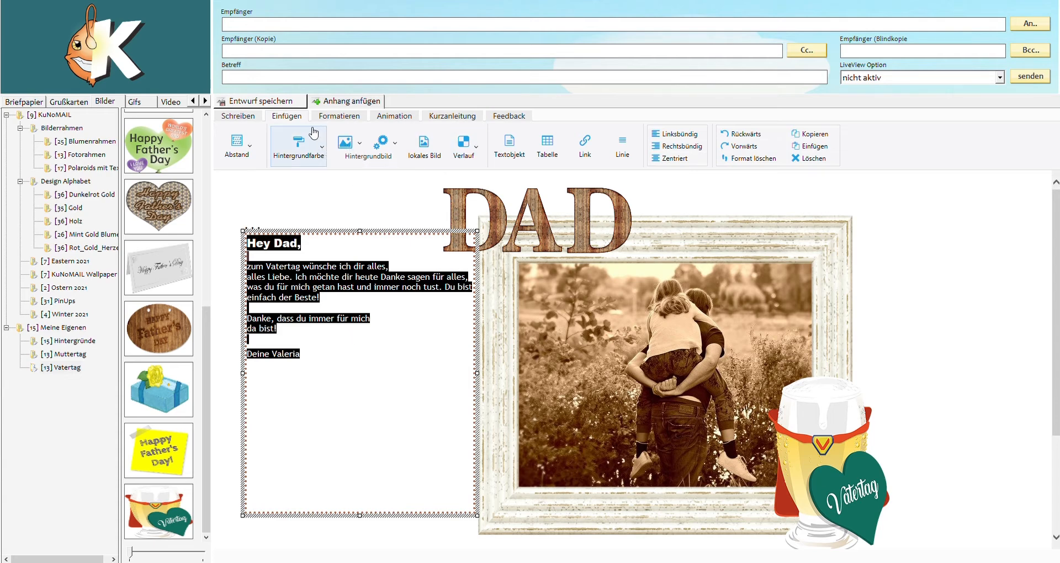
pyautogui.click(251, 118)
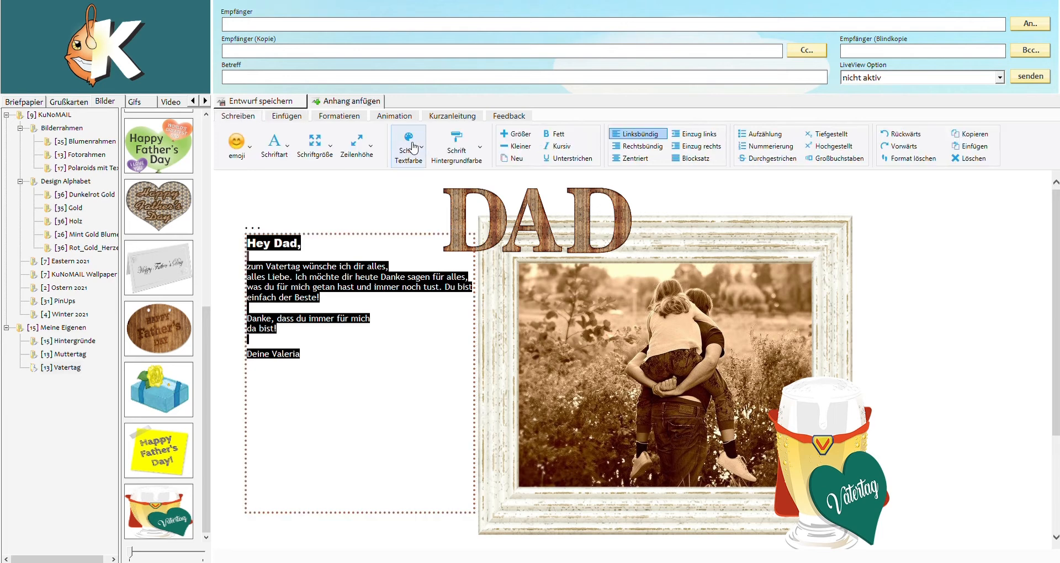
pyautogui.click(464, 145)
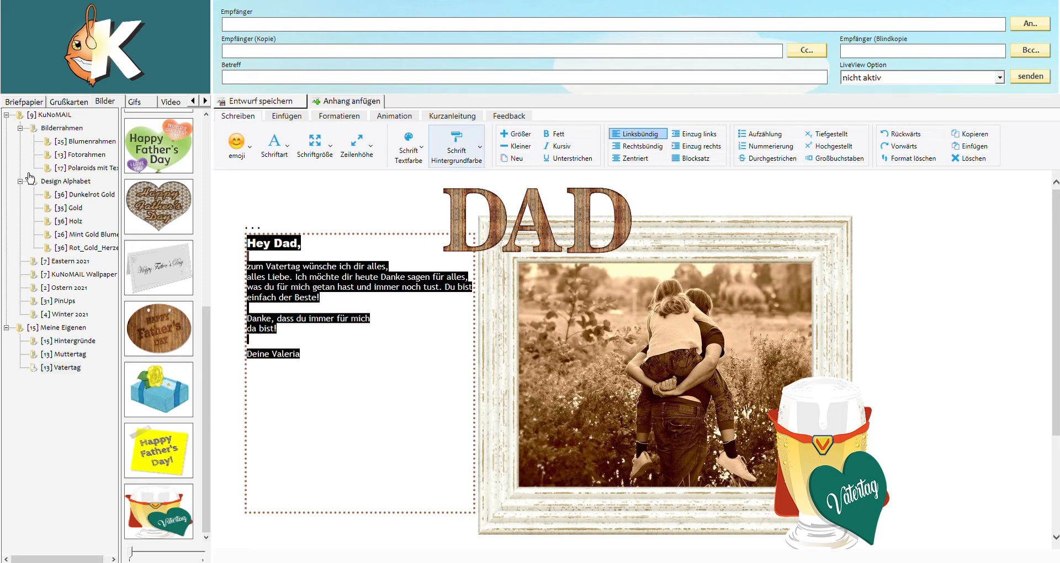
# Shrink the greeting's text object in height and width so it closely fits the text beside the frame
pyautogui.click(297, 352)
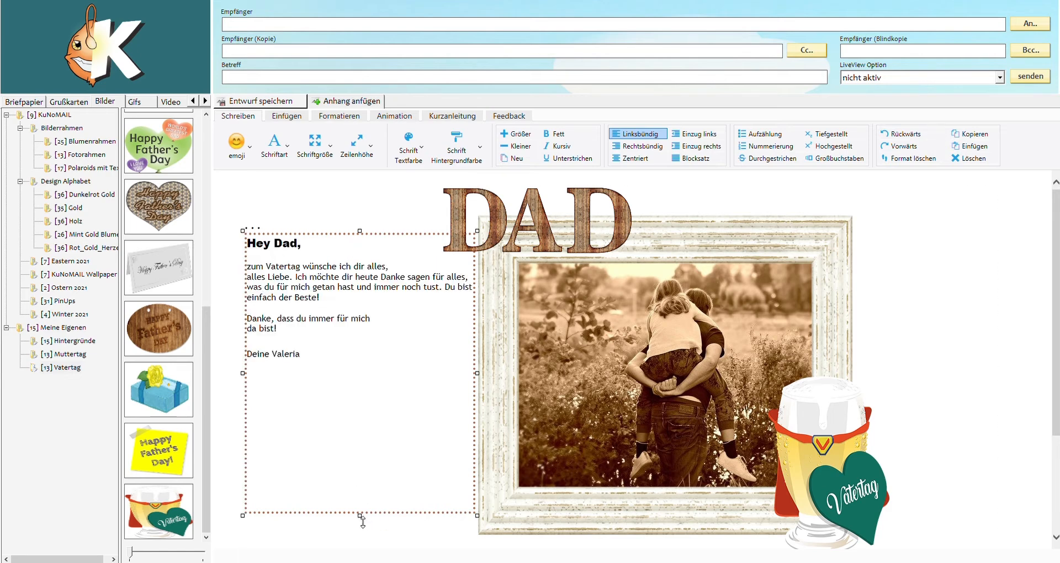
pyautogui.moveTo(362, 519); pyautogui.dragTo(351, 365)
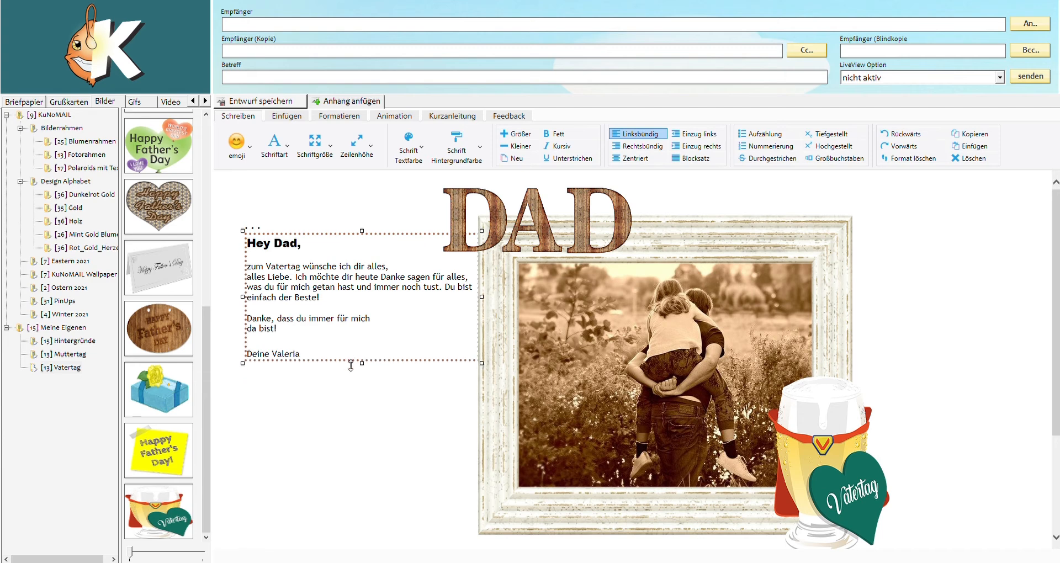
pyautogui.moveTo(482, 297); pyautogui.dragTo(414, 308)
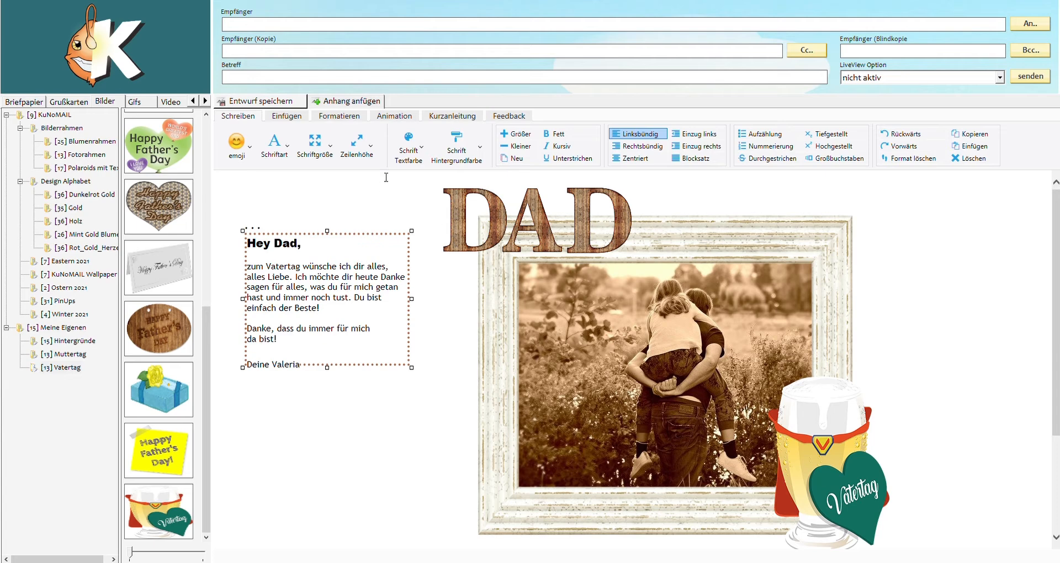
# Enable Frei Verschieben, move the greeting text object across to the frame's upper-right edge, and turn free moving off
pyautogui.click(394, 116)
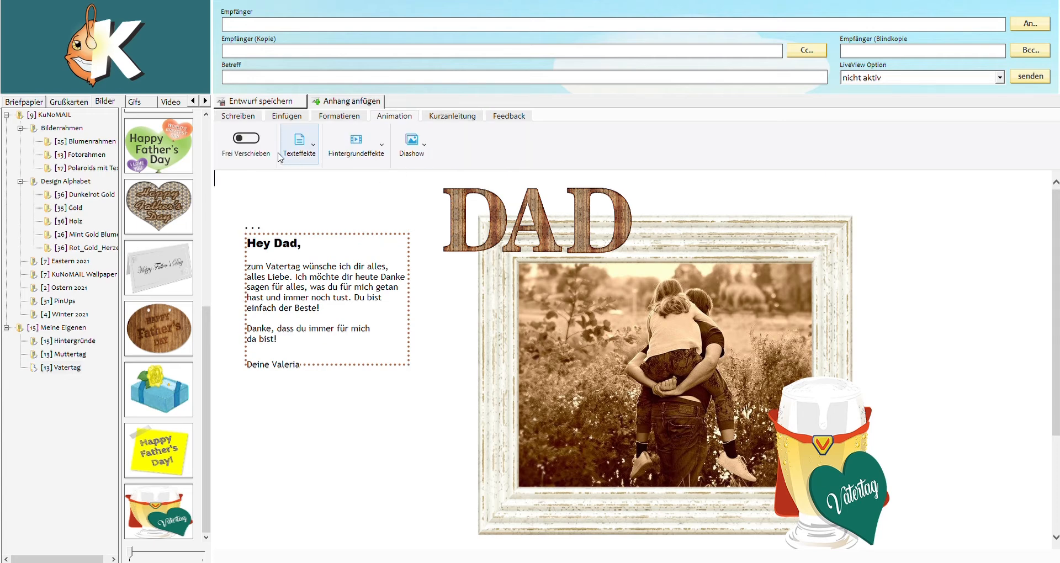
pyautogui.click(253, 140)
pyautogui.moveTo(324, 280); pyautogui.dragTo(752, 236)
pyautogui.click(752, 236)
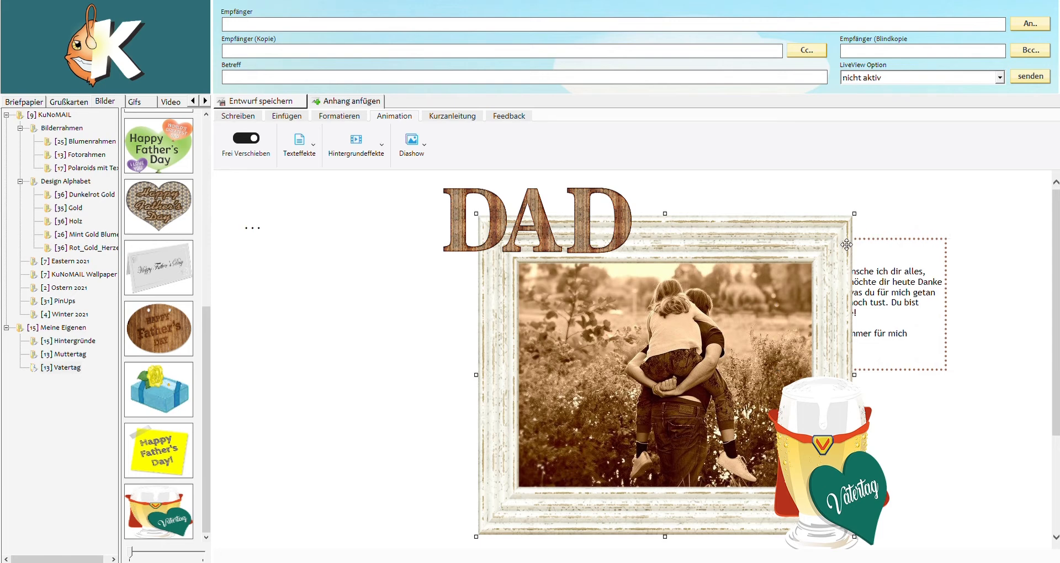
pyautogui.moveTo(896, 279); pyautogui.dragTo(768, 238)
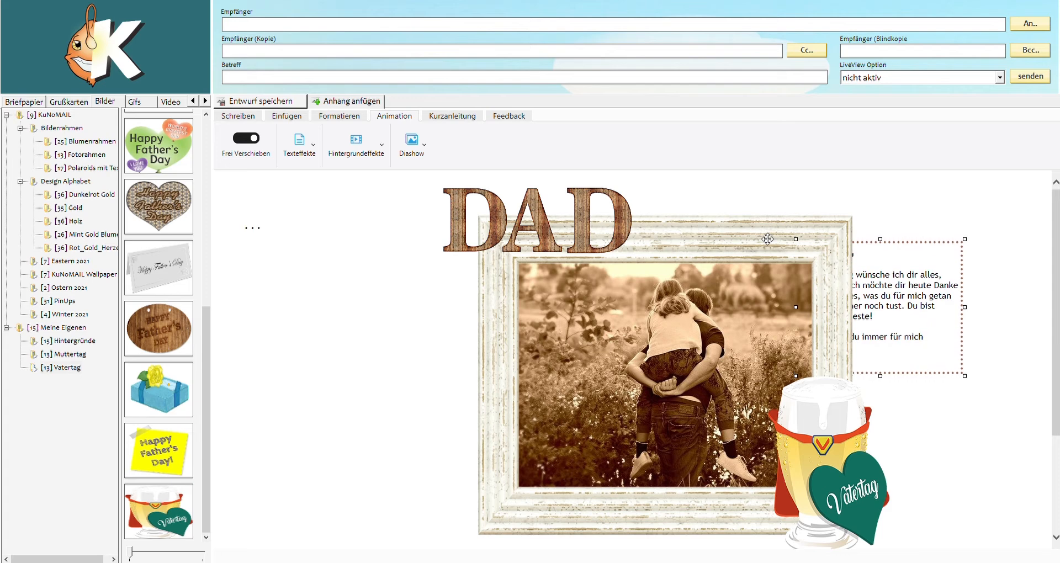
pyautogui.click(768, 238)
pyautogui.click(229, 146)
# Bring the greeting text object to the foreground, in front of the picture frame
pyautogui.click(338, 116)
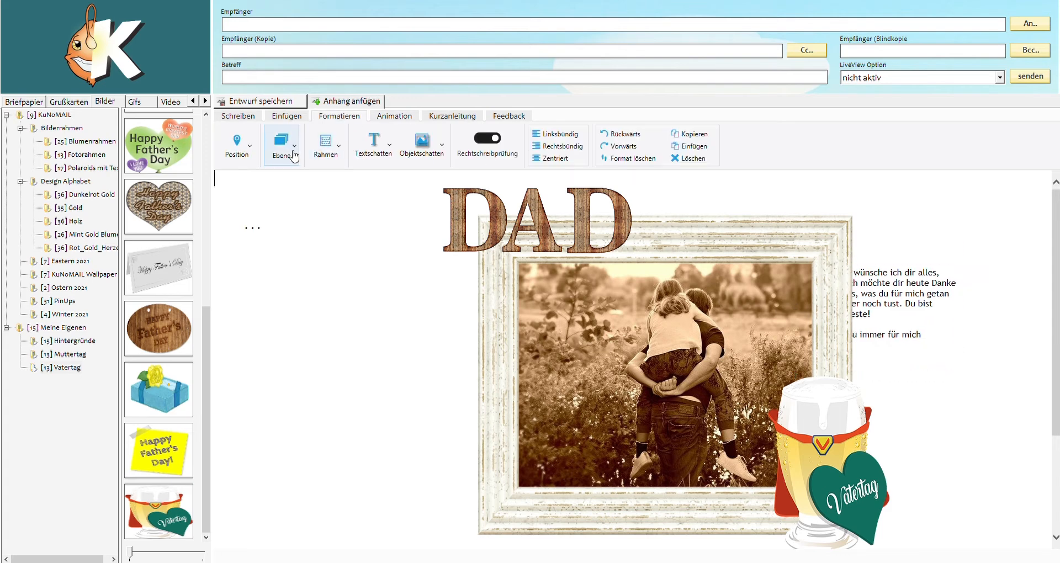
pyautogui.click(946, 288)
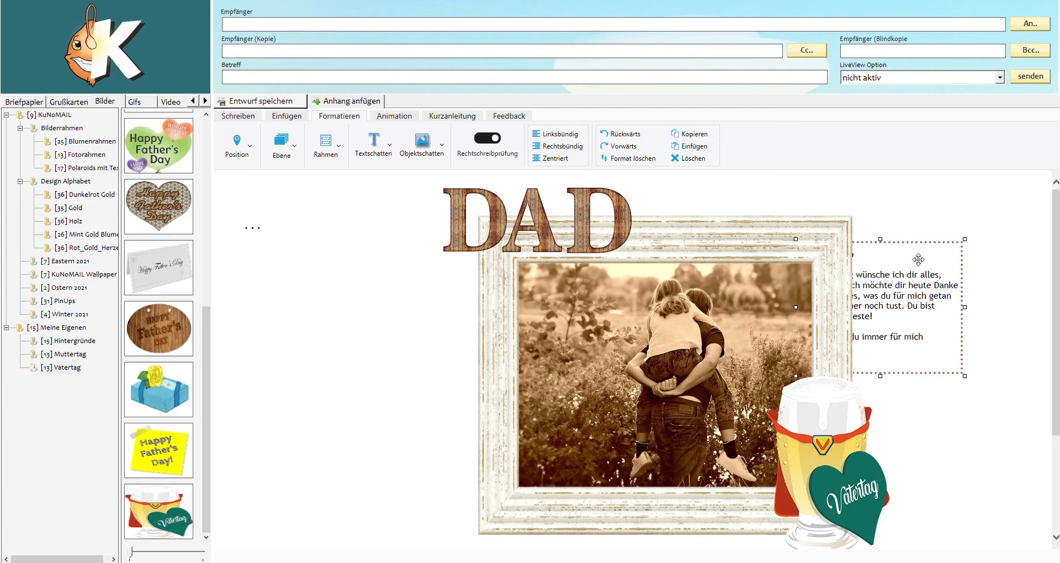
pyautogui.click(284, 147)
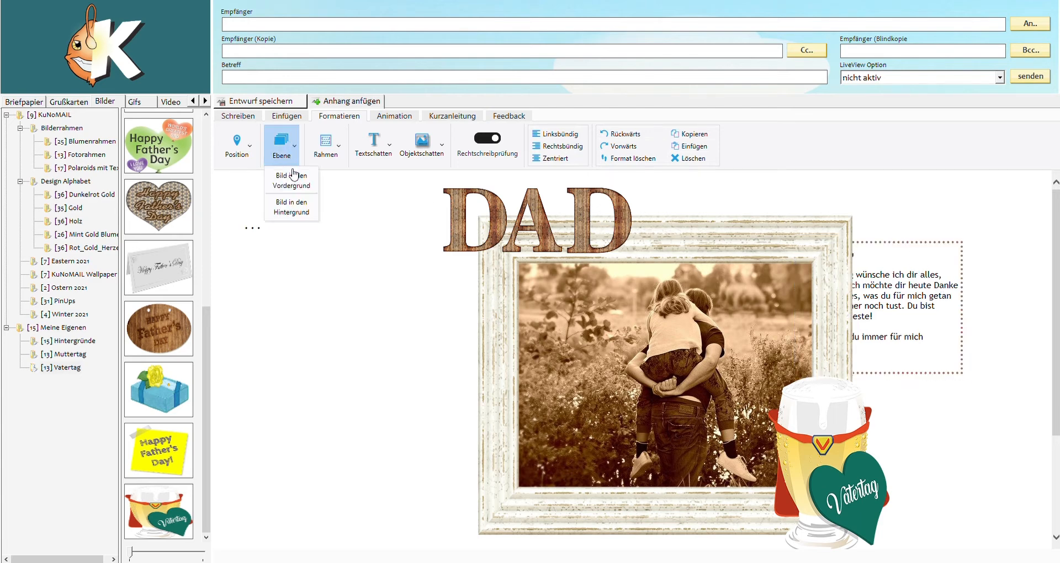
pyautogui.click(297, 183)
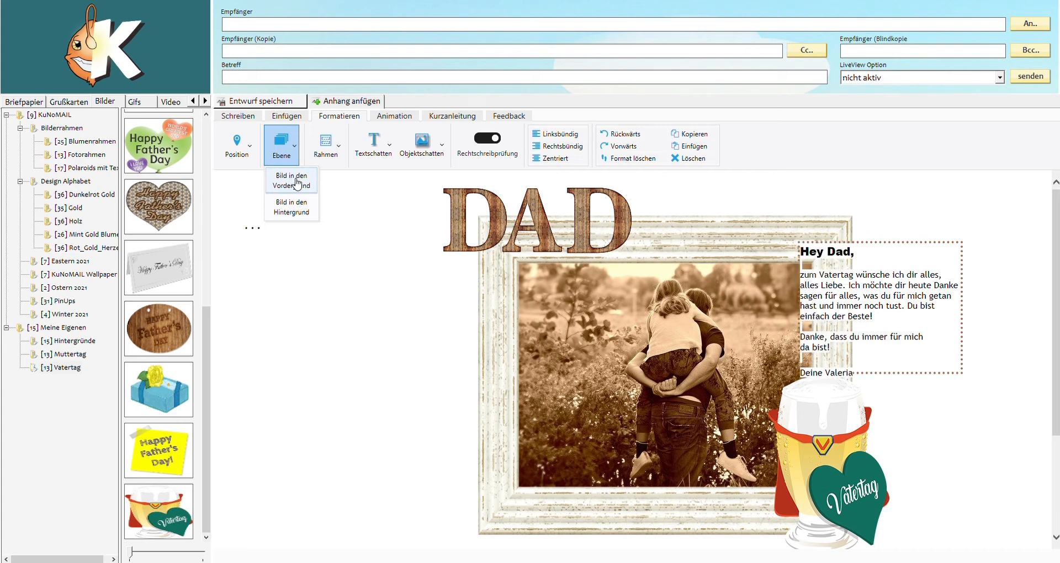
# Try to shift the greeting text object further right, away from the framed photo
pyautogui.click(810, 365)
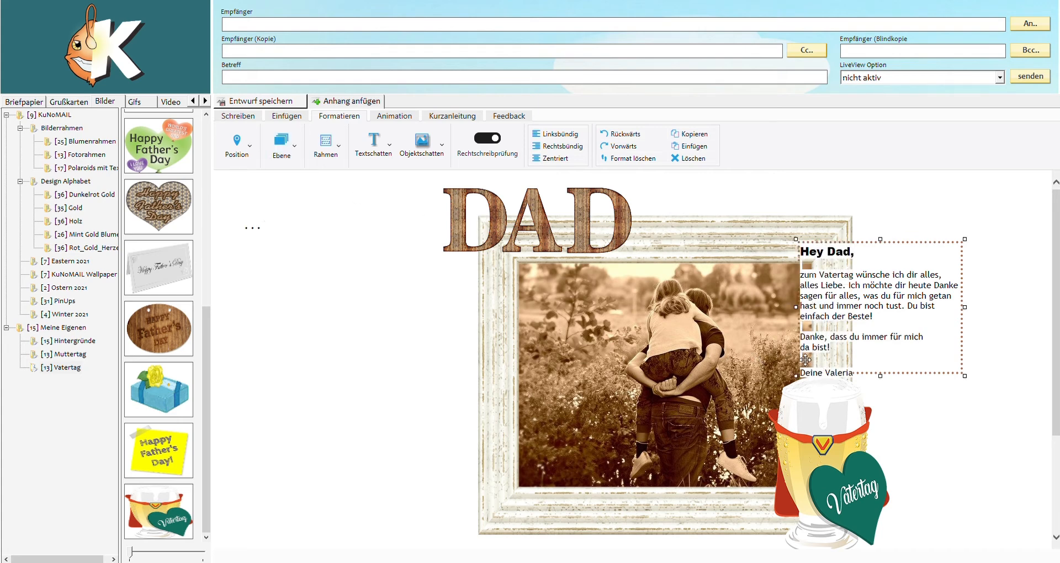
pyautogui.click(811, 362)
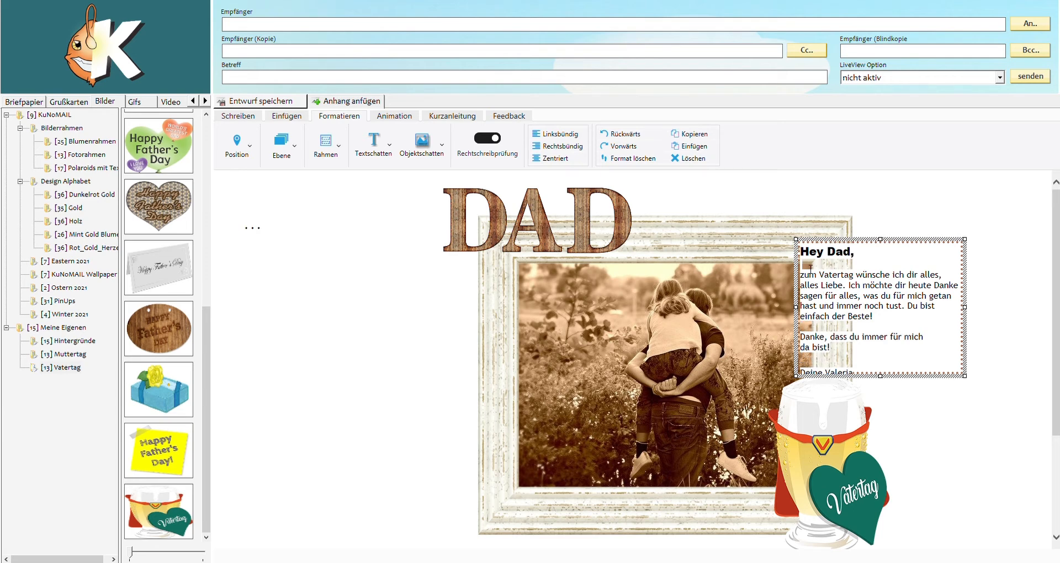
pyautogui.moveTo(793, 263); pyautogui.dragTo(862, 267)
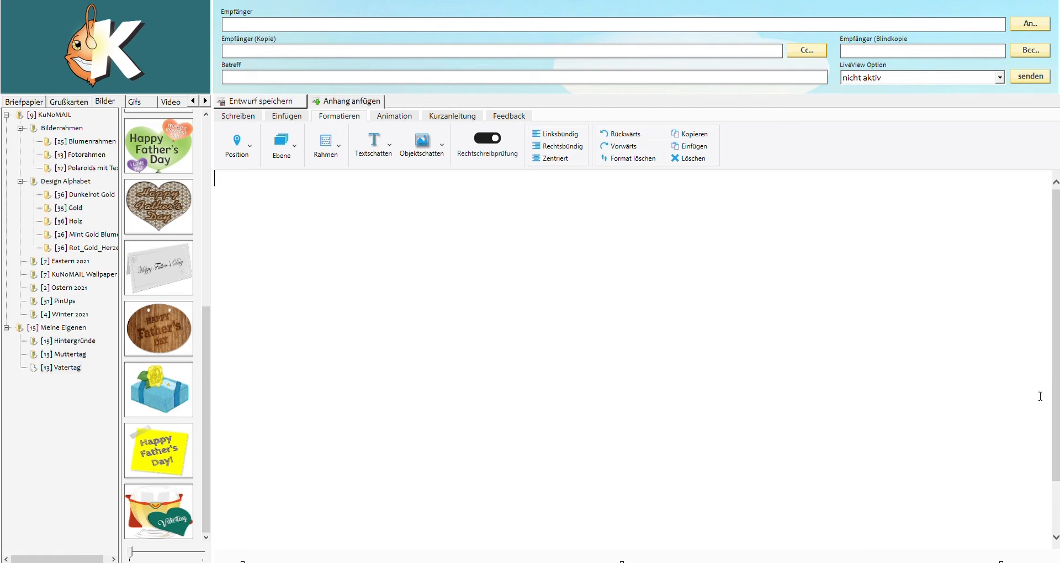
# Undo the last change in the message area so that the card elements return
pyautogui.moveTo(1056, 335); pyautogui.dragTo(1056, 384)
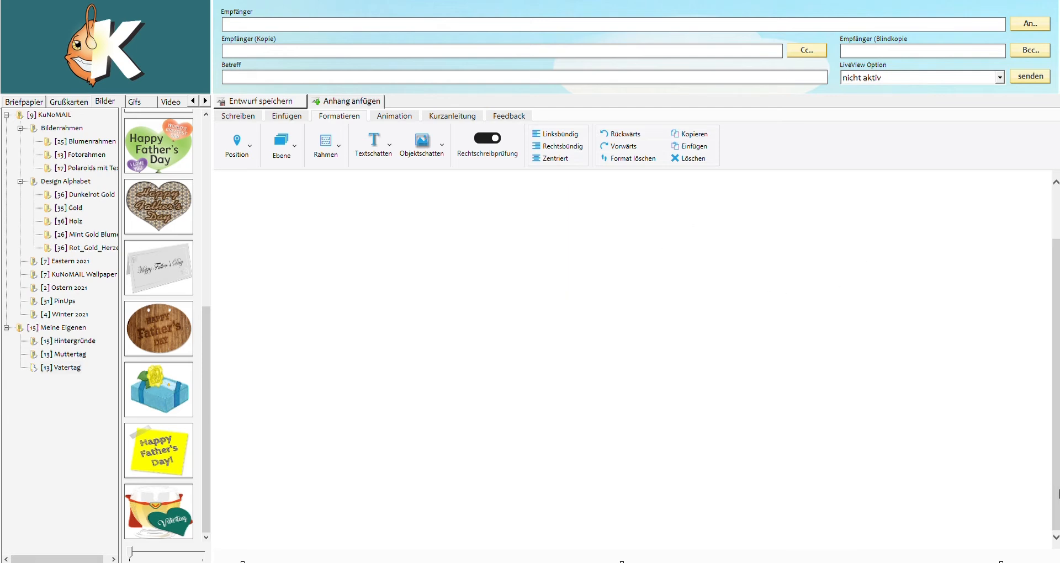
pyautogui.moveTo(1056, 488); pyautogui.dragTo(1055, 239)
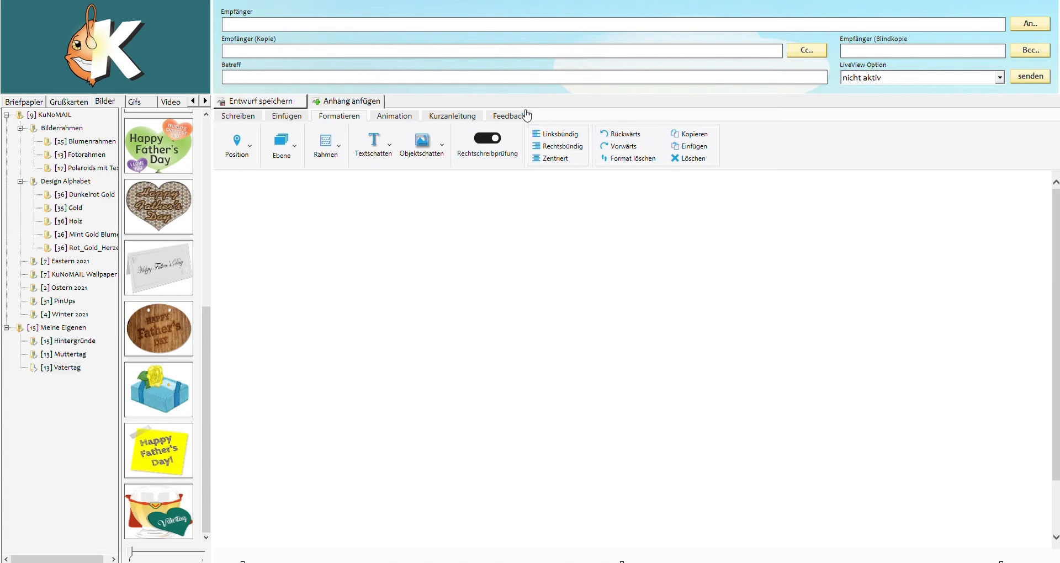
pyautogui.click(615, 135)
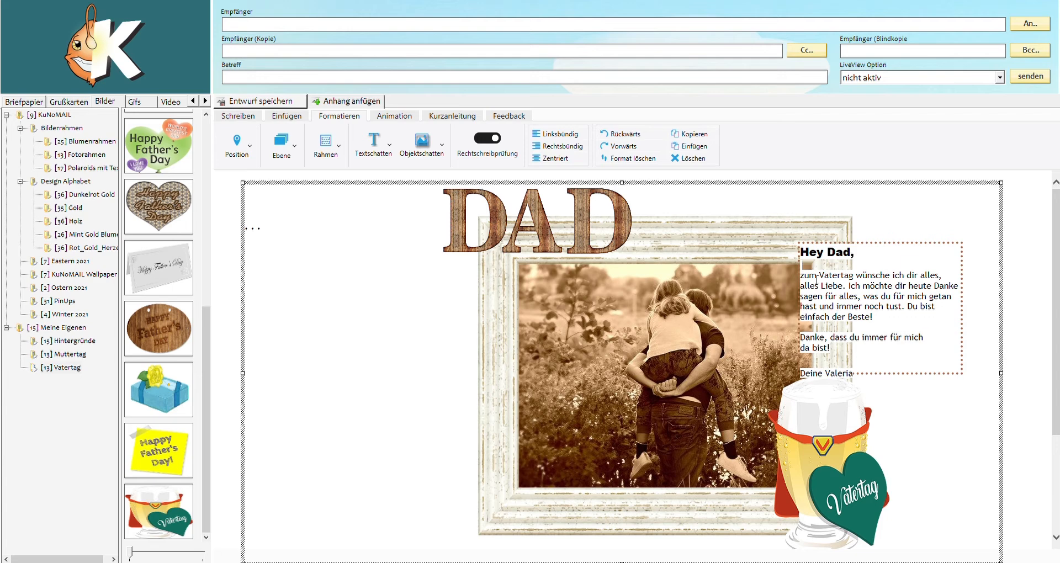
# Enlarge the greeting text object slightly downward and sideways so the closing signature line fits inside it
pyautogui.click(807, 269)
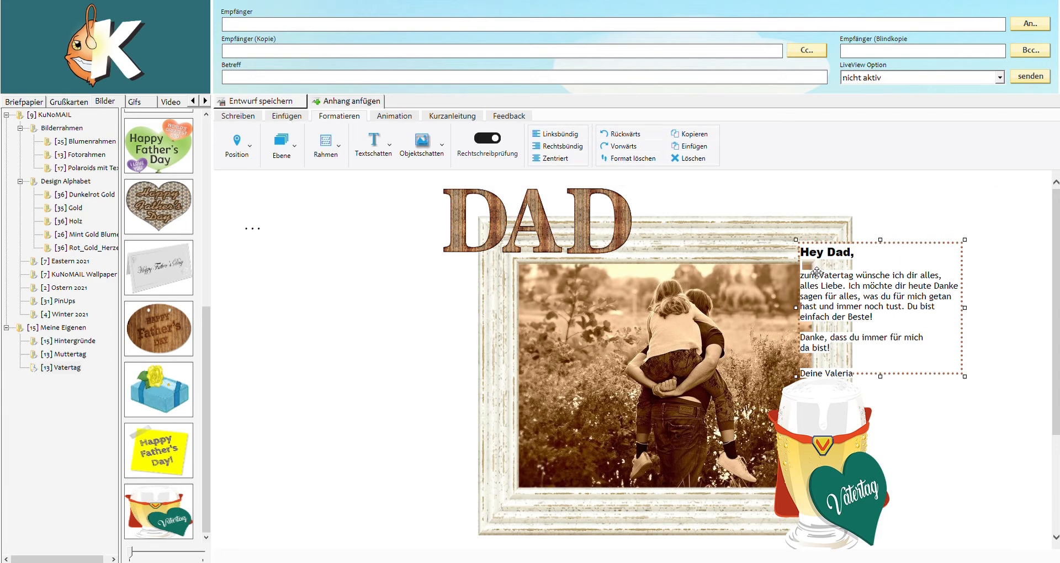
pyautogui.click(809, 270)
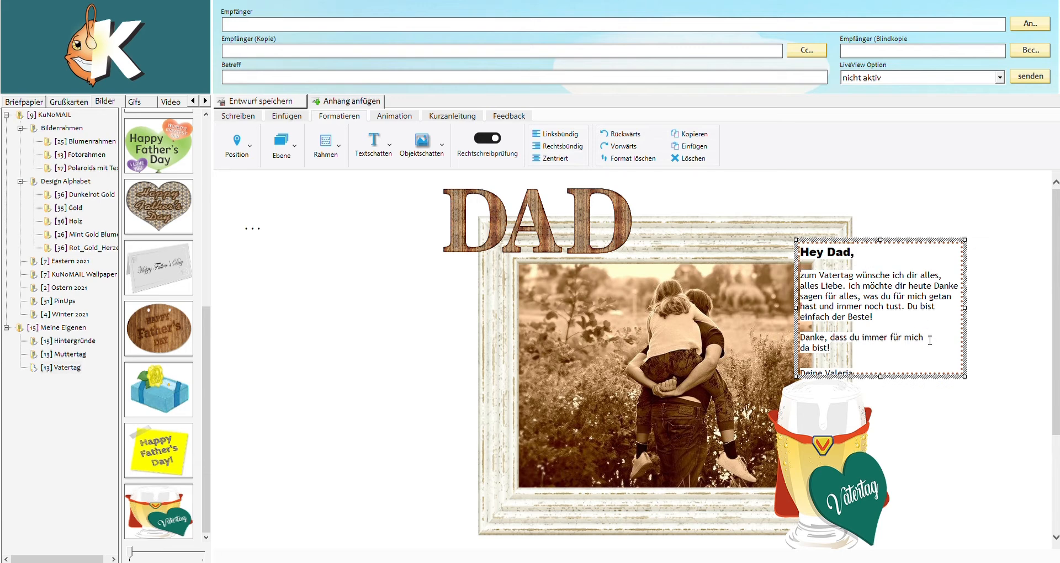
pyautogui.moveTo(882, 382); pyautogui.dragTo(883, 393)
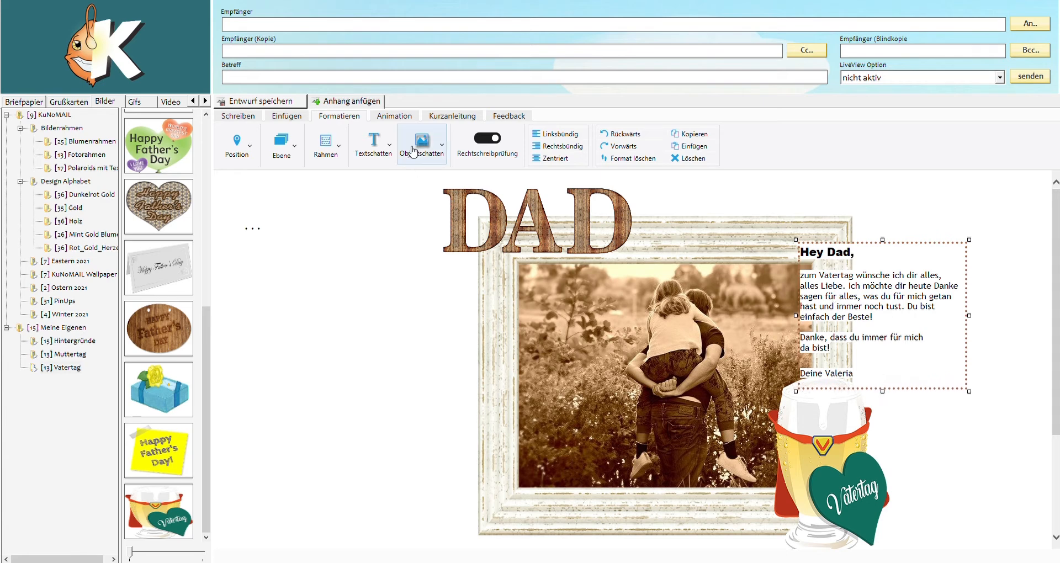
# Enable Frei Verschieben and move the greeting text object left, further onto the right side of the picture frame
pyautogui.click(404, 116)
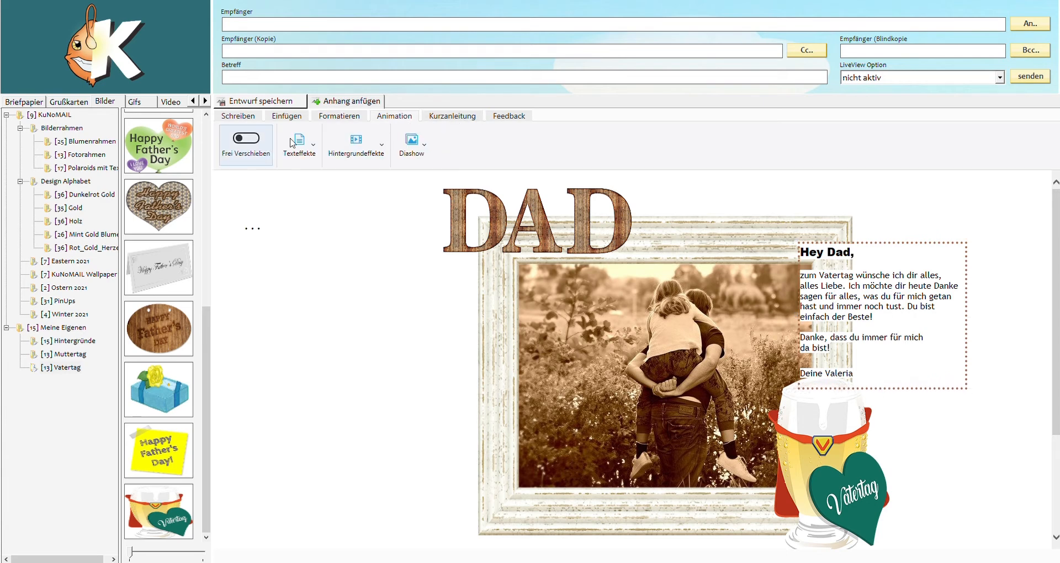
pyautogui.click(900, 209)
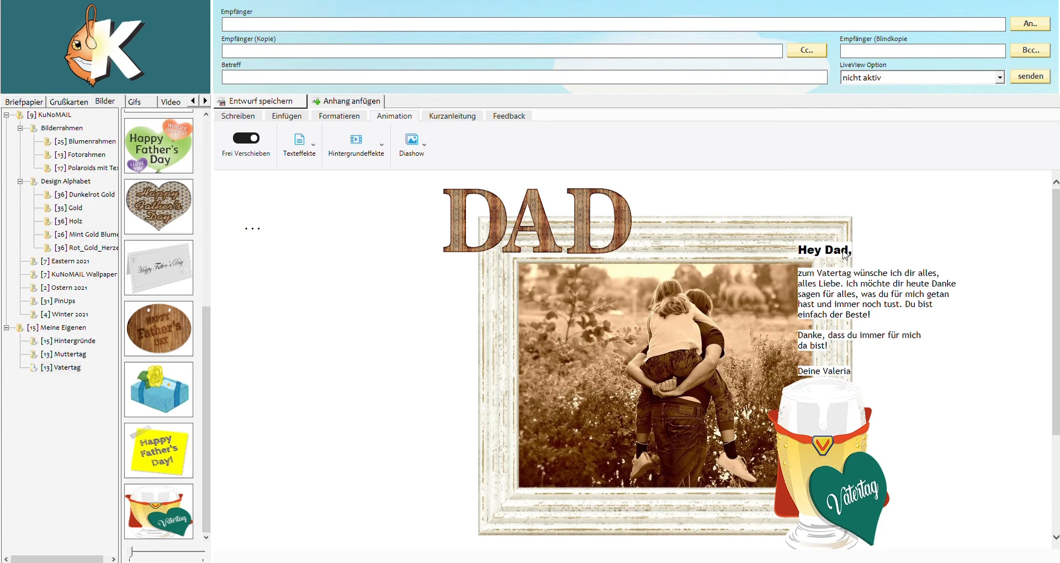
pyautogui.moveTo(849, 281)
pyautogui.mouseDown()
pyautogui.moveTo(907, 287)
pyautogui.moveTo(843, 272)
pyautogui.mouseUp()
pyautogui.moveTo(758, 227); pyautogui.dragTo(741, 245)
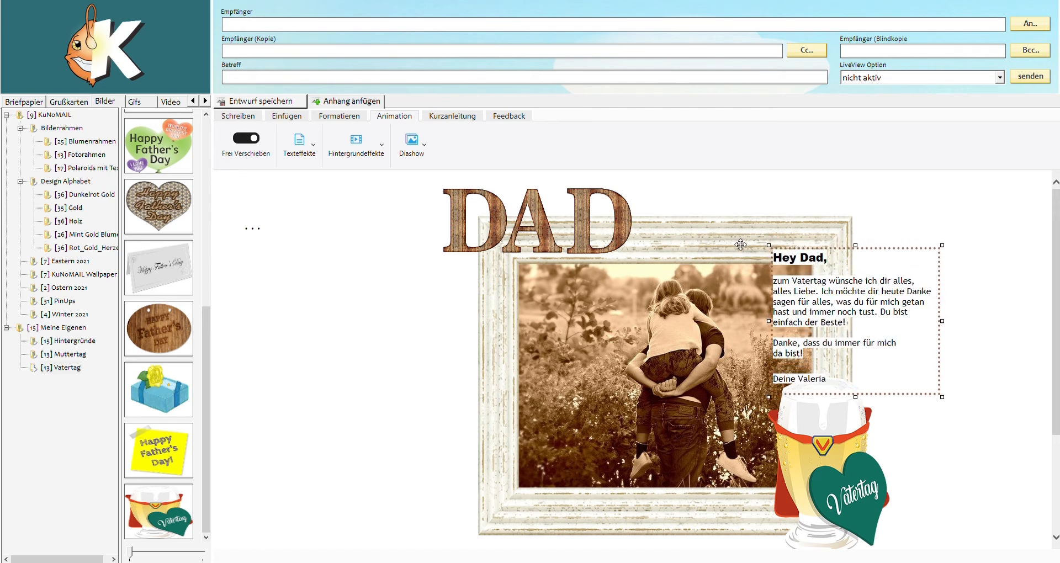
pyautogui.moveTo(741, 244); pyautogui.dragTo(740, 243)
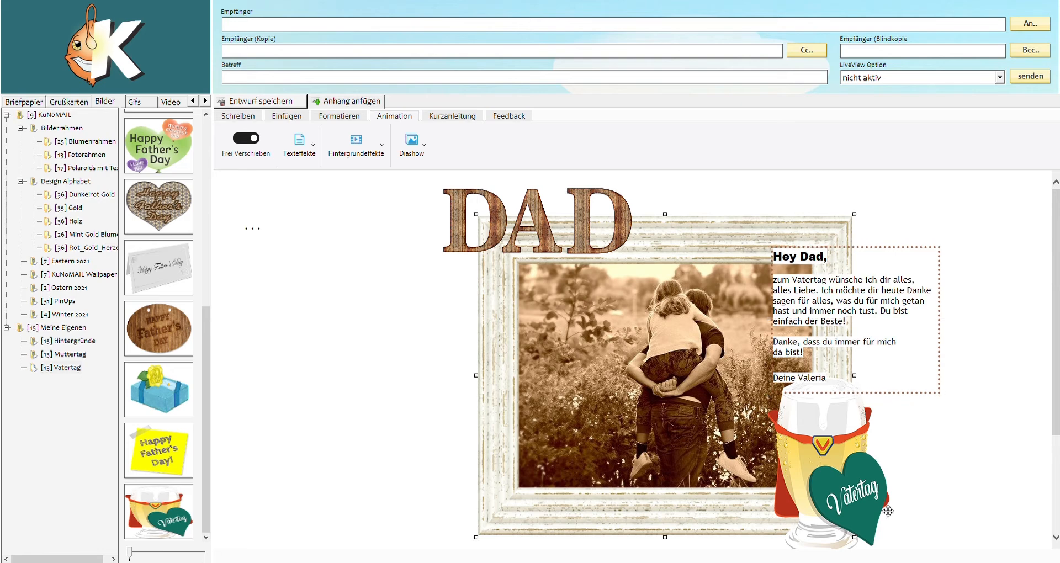
# Move the Vatertag beer glass slightly right so it overlaps the frame's lower-right corner below the greeting
pyautogui.click(847, 497)
pyautogui.moveTo(847, 497); pyautogui.dragTo(778, 371)
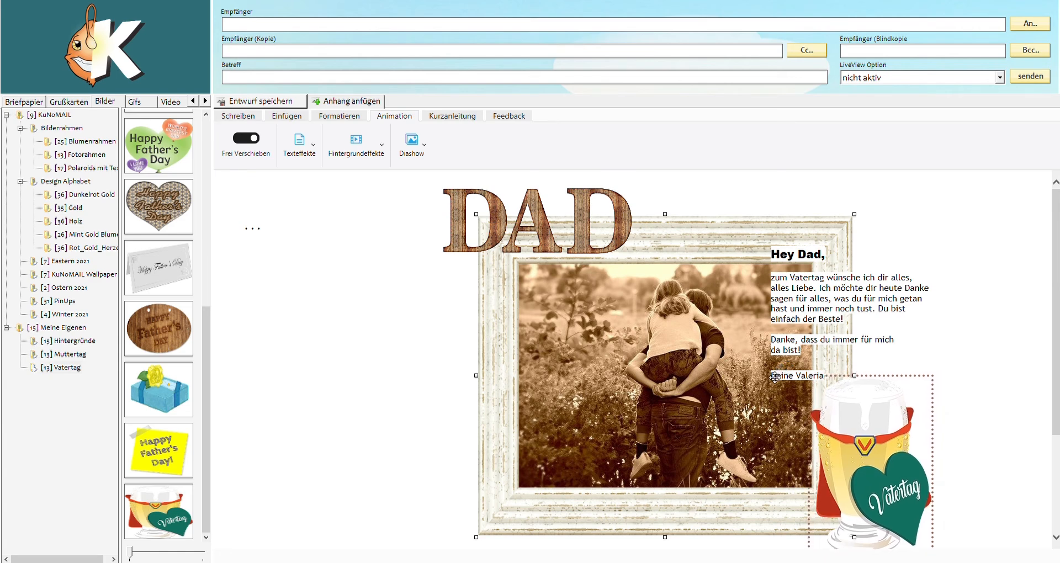
pyautogui.moveTo(819, 407); pyautogui.dragTo(768, 374)
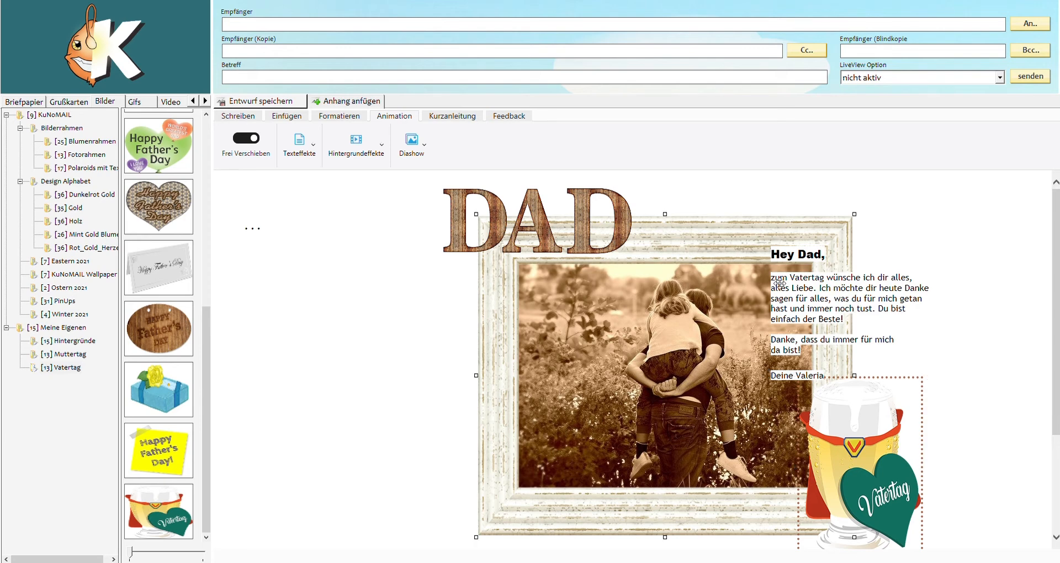
# Shift the greeting text object slightly further left over the frame, turn Frei Verschieben off, and narrow the text object
pyautogui.moveTo(805, 294); pyautogui.dragTo(727, 244)
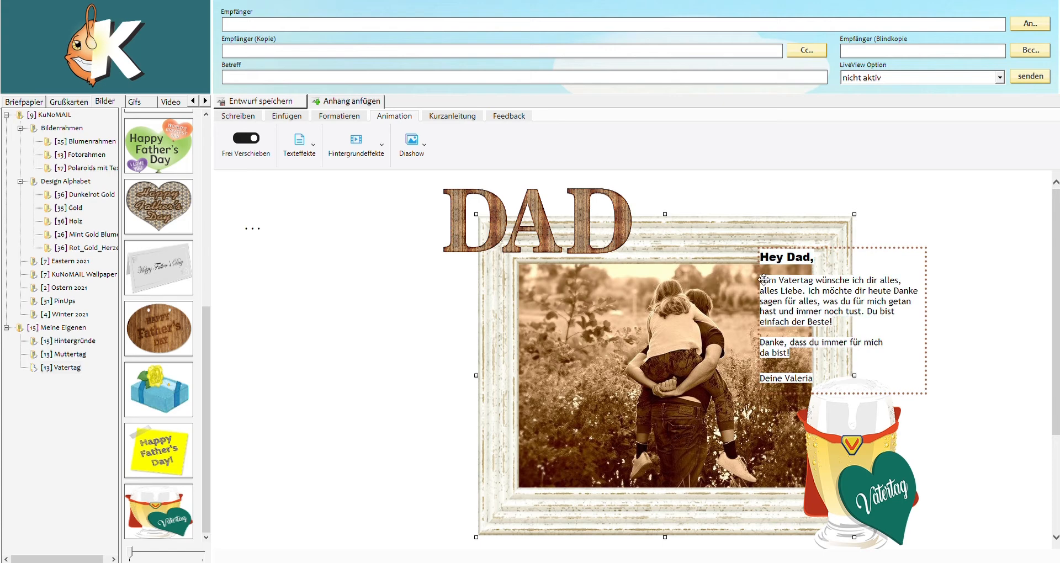
pyautogui.click(246, 139)
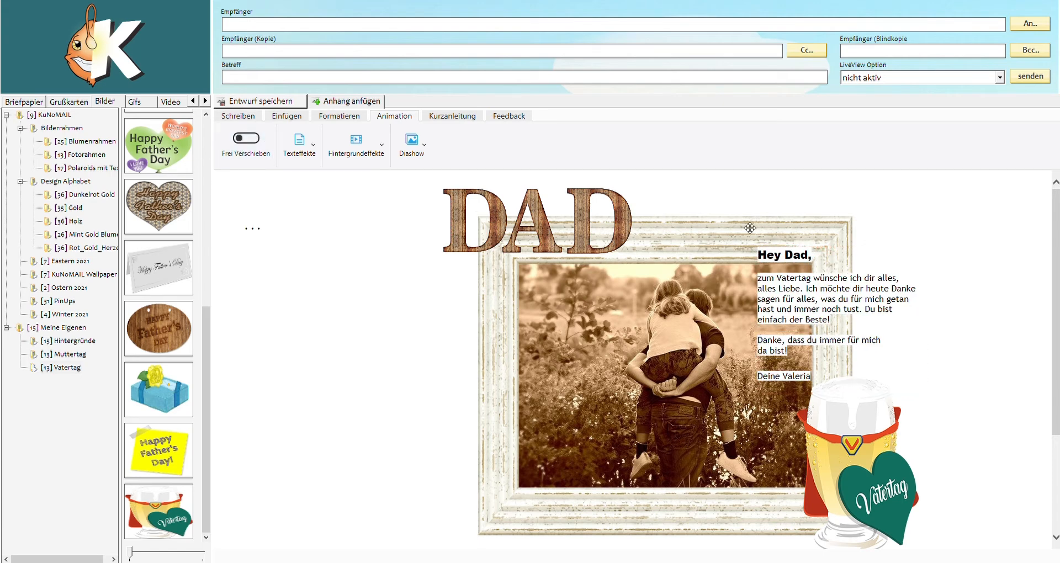
pyautogui.click(891, 295)
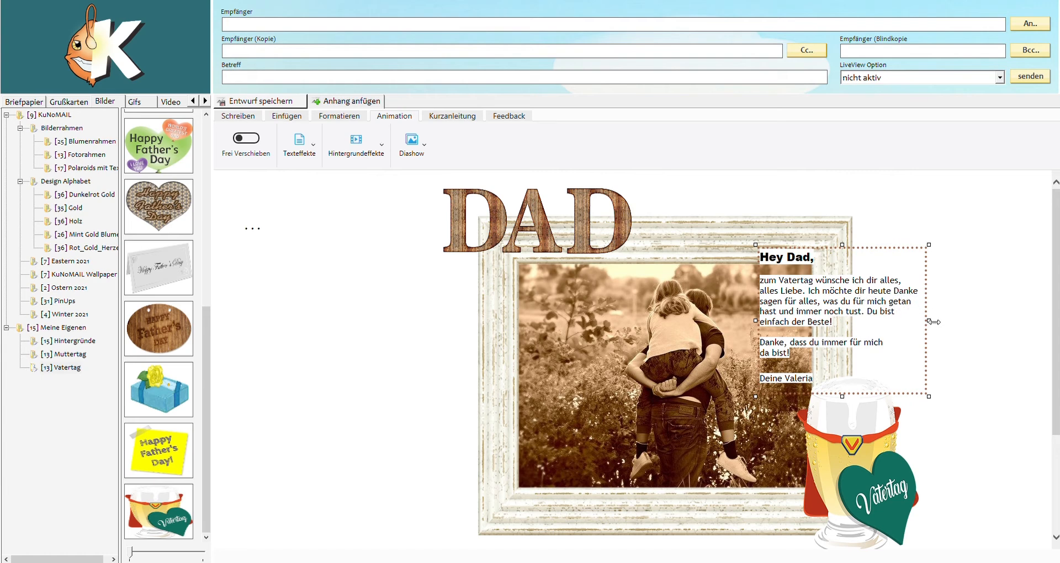
pyautogui.moveTo(933, 322); pyautogui.dragTo(914, 324)
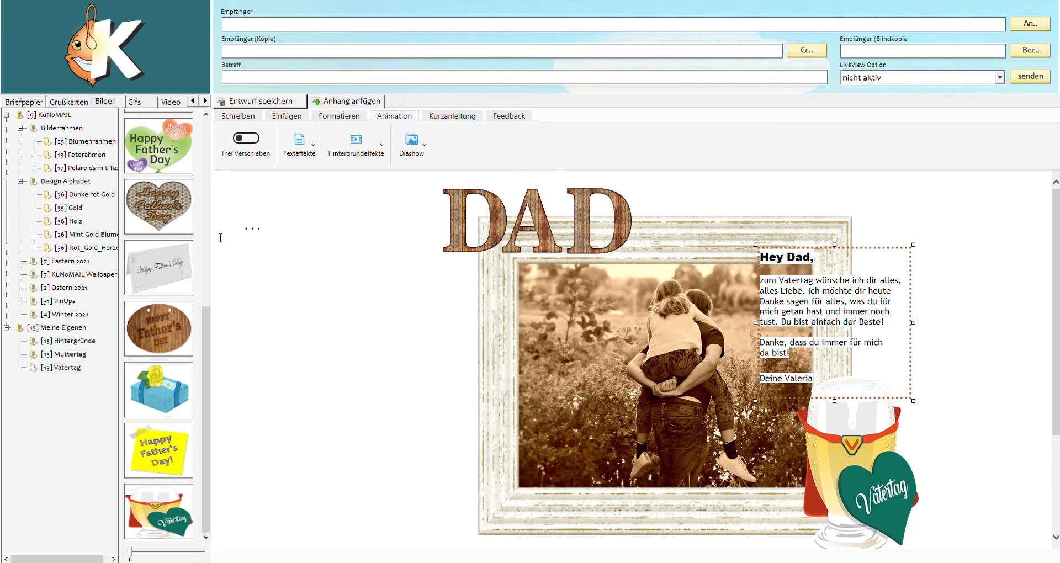
# Delete the three placeholder dots at the left edge of the large outer text object
pyautogui.click(258, 234)
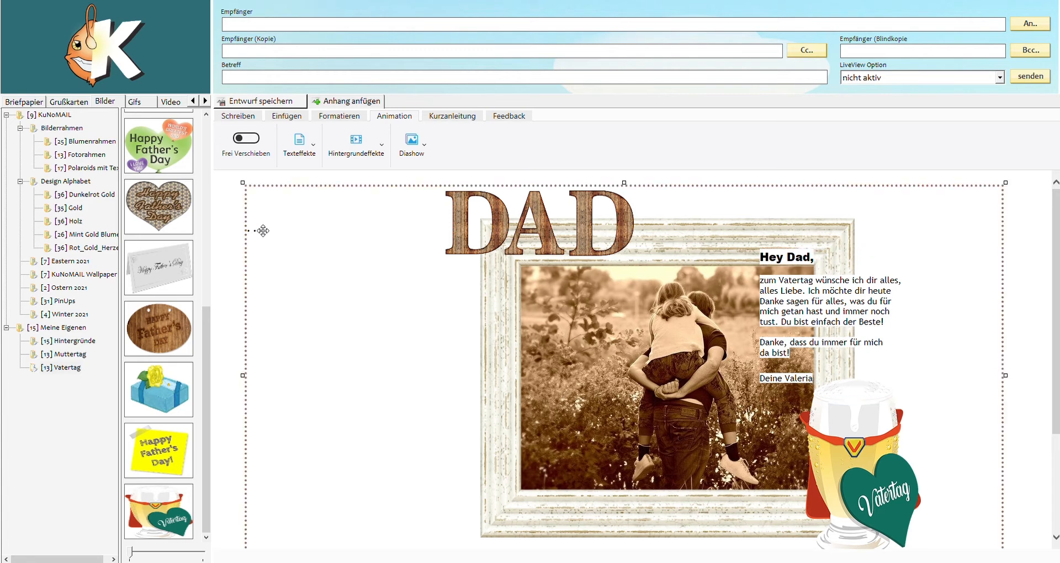
pyautogui.click(267, 233)
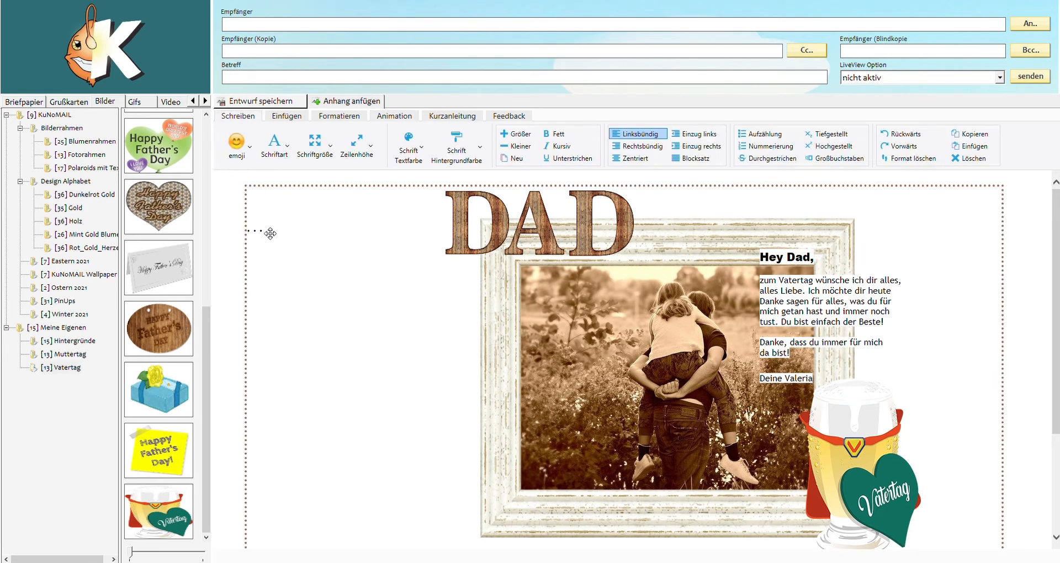
pyautogui.click(262, 231)
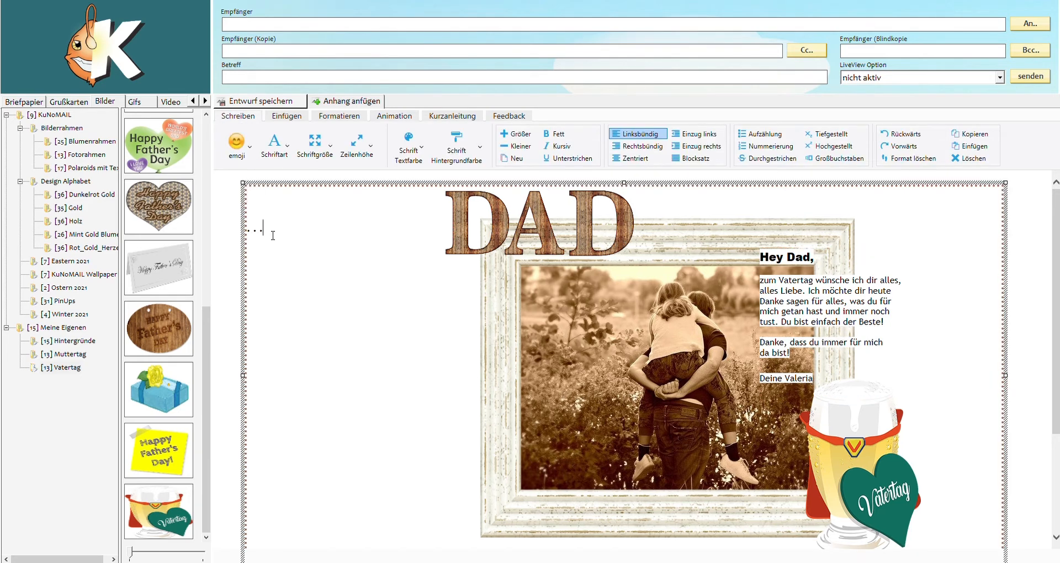
pyautogui.moveTo(264, 232); pyautogui.dragTo(246, 232)
pyautogui.press('Delete')
# Insert the photo of an adult's and a baby's hands from Meine Eigenen at the start of the message
pyautogui.click(222, 190)
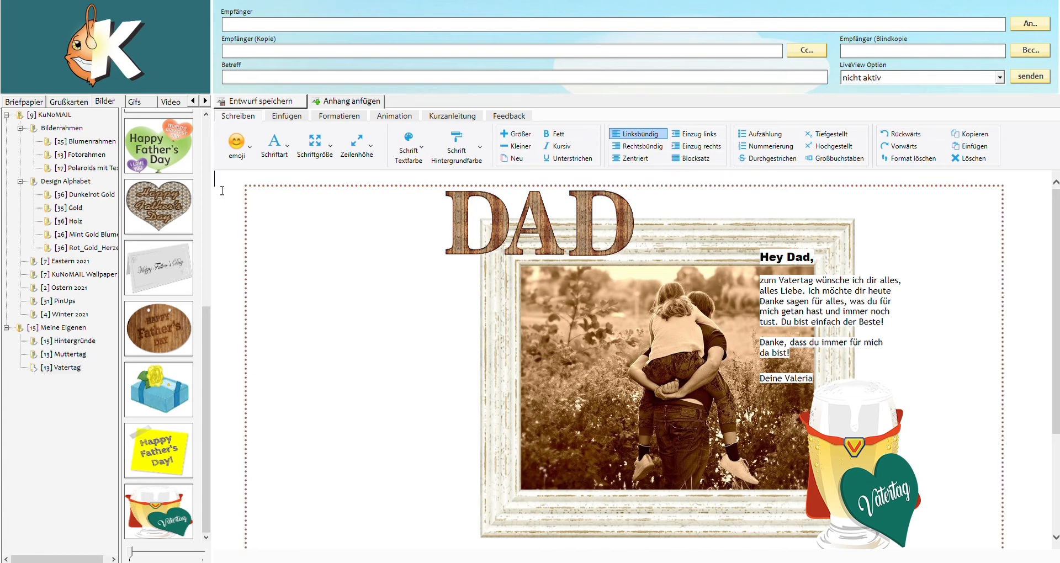
pyautogui.click(62, 330)
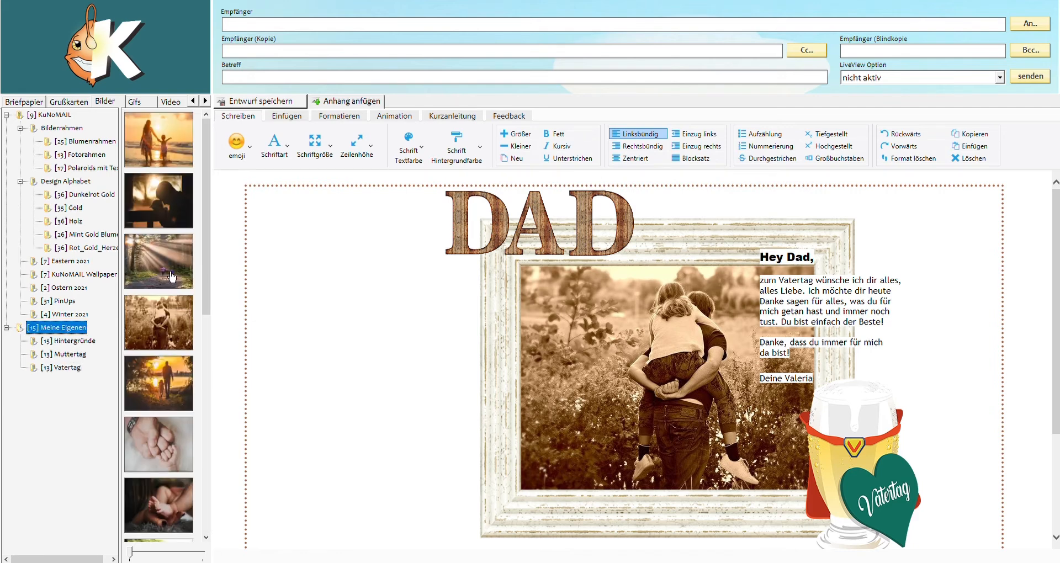
pyautogui.scroll(-2, 172, 277)
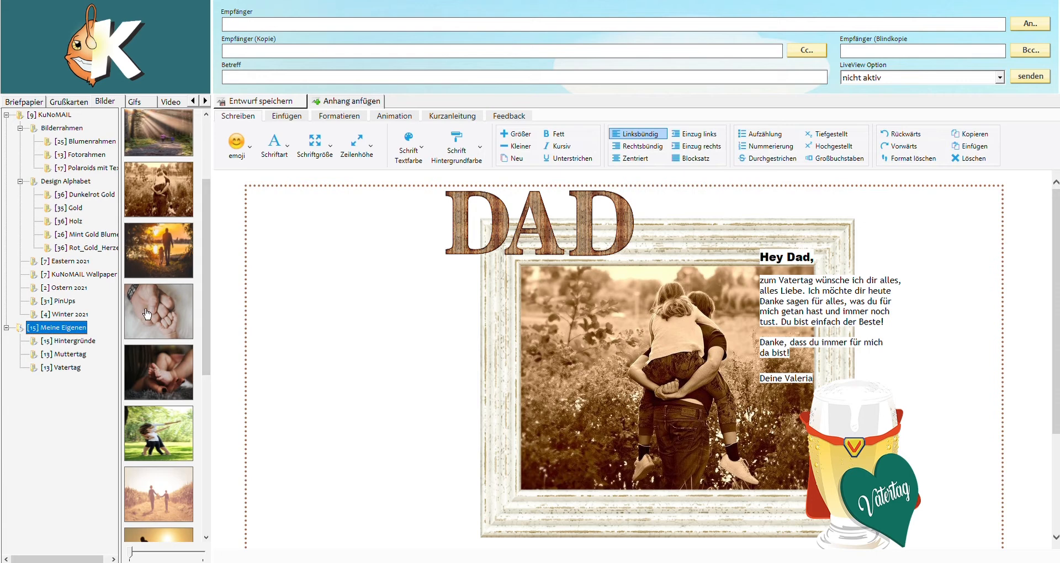
pyautogui.scroll(-6, 181, 463)
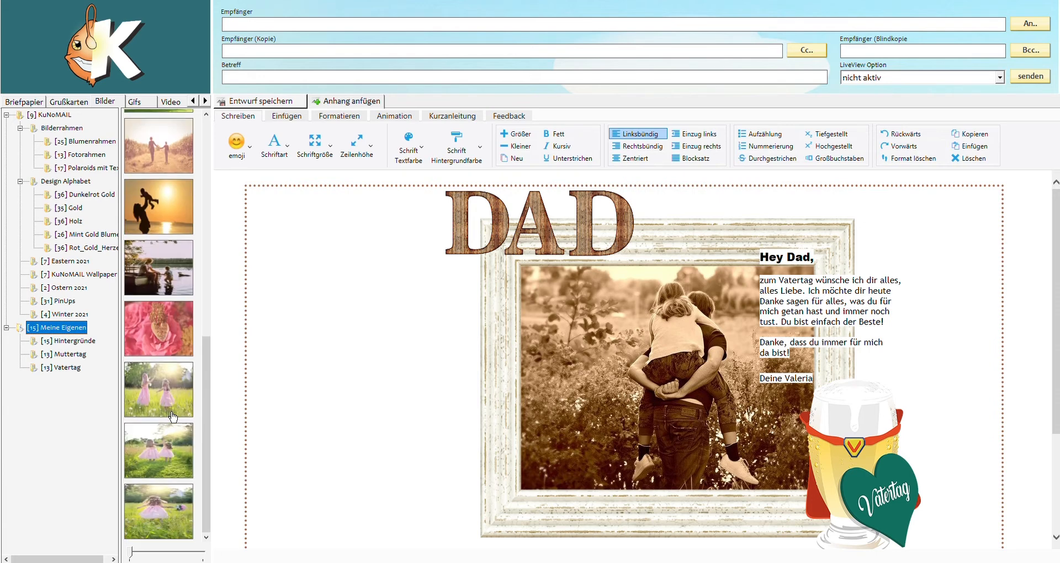
pyautogui.scroll(8, 173, 416)
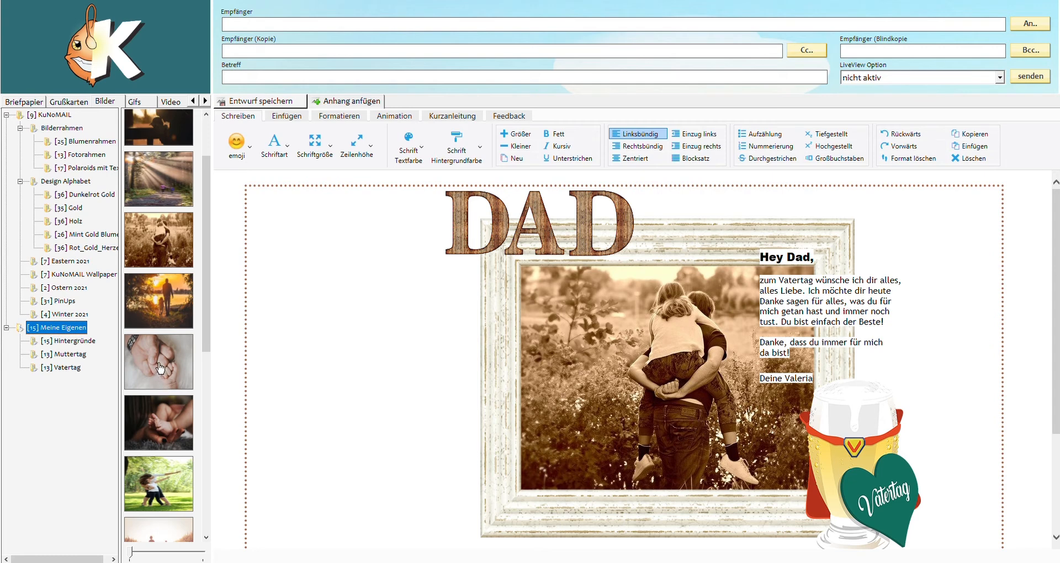
pyautogui.doubleClick(160, 370)
pyautogui.click(224, 194)
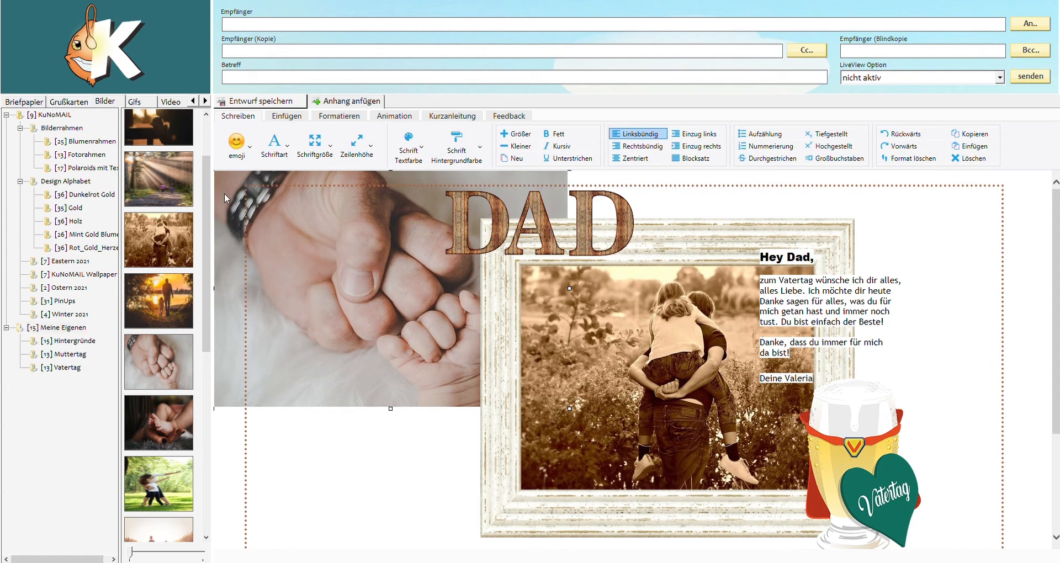
pyautogui.scroll(-10, 170, 373)
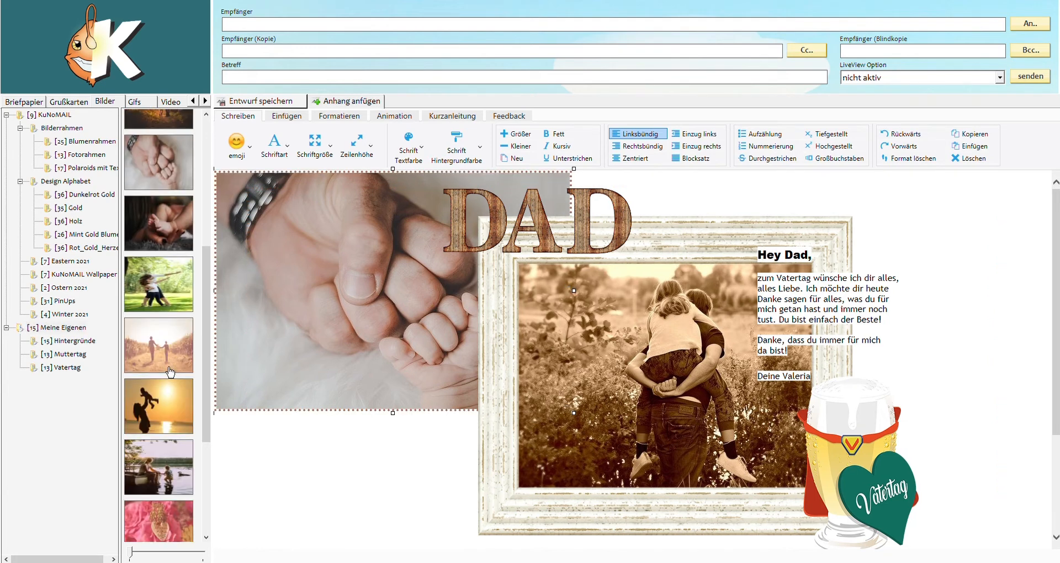
# Open the Hintergründe image folder and delete the inserted hands photo from the message
pyautogui.click(86, 341)
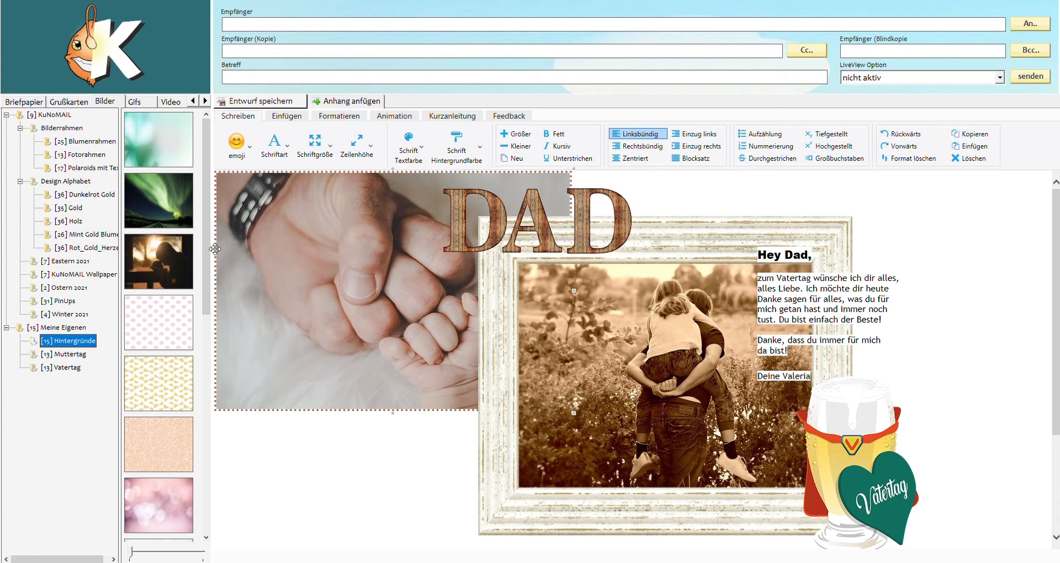
pyautogui.scroll(-6, 154, 303)
pyautogui.scroll(-3, 163, 311)
pyautogui.click(308, 269)
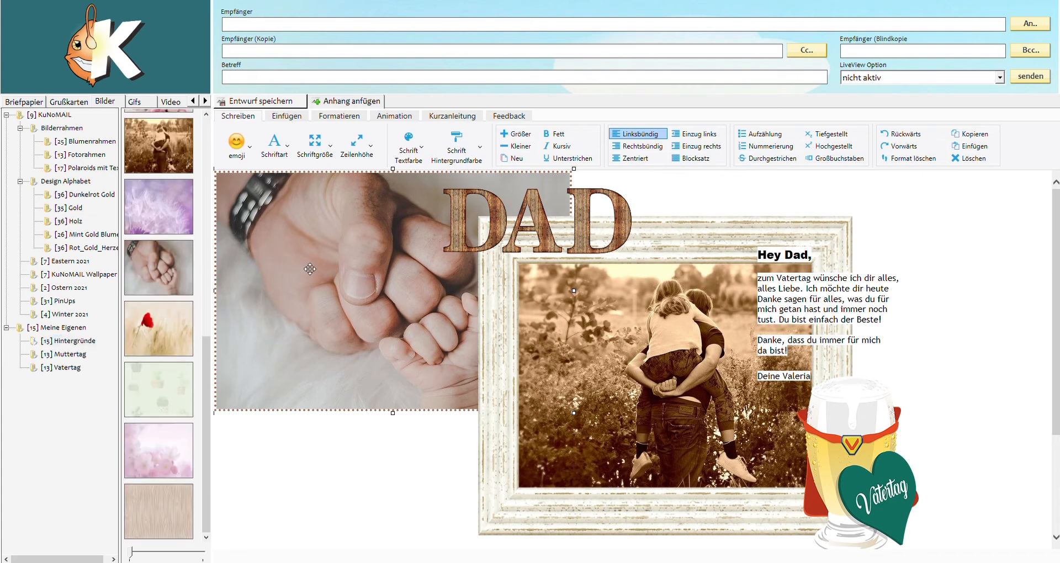
pyautogui.press('Delete')
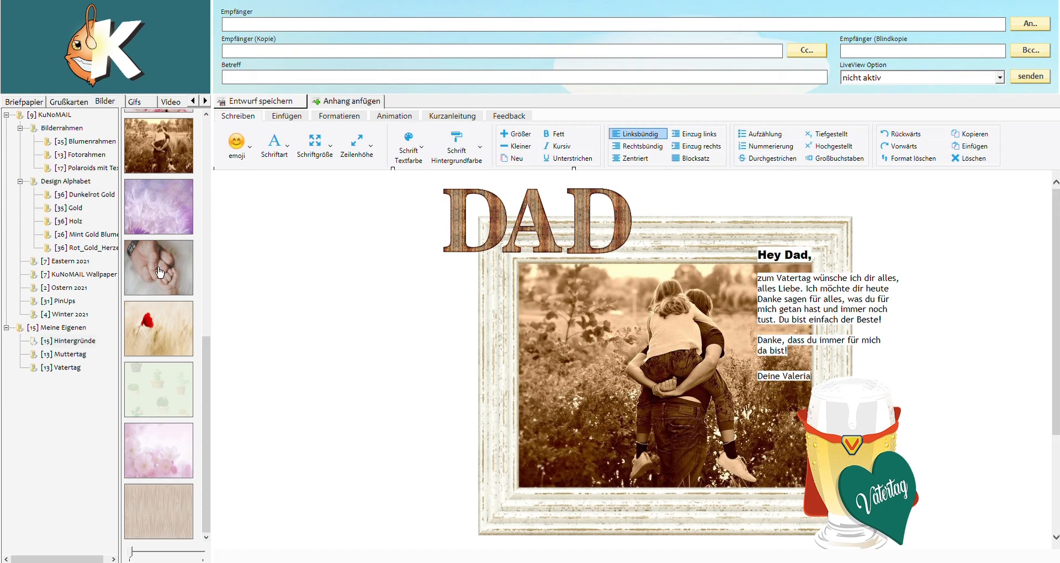
# Insert the light wood-grain picture from the Hintergründe folder behind the framed photo
pyautogui.click(267, 214)
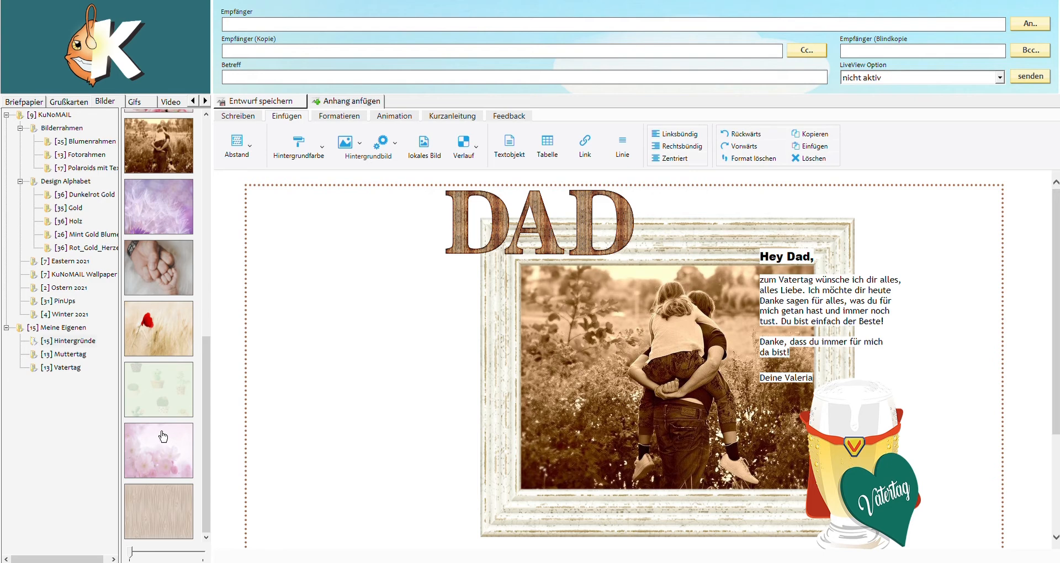
pyautogui.click(170, 512)
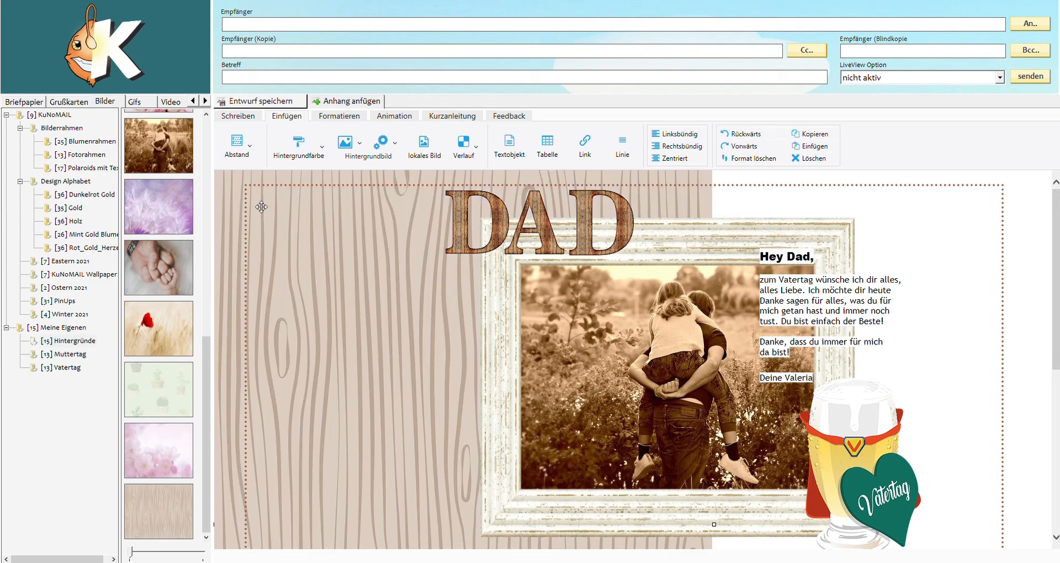
pyautogui.click(231, 190)
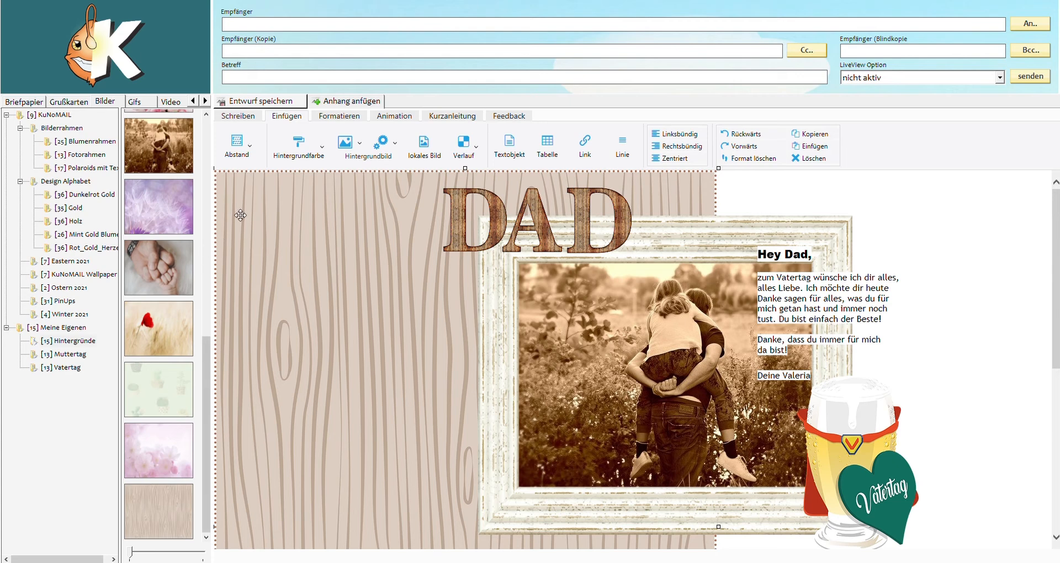
# Replace the wood-grain picture behind the framed photo with the turquoise bubble picture from the Hintergründe folder, after trying the light green potted-plant one
pyautogui.click(157, 402)
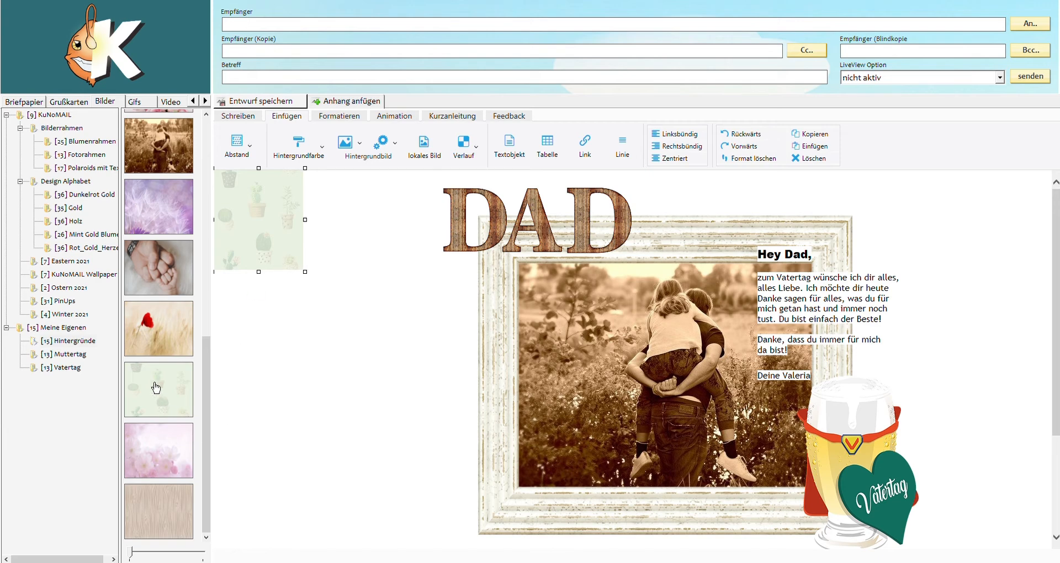
pyautogui.scroll(2, 156, 387)
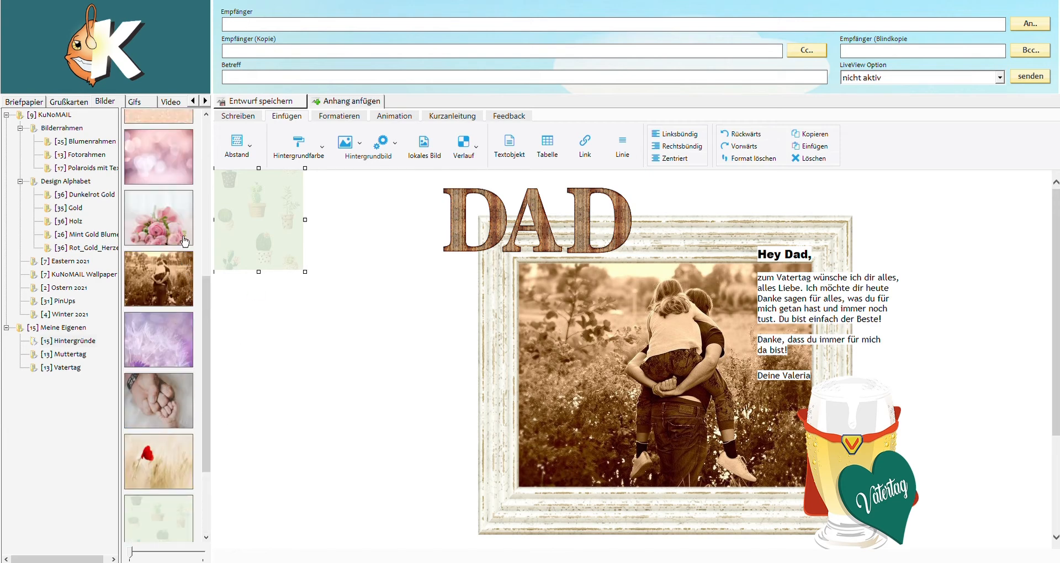
pyautogui.scroll(3, 182, 260)
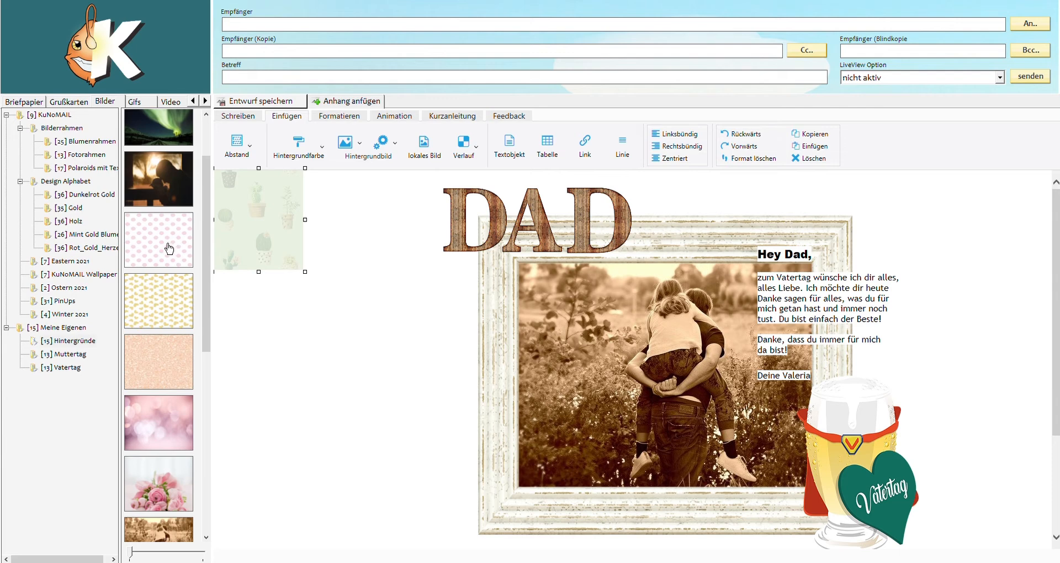
pyautogui.scroll(1, 170, 249)
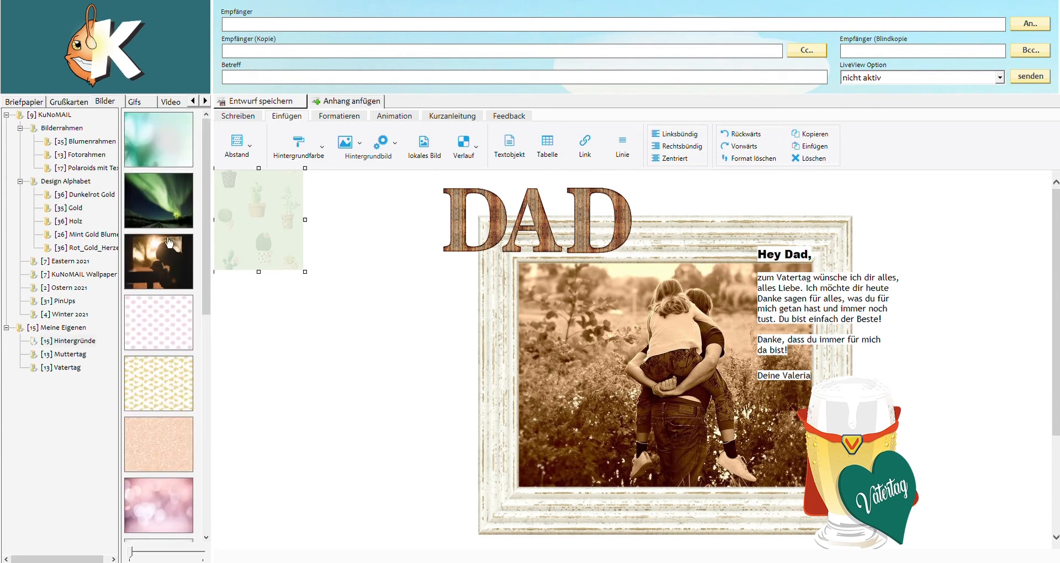
pyautogui.click(169, 153)
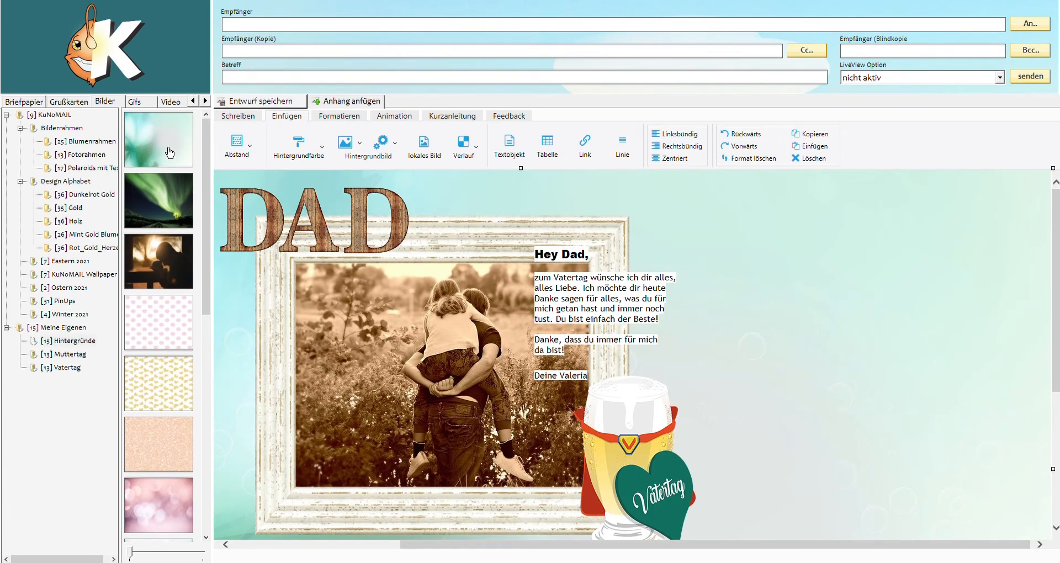
pyautogui.moveTo(439, 546); pyautogui.dragTo(276, 525)
pyautogui.scroll(-3, 369, 339)
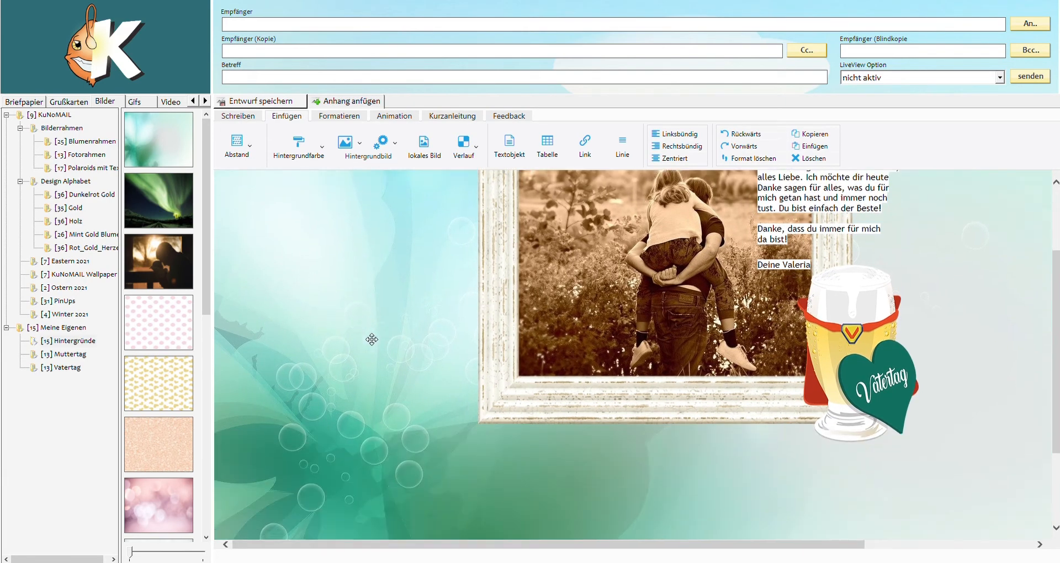
pyautogui.scroll(-3, 371, 339)
pyautogui.scroll(5, 372, 339)
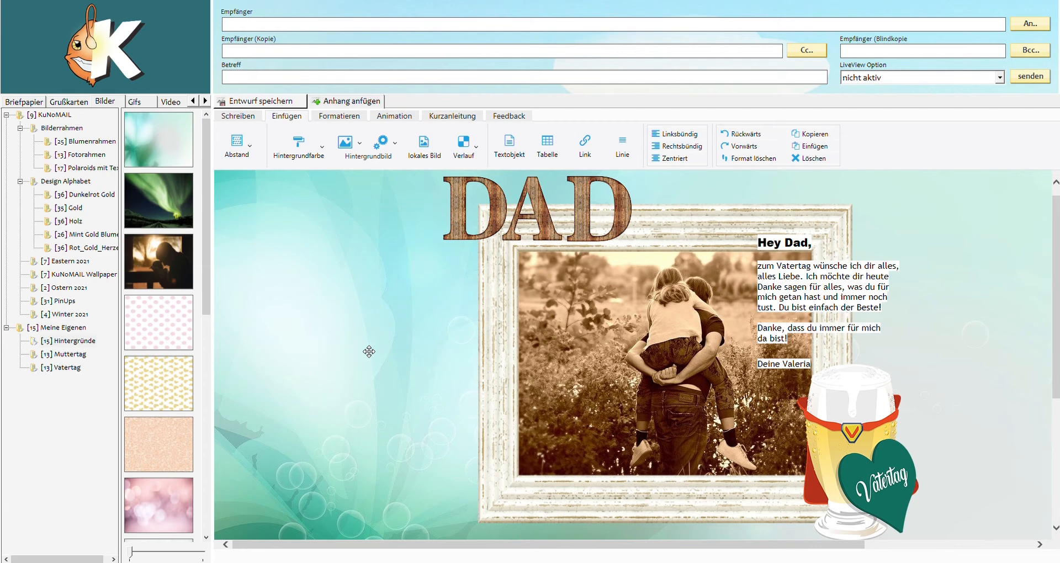
pyautogui.scroll(1, 343, 252)
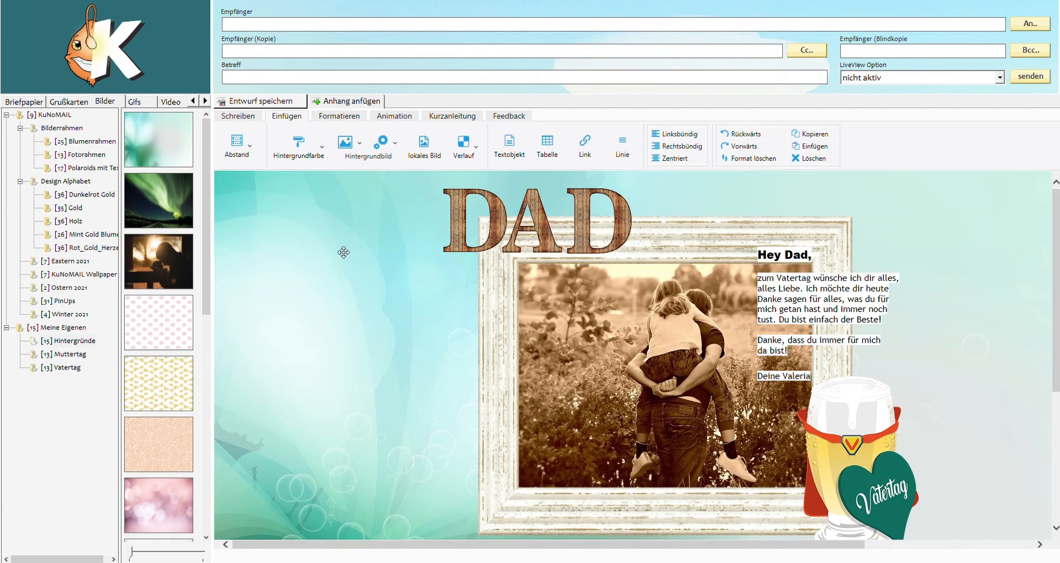
# Make the inserted turquoise bubble picture the message's background image and check its size, position and repetition settings
pyautogui.click(240, 188)
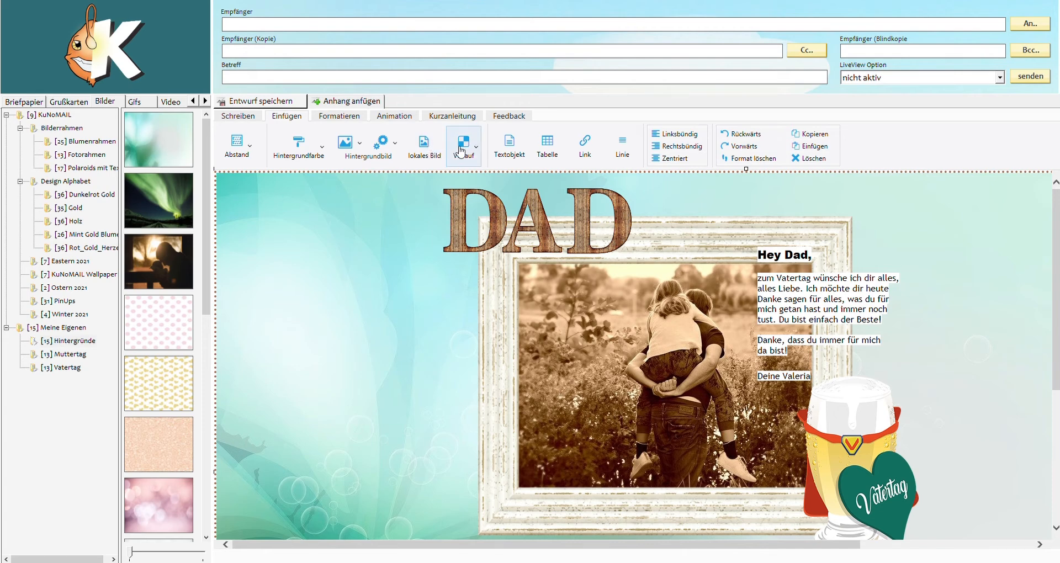
pyautogui.click(359, 145)
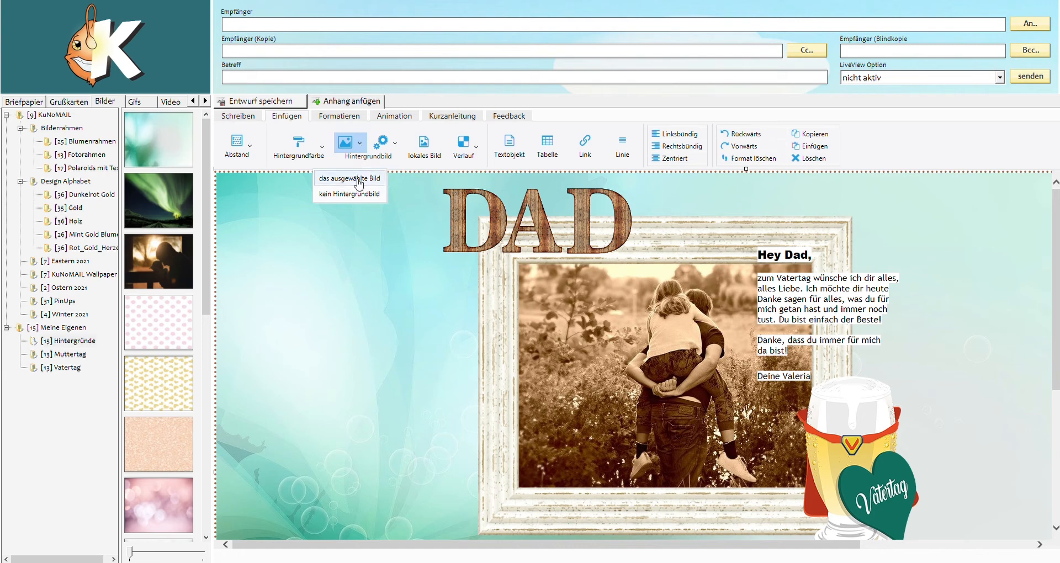
pyautogui.click(360, 185)
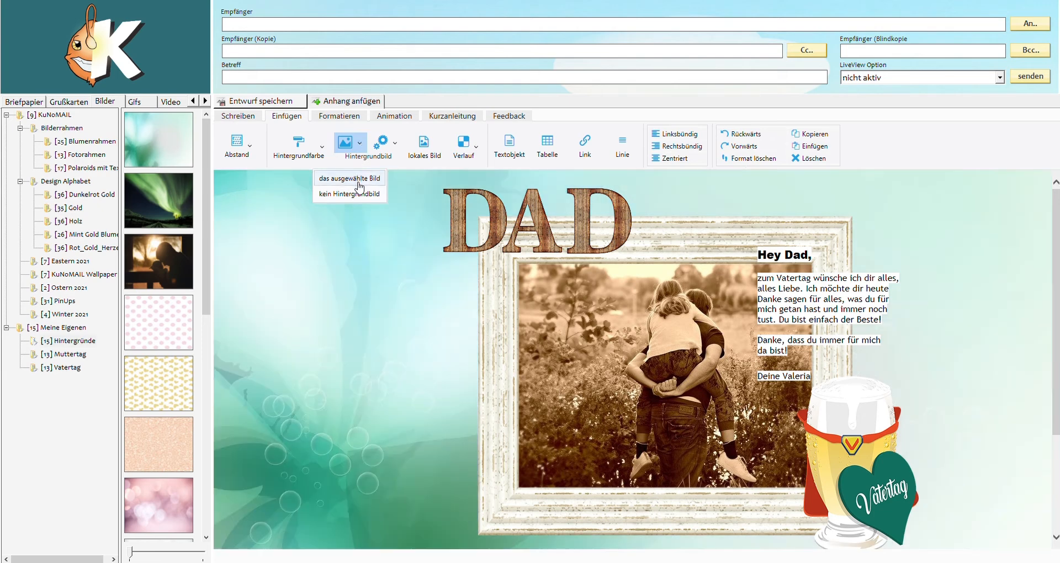
pyautogui.click(381, 144)
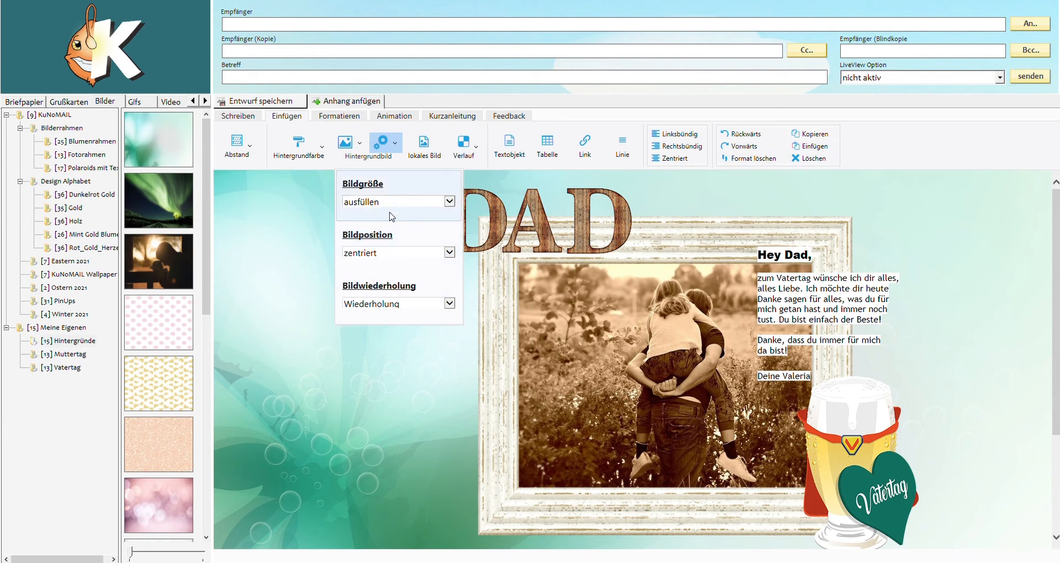
pyautogui.click(318, 273)
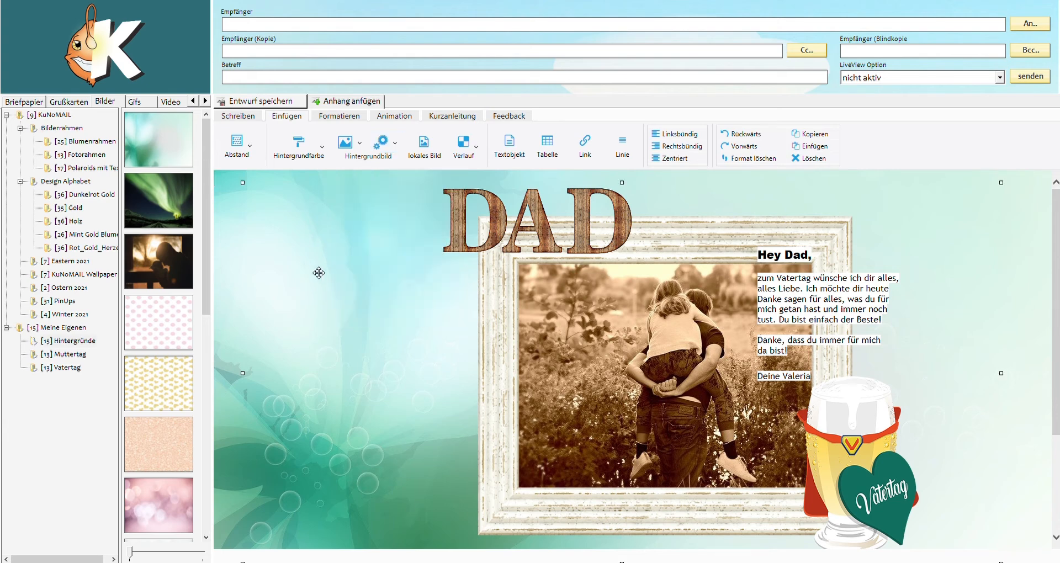
# Enter the test design contact's suggested e-mail address as the recipient of the message
pyautogui.click(253, 30)
pyautogui.write('test')
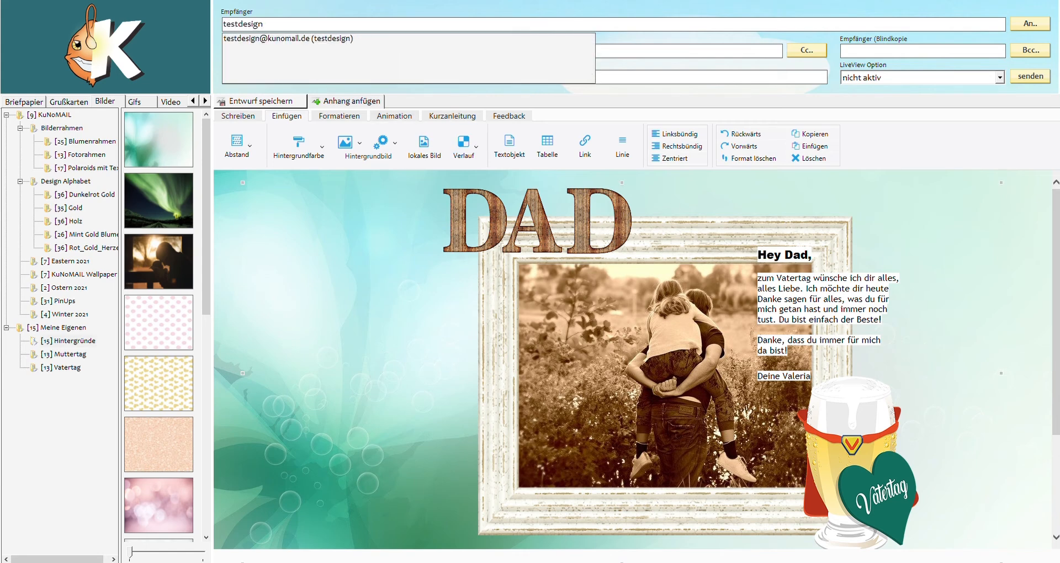
pyautogui.write('design')
pyautogui.click(298, 39)
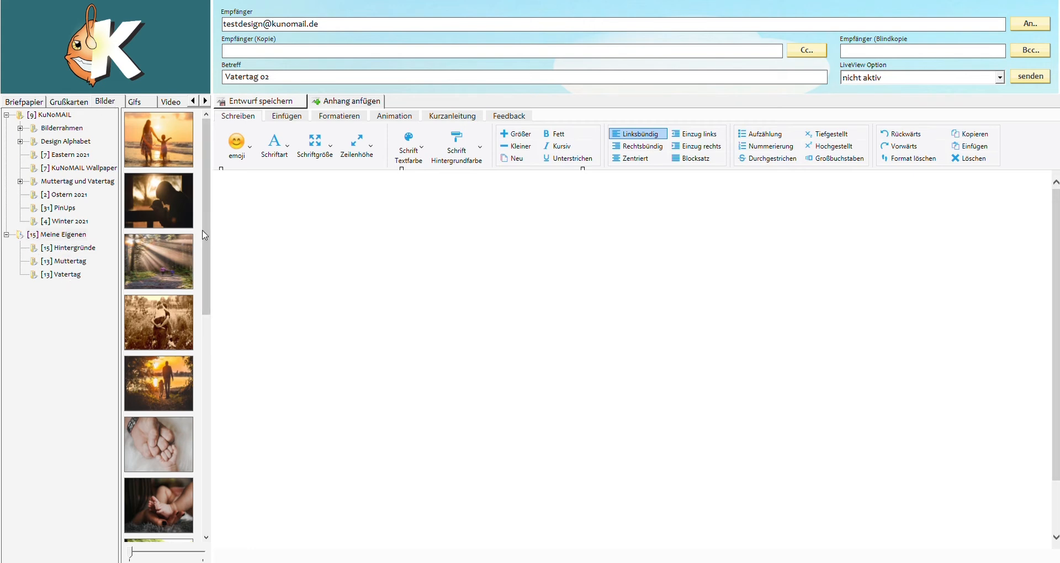
# In the Vatertag 02 message, set the father-and-baby silhouette from the Hintergründe folder as background image and change its Bildgröße to fit the message area
pyautogui.click(295, 118)
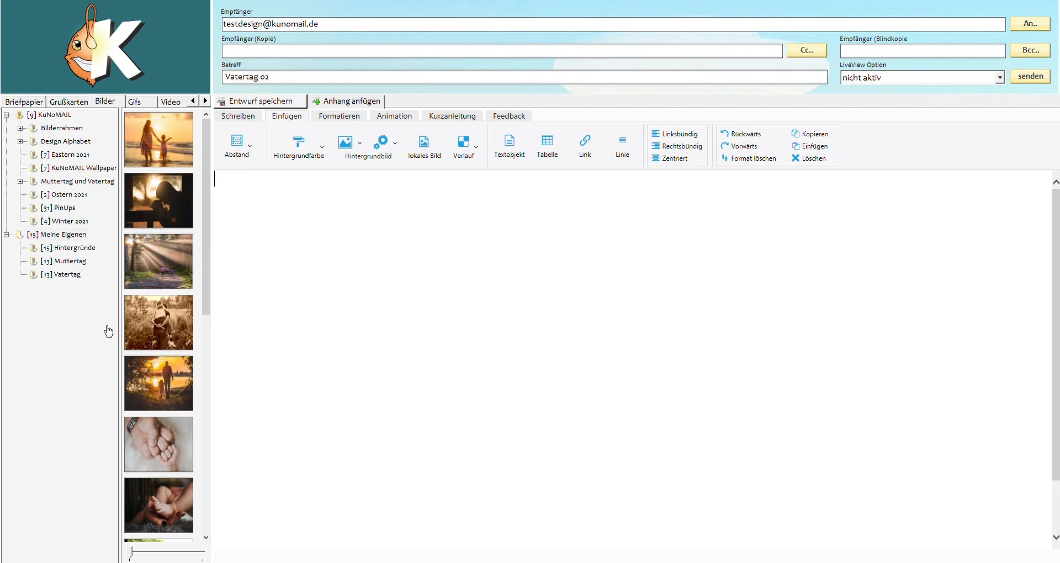
pyautogui.click(72, 248)
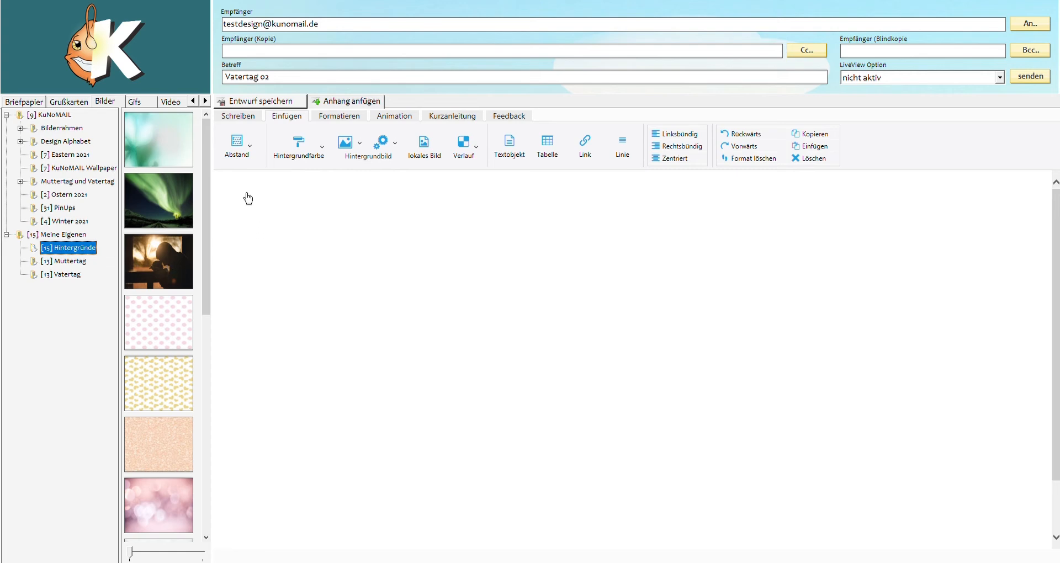
pyautogui.moveTo(240, 135); pyautogui.dragTo(243, 192)
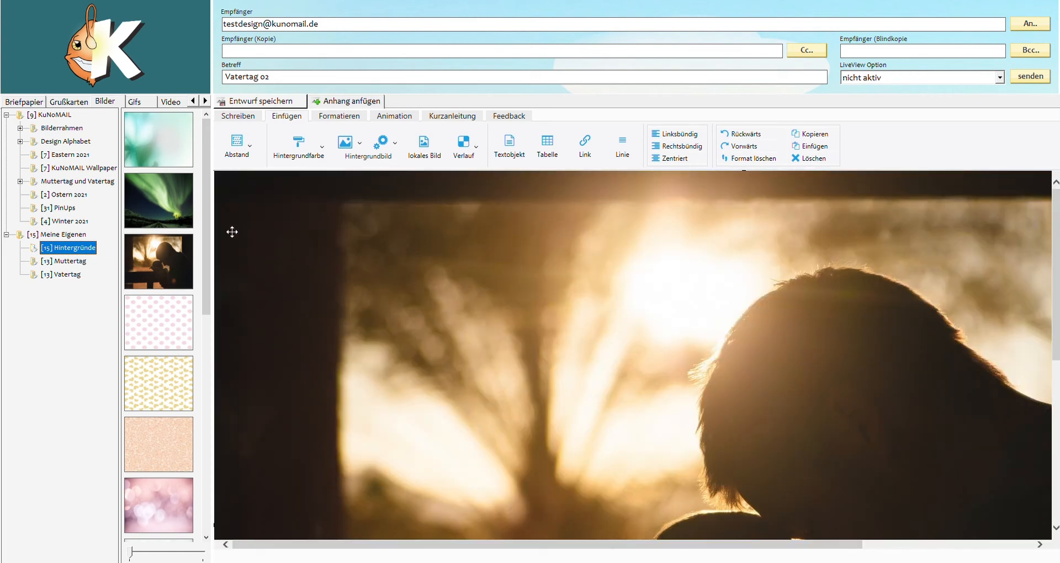
pyautogui.click(257, 207)
pyautogui.click(353, 147)
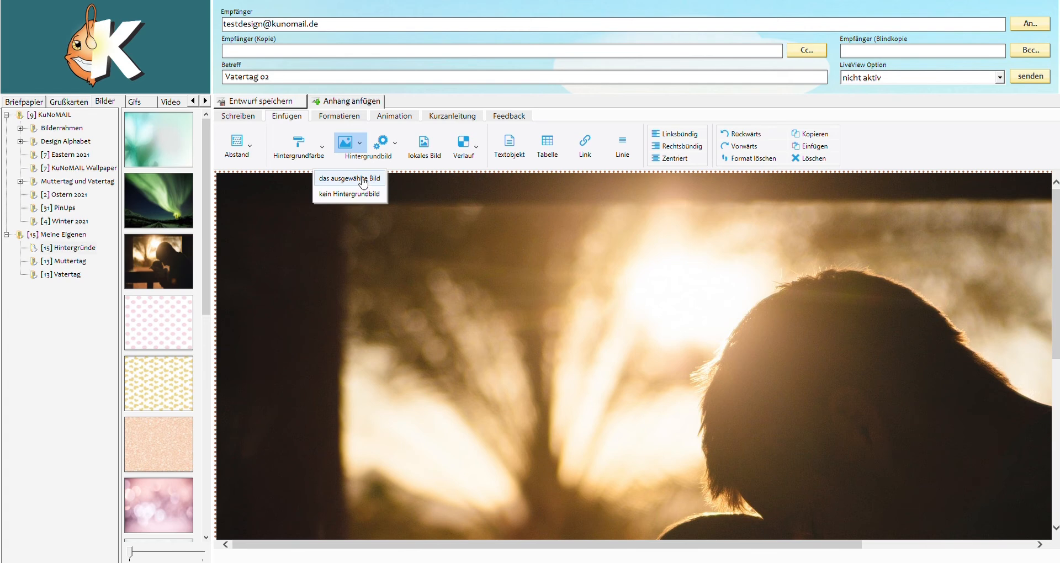
pyautogui.click(363, 179)
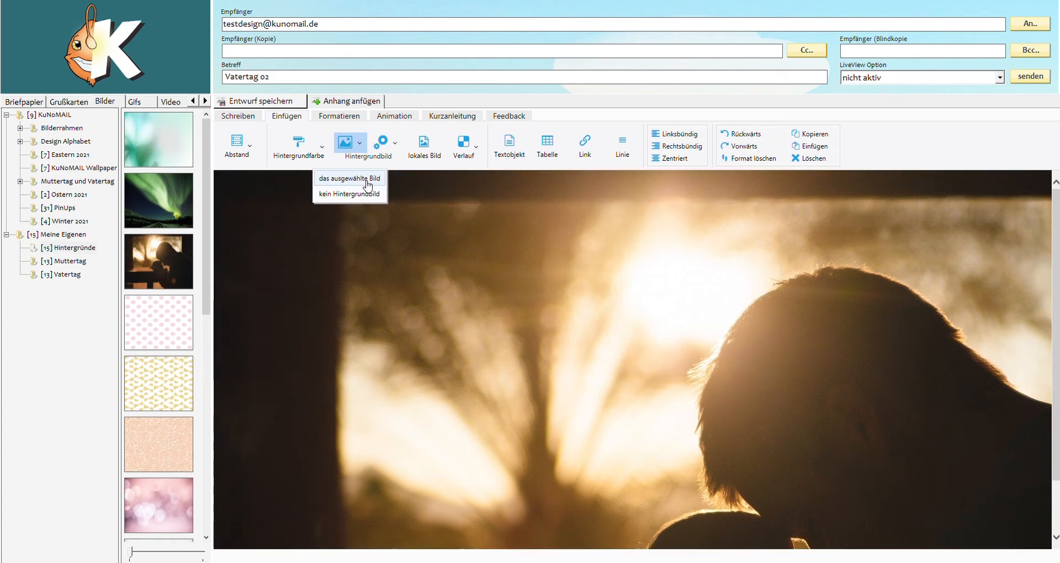
pyautogui.click(399, 147)
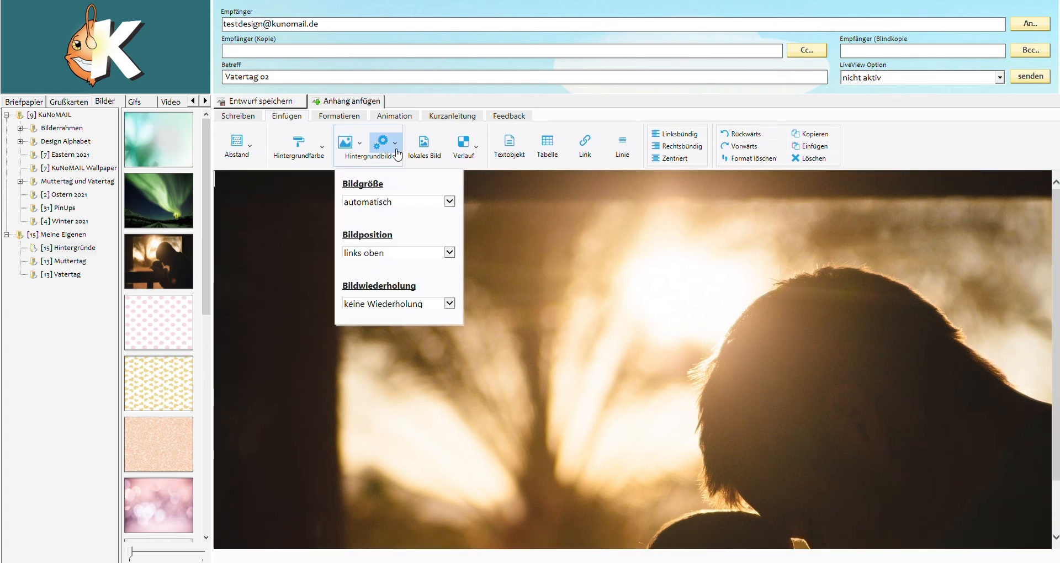
pyautogui.click(385, 219)
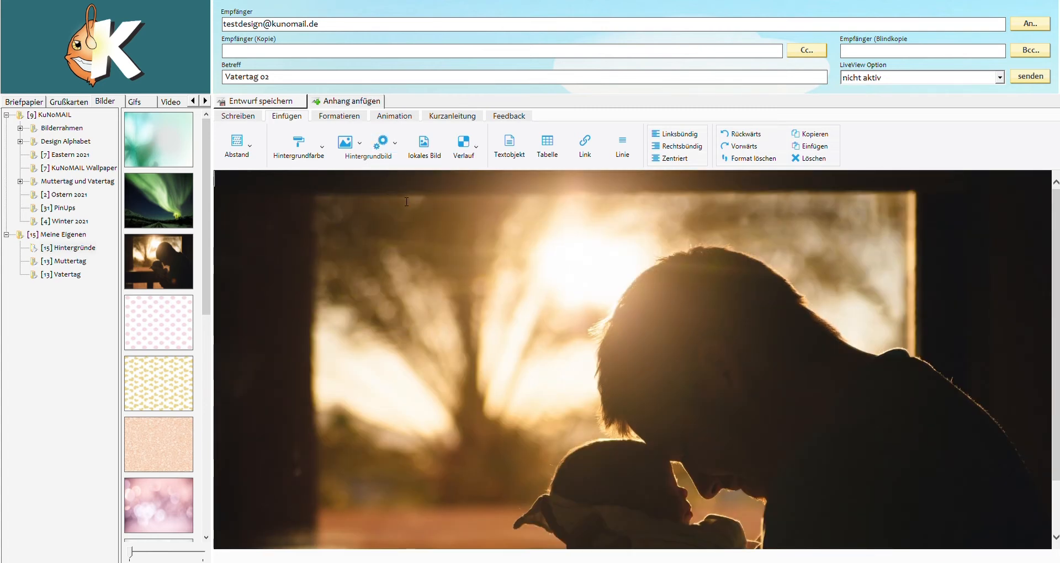
# Insert a text object enlarged over the upper-left part of the background photo and paste the copied "Hey Dad" greeting in place of its dots
pyautogui.click(338, 116)
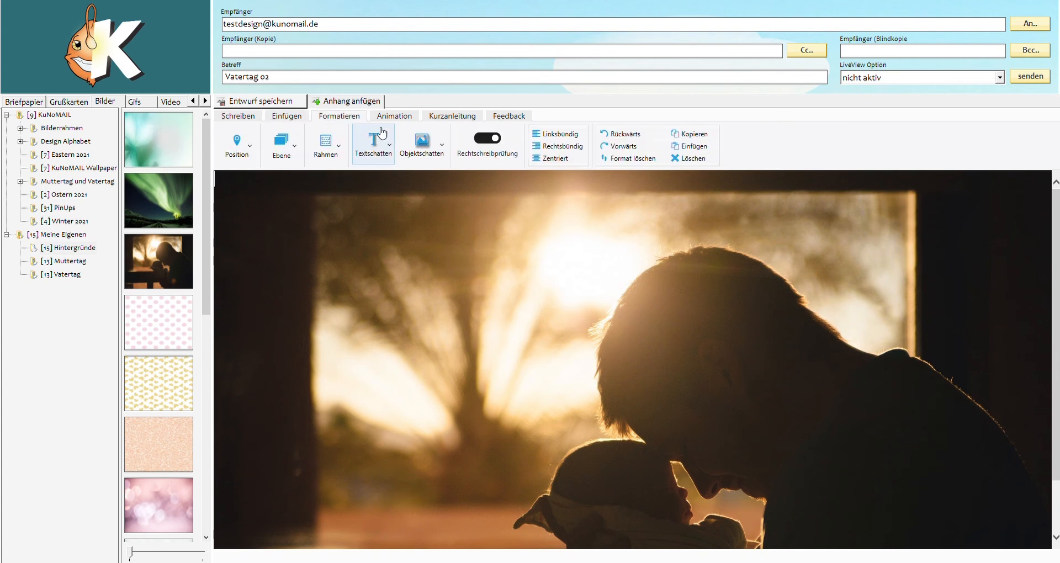
pyautogui.click(286, 115)
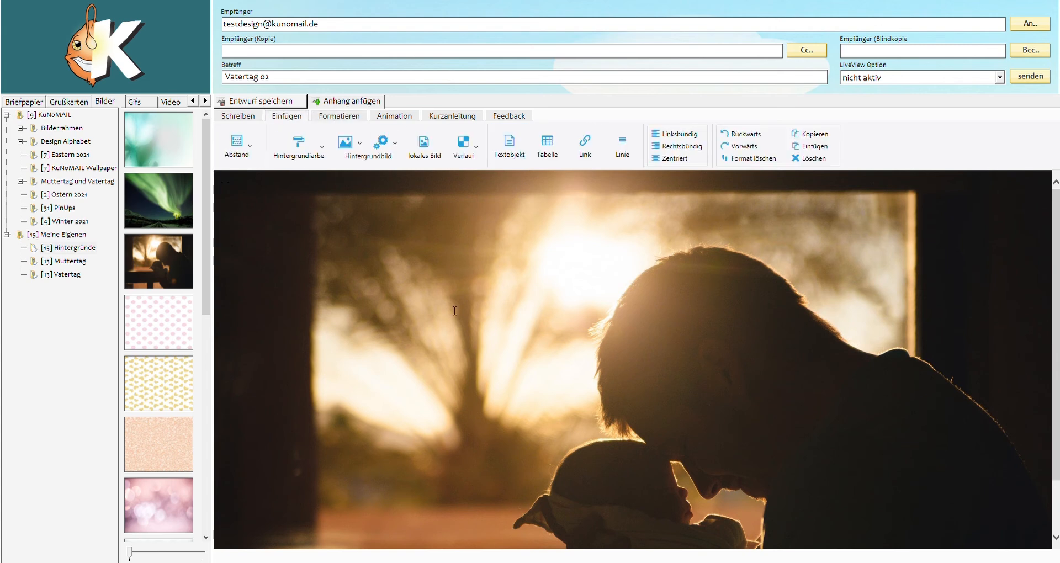
pyautogui.click(508, 145)
pyautogui.moveTo(281, 202); pyautogui.dragTo(622, 221)
pyautogui.moveTo(418, 233); pyautogui.dragTo(433, 447)
pyautogui.click(262, 194)
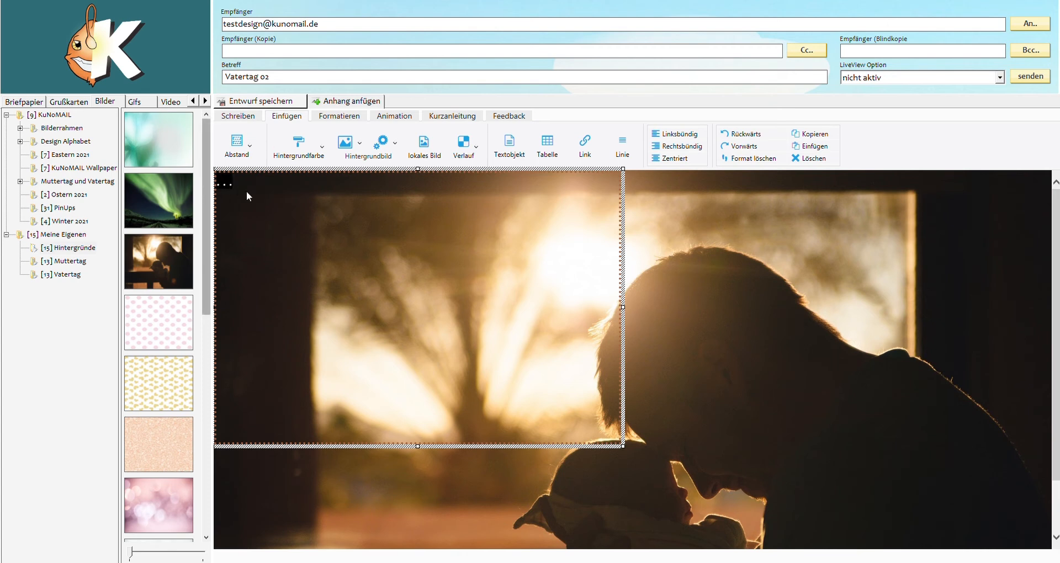
pyautogui.hotkey('ctrl', 'v')
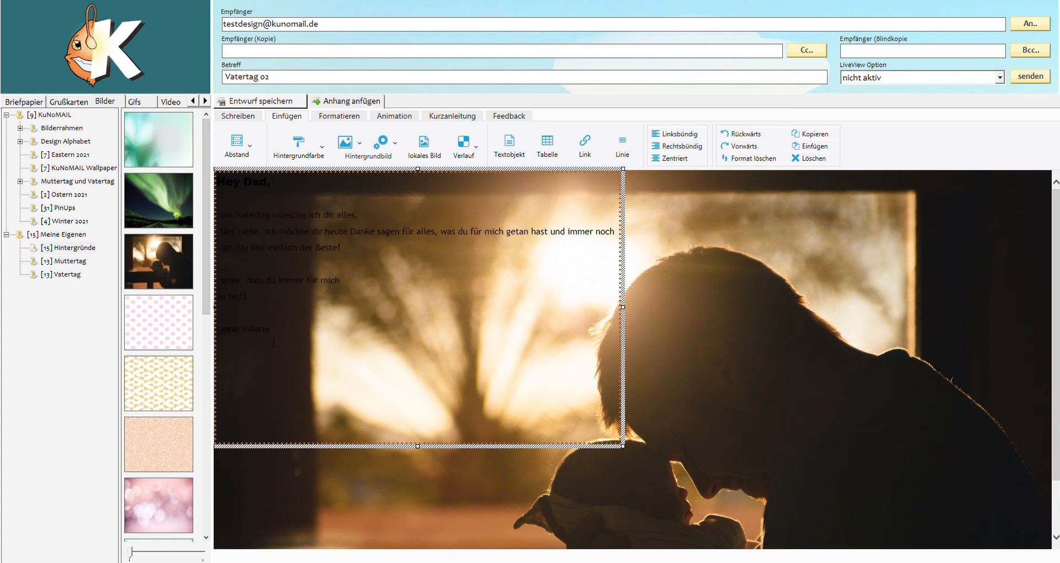
# Set the text background colour of the whole pasted greeting to red
pyautogui.moveTo(280, 337); pyautogui.dragTo(209, 184)
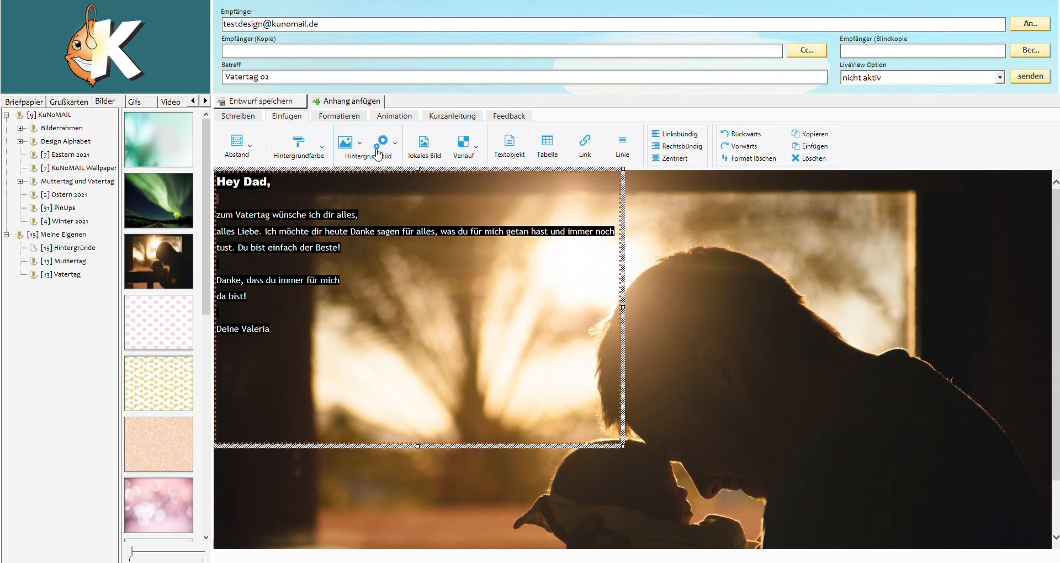
pyautogui.click(238, 116)
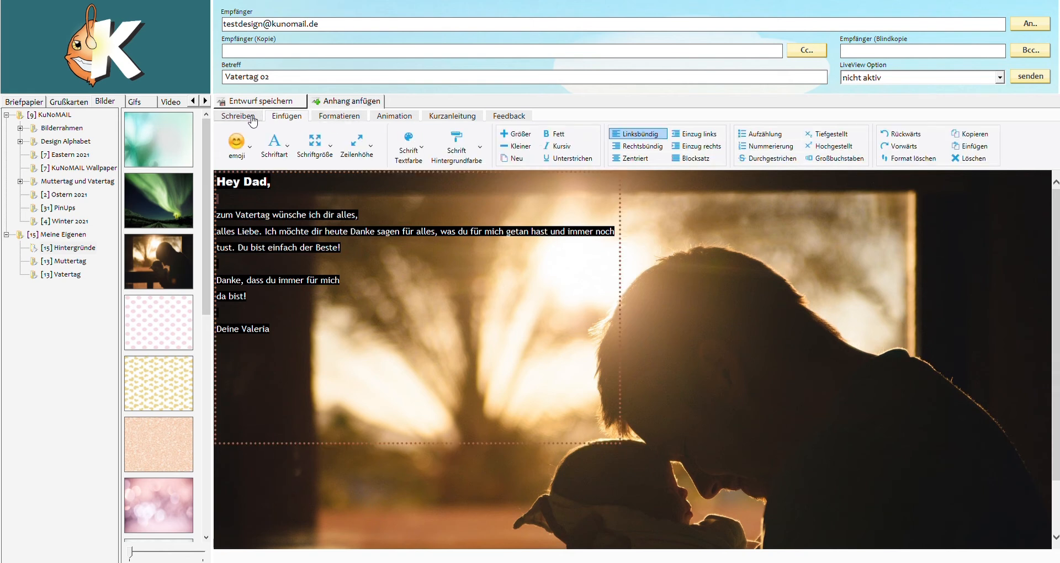
pyautogui.click(468, 153)
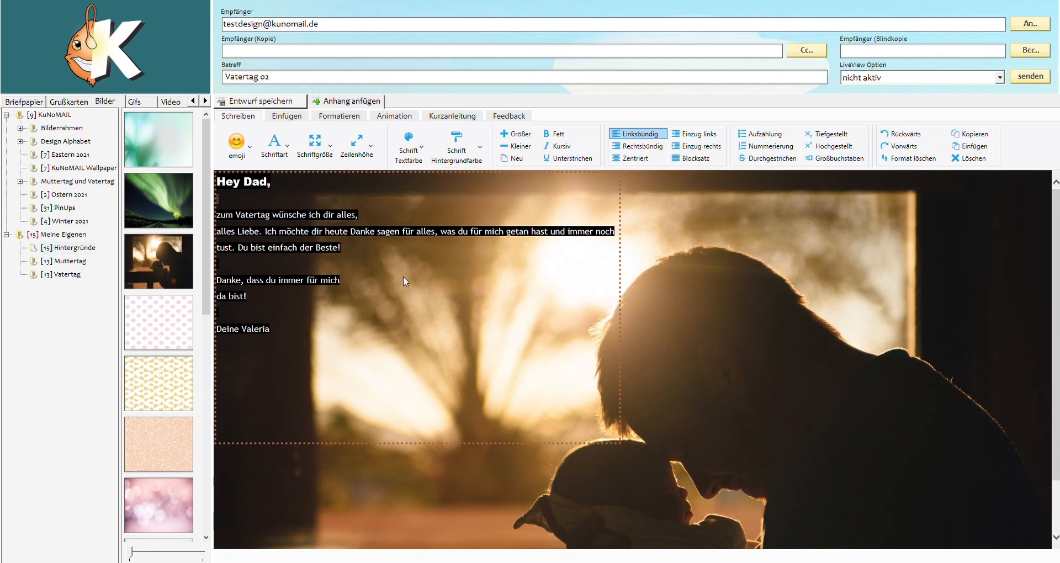
pyautogui.click(263, 287)
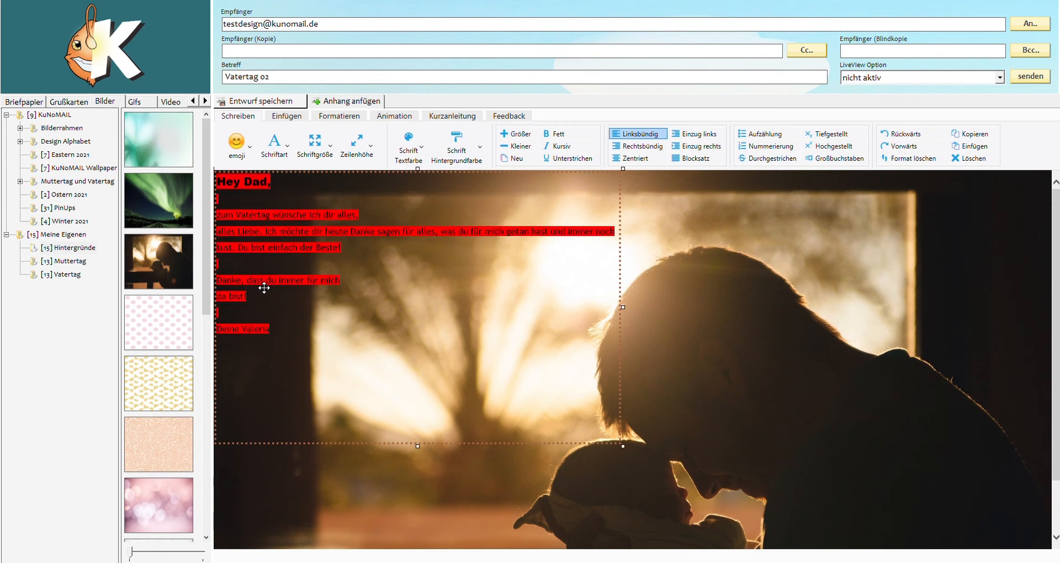
# Set the greeting's text colour to white and narrow its text object to about half its width
pyautogui.click(270, 335)
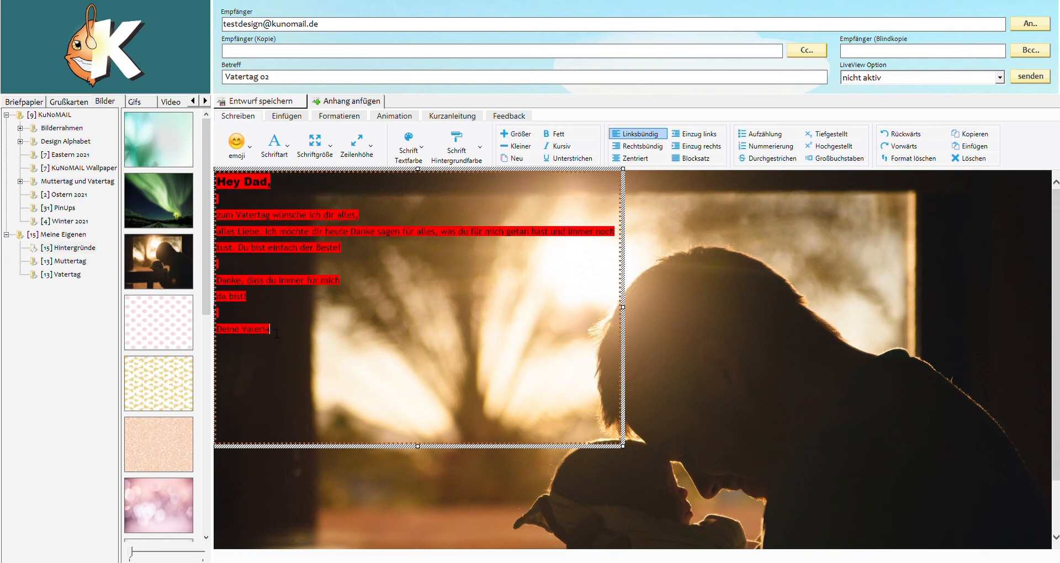
pyautogui.moveTo(277, 334); pyautogui.dragTo(217, 180)
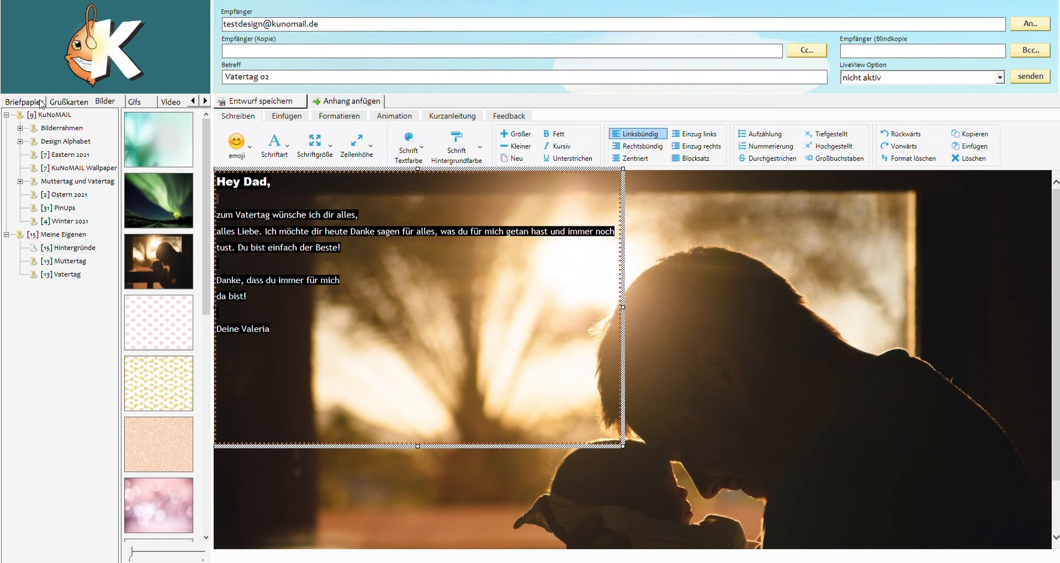
pyautogui.click(18, 175)
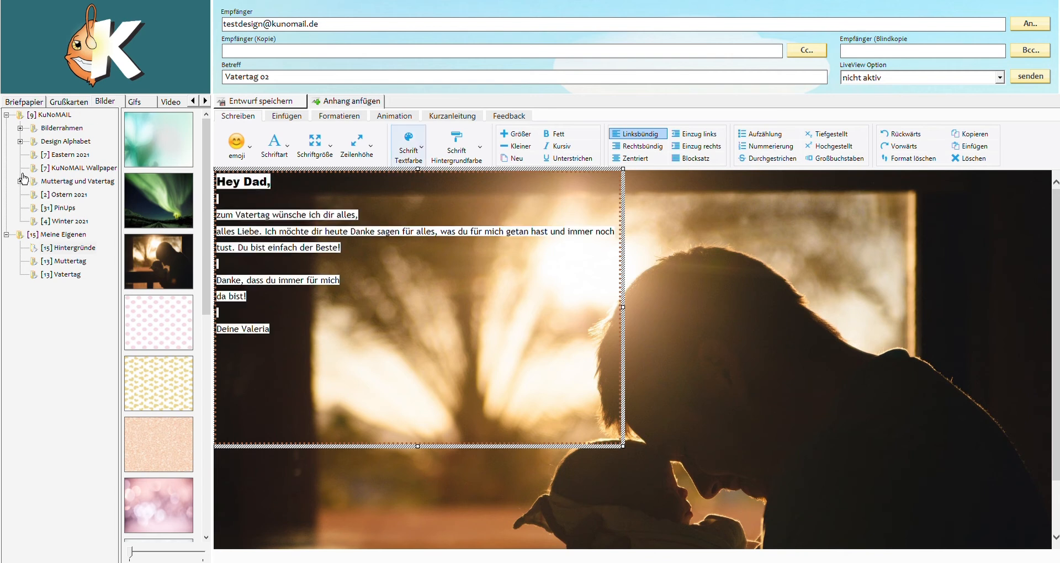
pyautogui.click(310, 284)
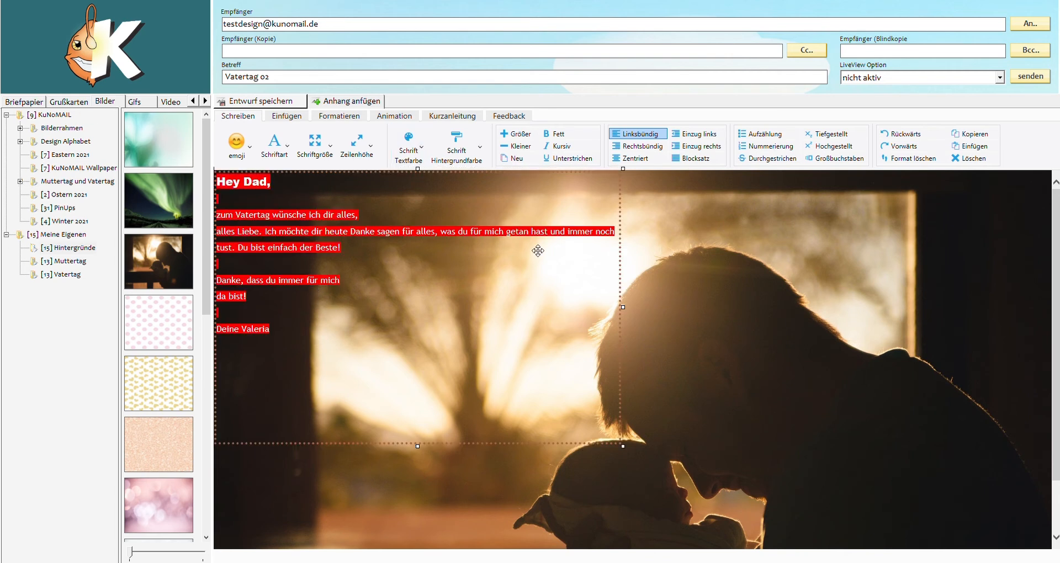
pyautogui.moveTo(630, 310); pyautogui.dragTo(436, 301)
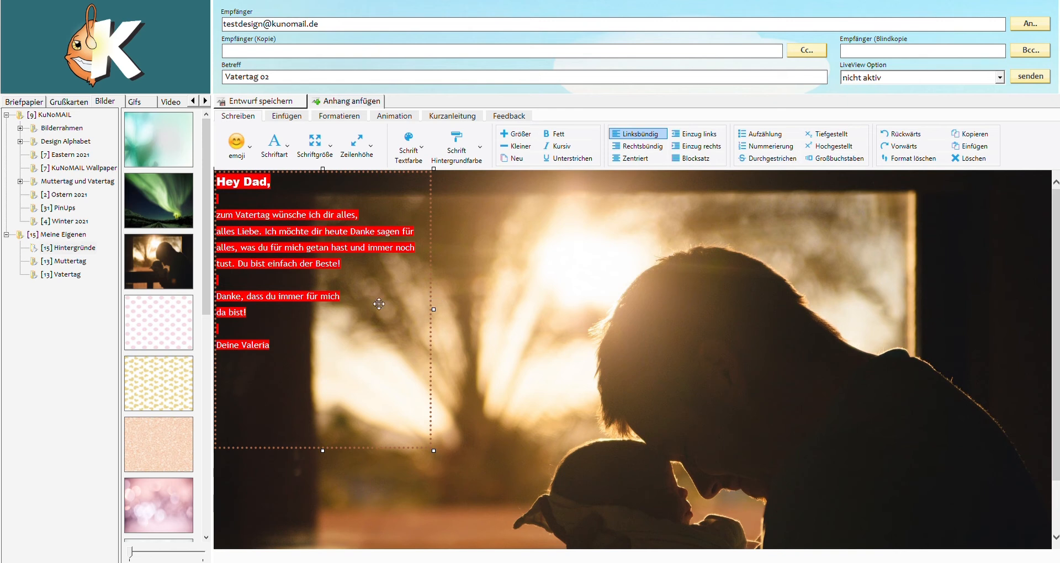
# Clear the red-marked blank lines and surplus line breaks from the greeting, keep the signature on its own line, and shorten the text object to fit
pyautogui.click(232, 272)
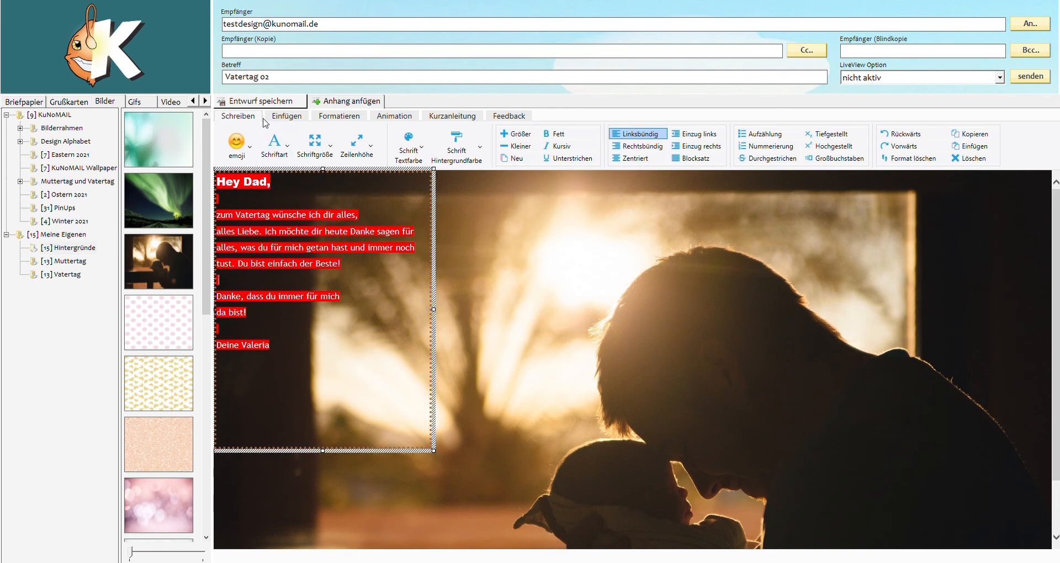
pyautogui.click(235, 117)
pyautogui.click(224, 204)
pyautogui.press('Delete')
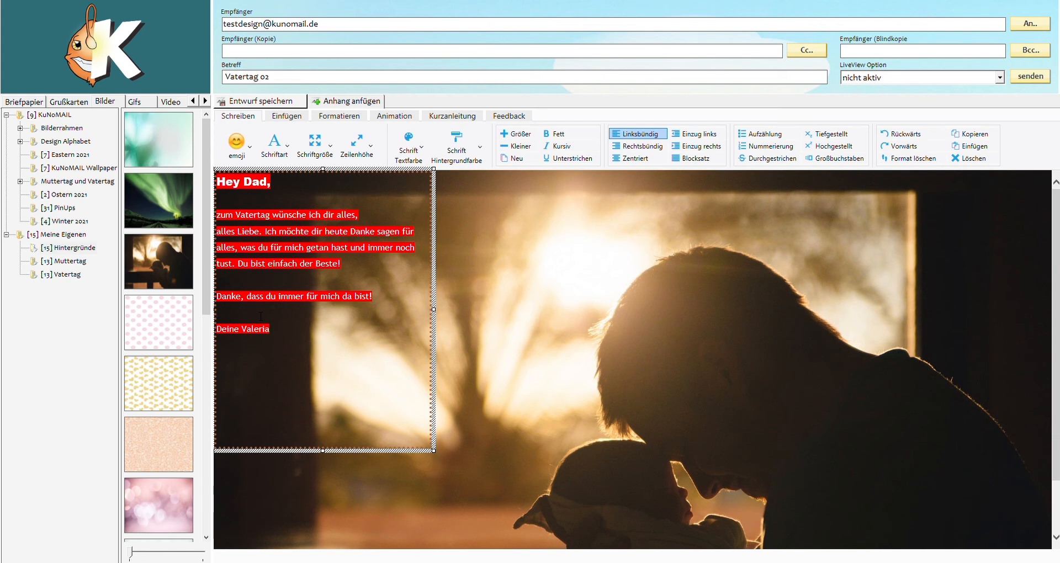
pyautogui.press('Delete')
pyautogui.press('Delete')
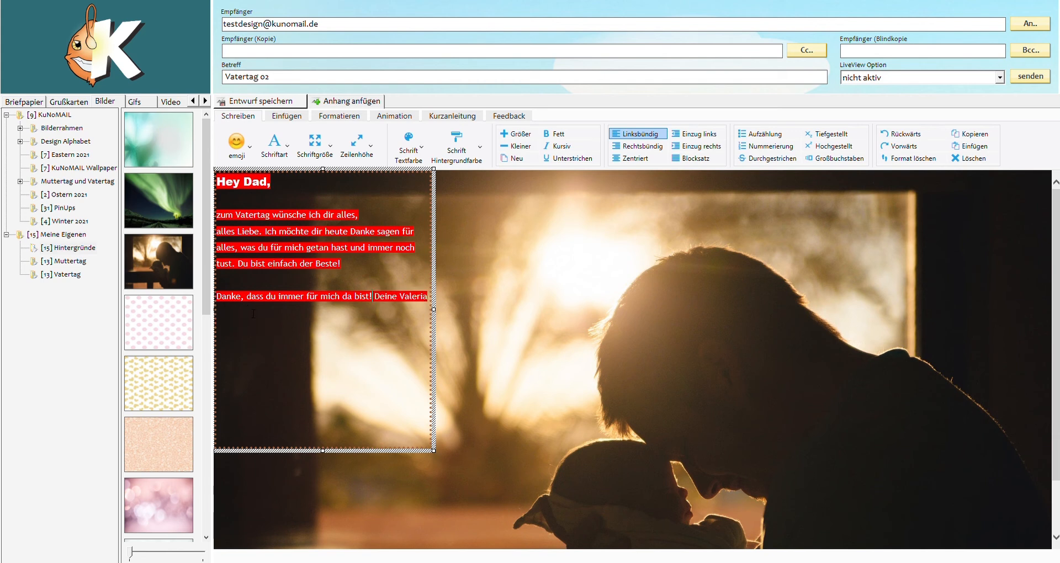
pyautogui.press('Return')
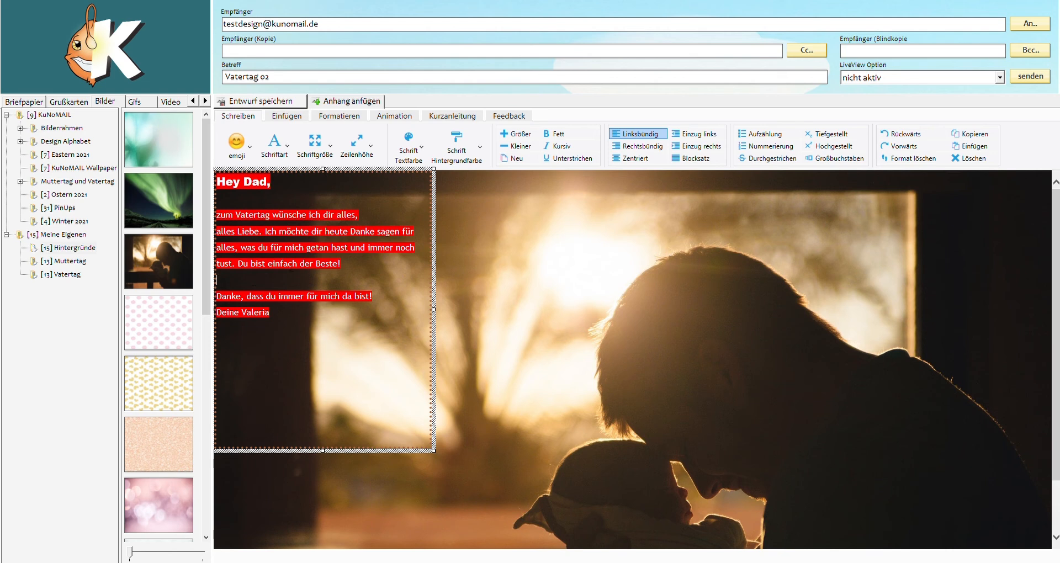
pyautogui.click(327, 459)
pyautogui.moveTo(328, 454); pyautogui.dragTo(324, 332)
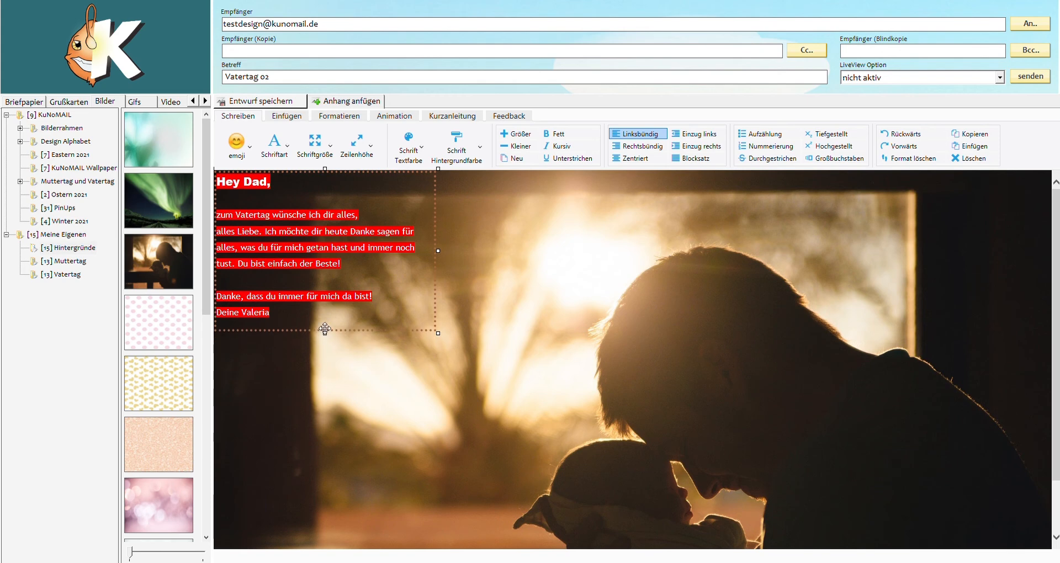
# Turn on Frei Verschieben, move the greeting to the bright area beside the father's face, and turn Frei Verschieben off again
pyautogui.click(394, 115)
pyautogui.click(251, 152)
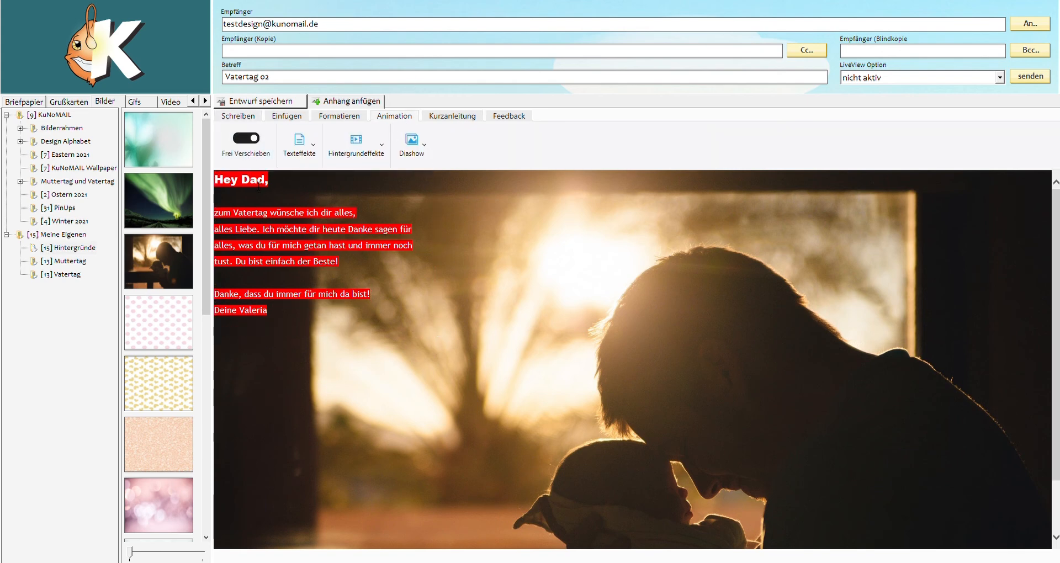
pyautogui.moveTo(215, 176); pyautogui.dragTo(364, 300)
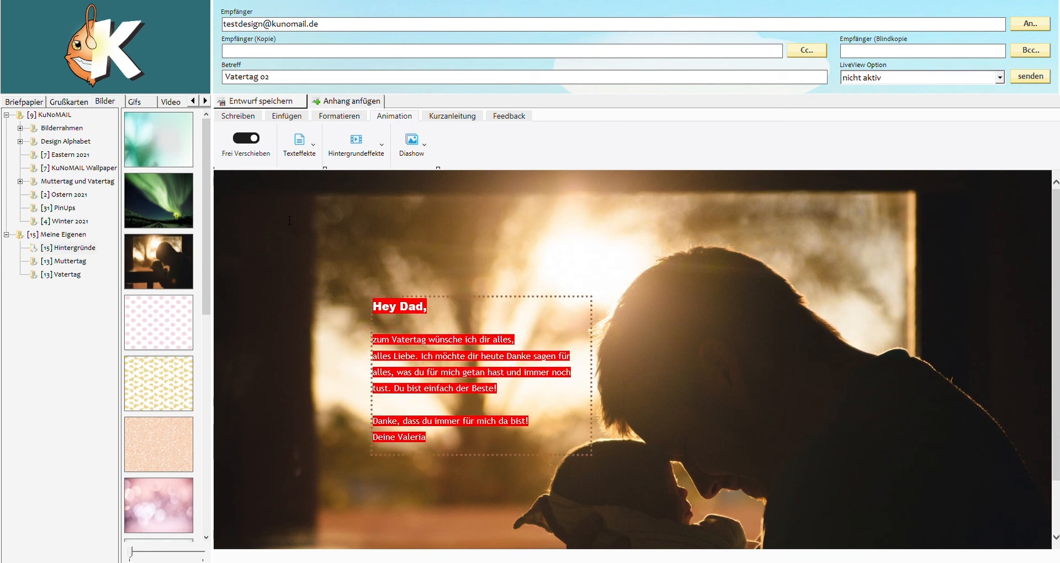
pyautogui.click(243, 141)
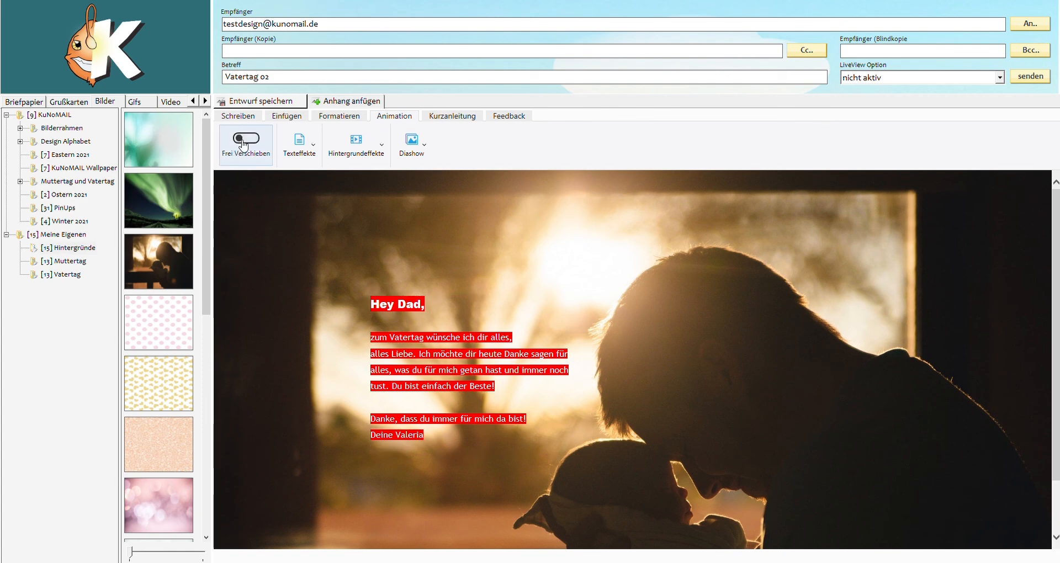
pyautogui.click(398, 312)
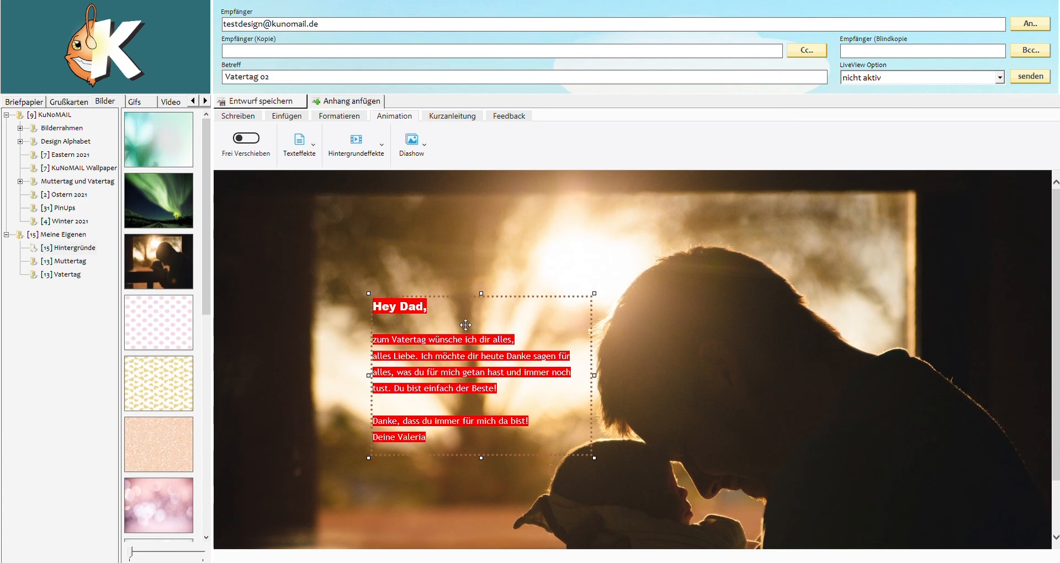
# With Frei Verschieben on, insert the beer glass picture from the Vatertag folder and move it above and to the left of the greeting
pyautogui.click(71, 275)
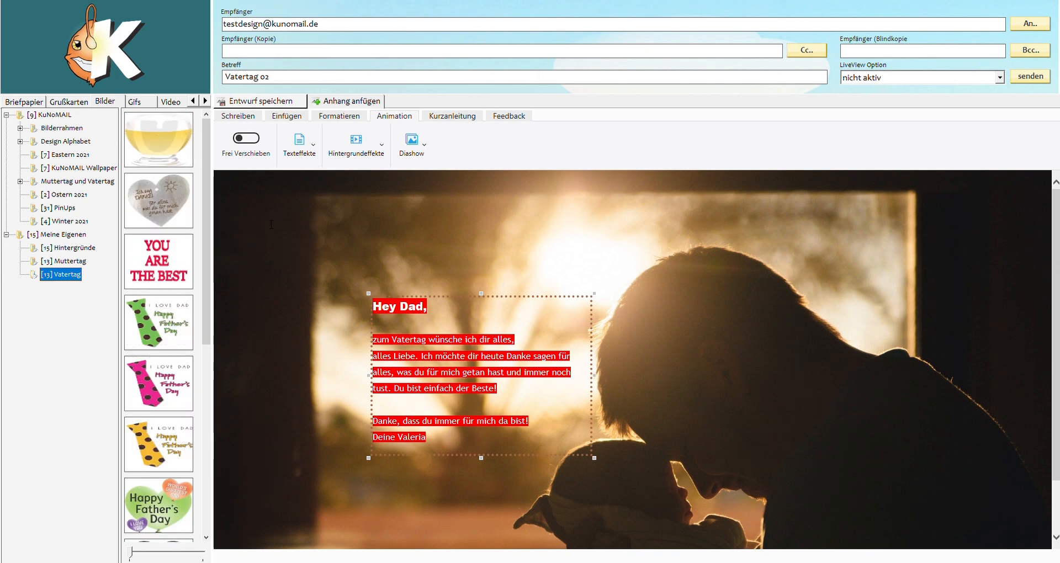
pyautogui.click(228, 197)
pyautogui.click(246, 138)
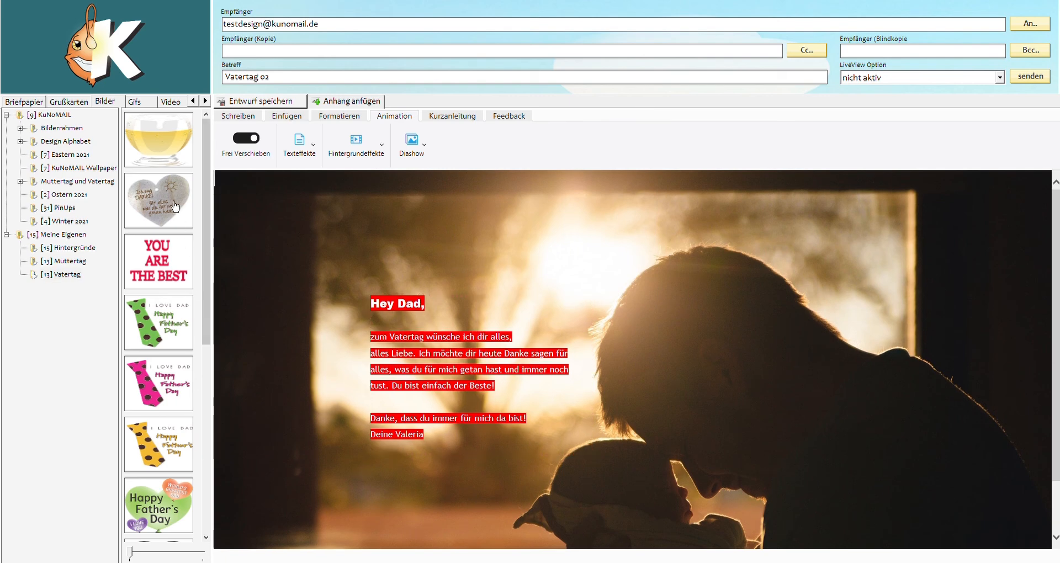
pyautogui.click(157, 143)
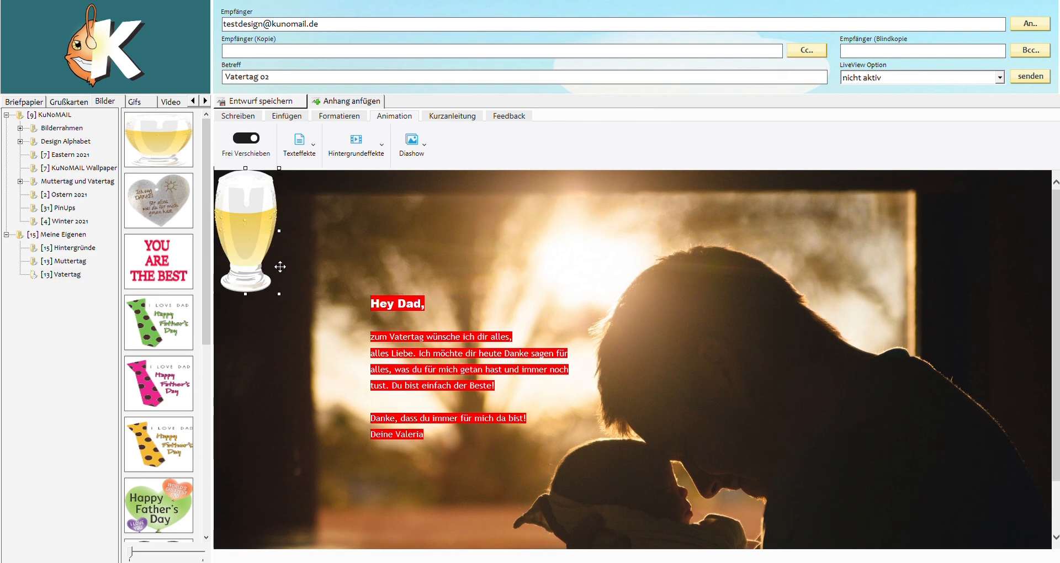
pyautogui.moveTo(250, 196); pyautogui.dragTo(296, 213)
pyautogui.scroll(-1, 621, 347)
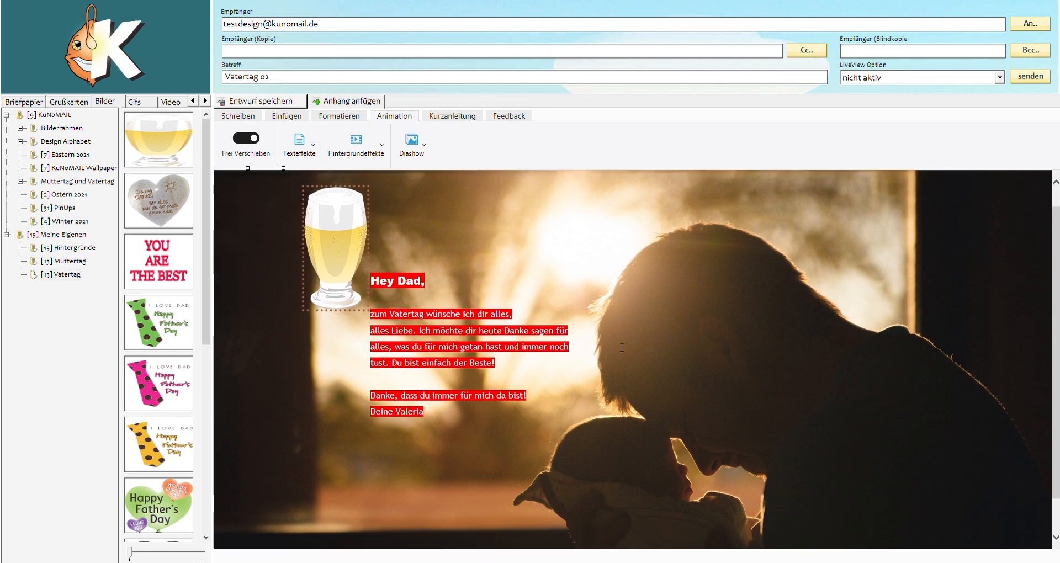
pyautogui.scroll(-3, 621, 347)
pyautogui.scroll(4, 622, 347)
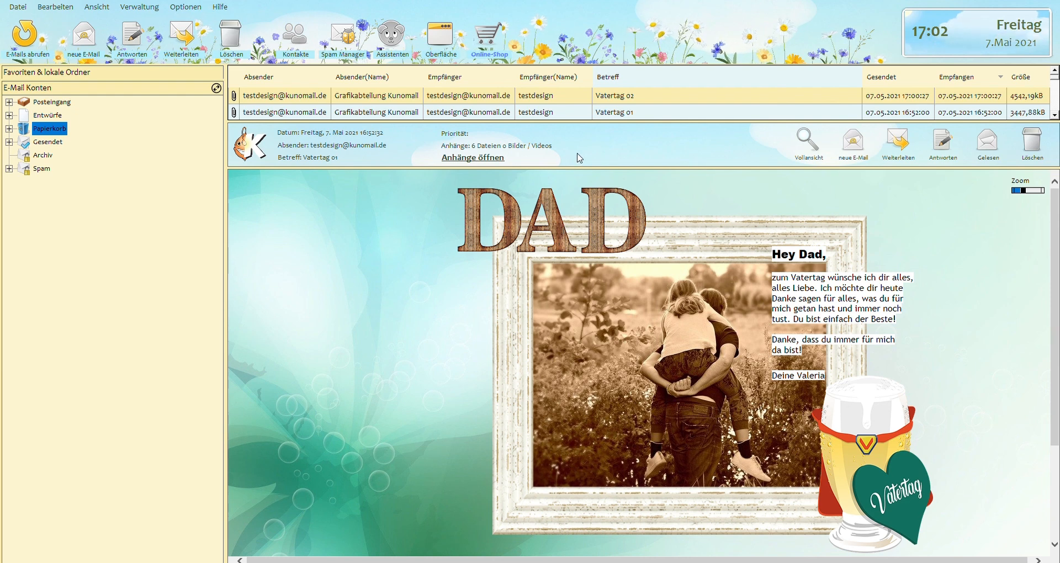
# Open the received Vatertag 02 e-mail and show it in Vollansicht
pyautogui.click(612, 98)
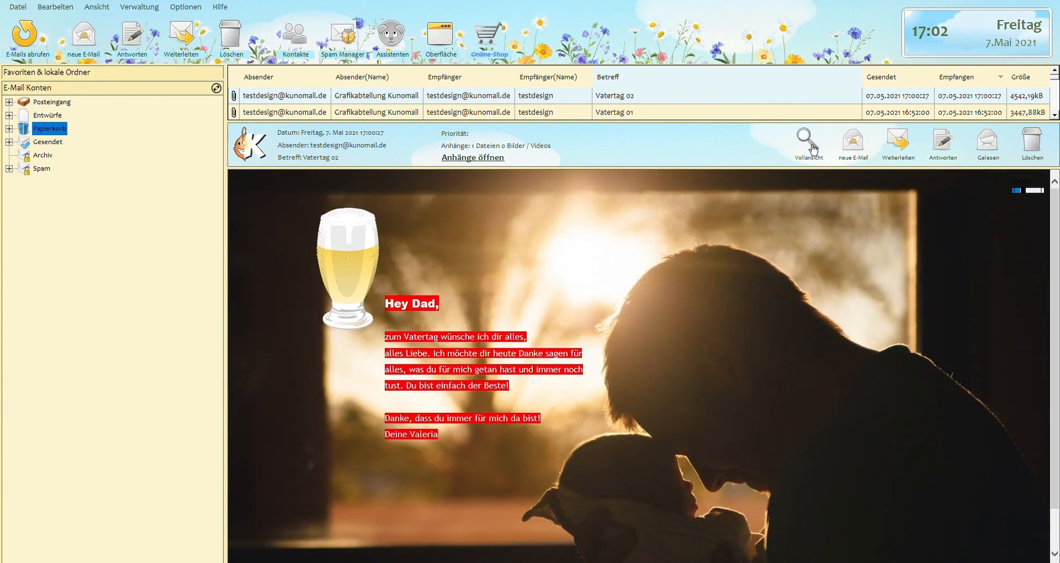
pyautogui.click(809, 144)
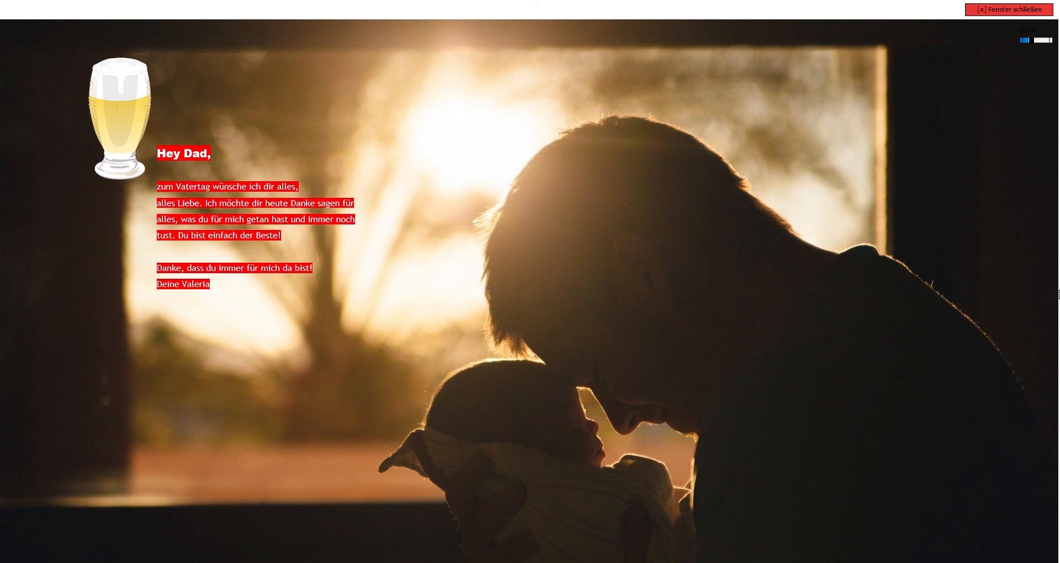